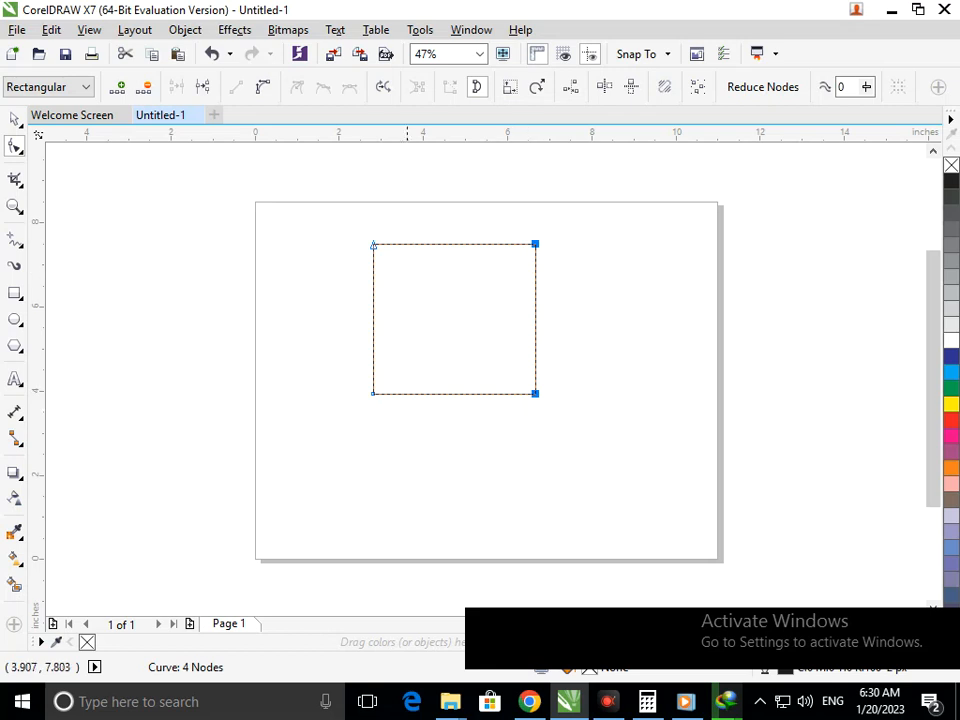
Undo the rectangle's conversion to curves so its corners can be rounded.
key("F6")
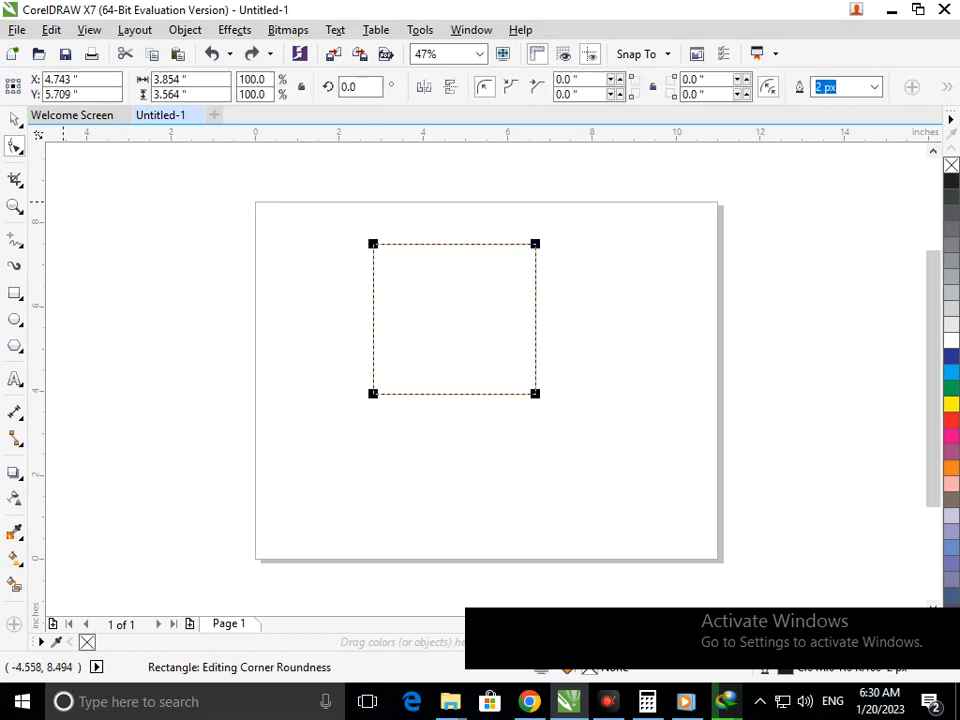
key("Delete")
key("ctrl+z")
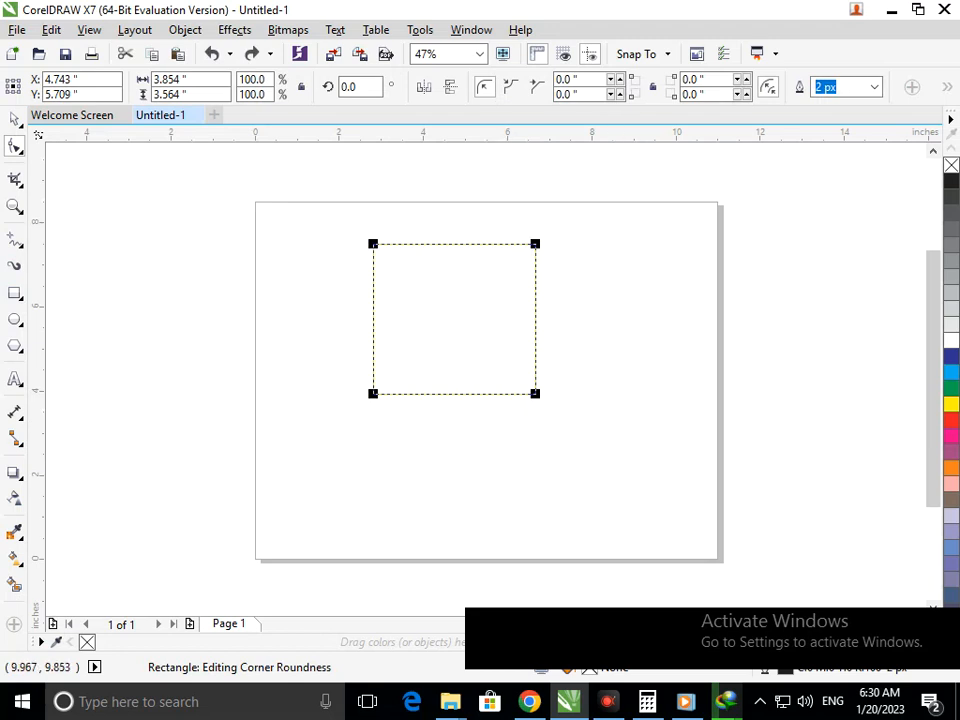
Round the rectangle's lower-right and upper-right corners with a 2.0-inch radius each to form a D shape.
double_click(698, 94)
type("2")
key("Return")
double_click(698, 79)
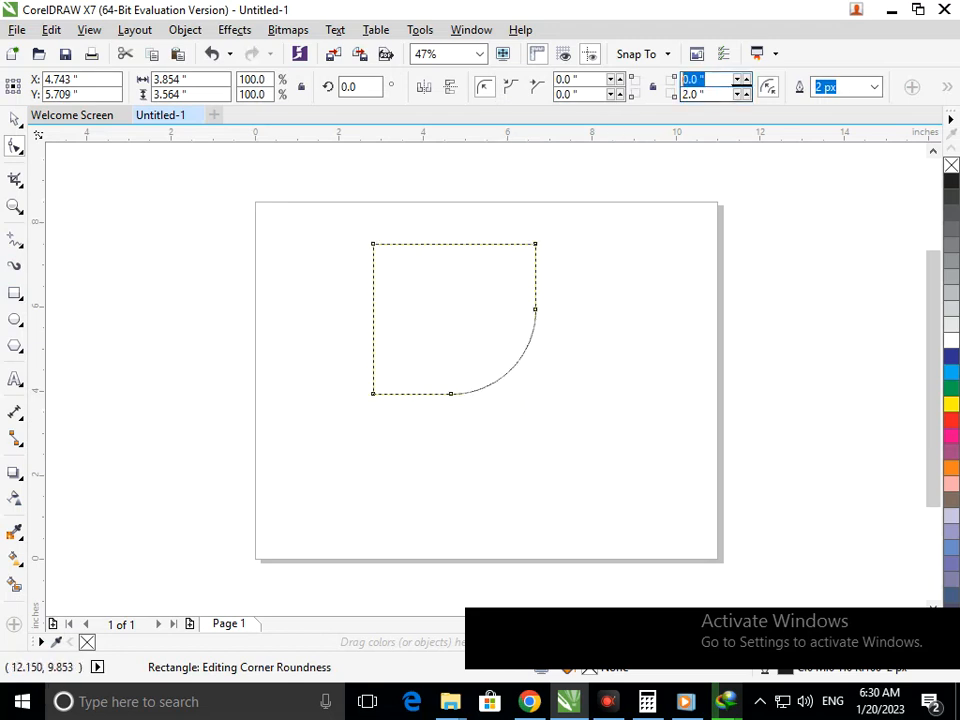
type("2")
key("Return")
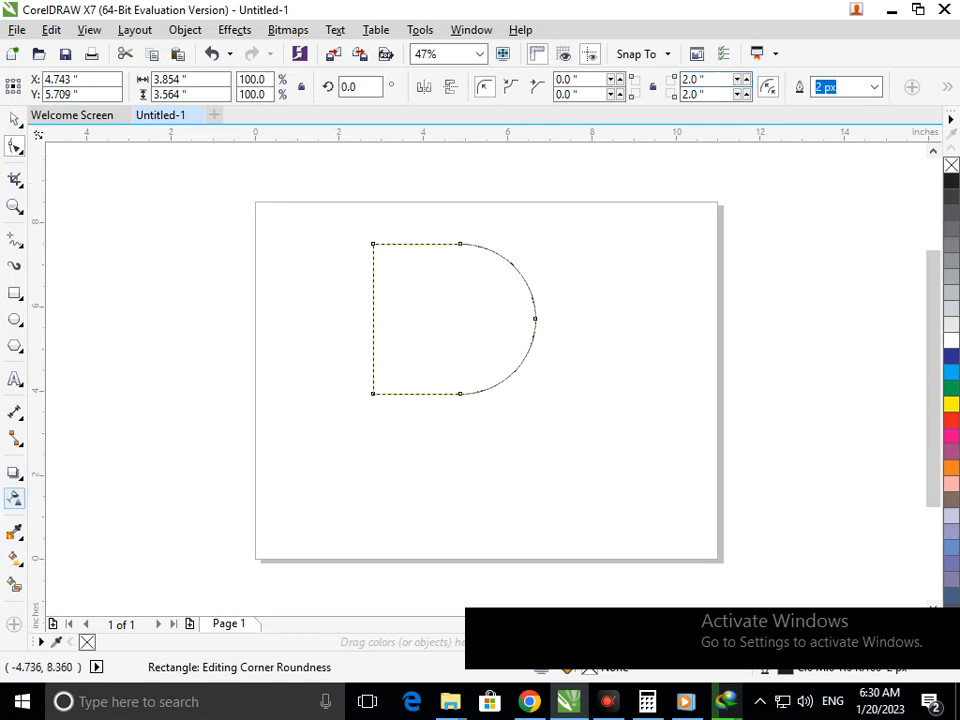
Add a one-step inside contour to the D shape with an offset of about 0.624 inches.
left_click(15, 472)
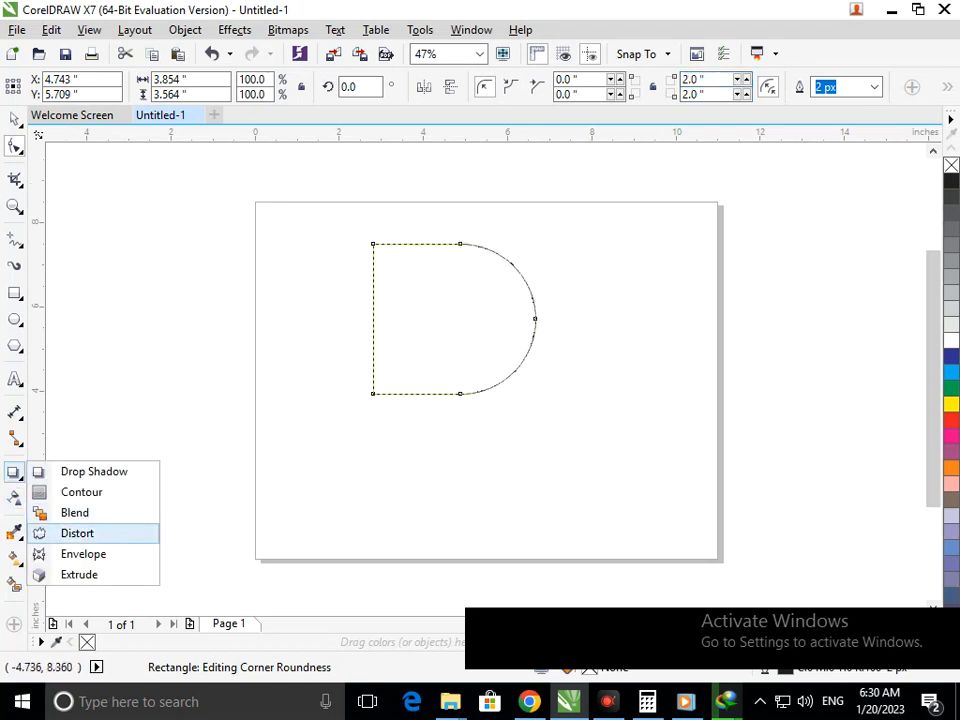
left_click(74, 512)
left_click_drag(452, 393, 454, 368)
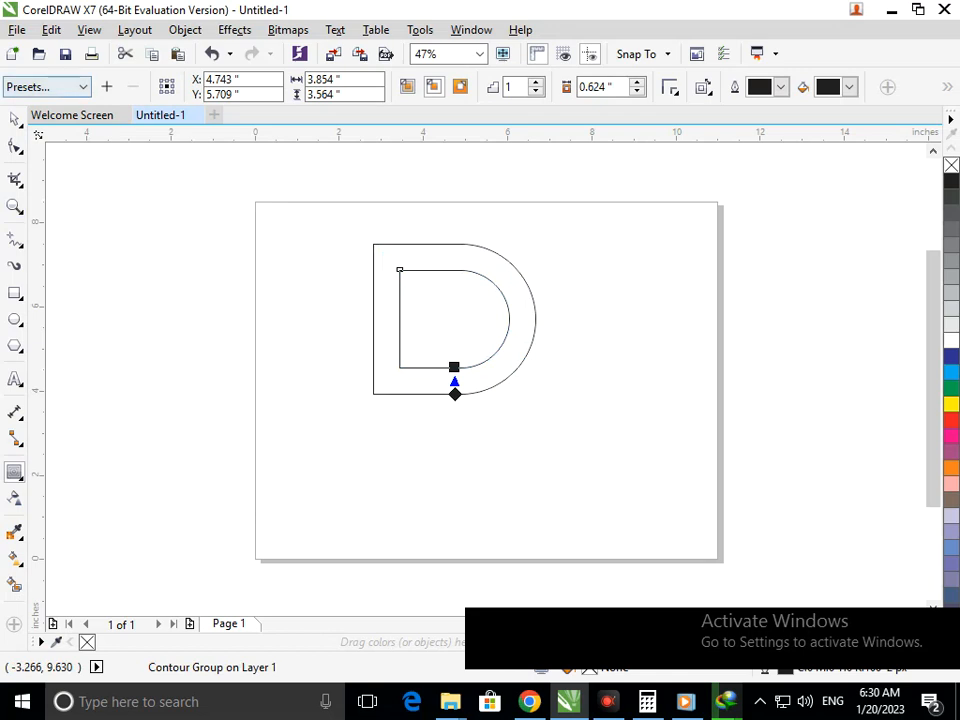
left_click(14, 119)
left_click(133, 331)
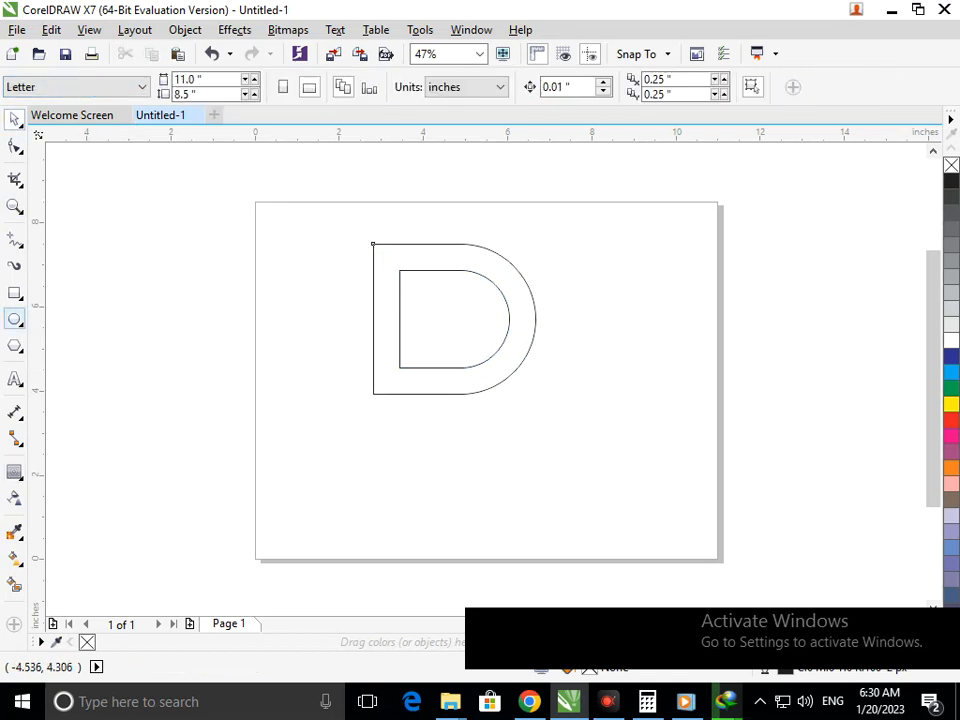
Draw a polygon about 4.28 by 4.07 inches overlapping the D's left side and set it to 3 sides.
left_click(20, 324)
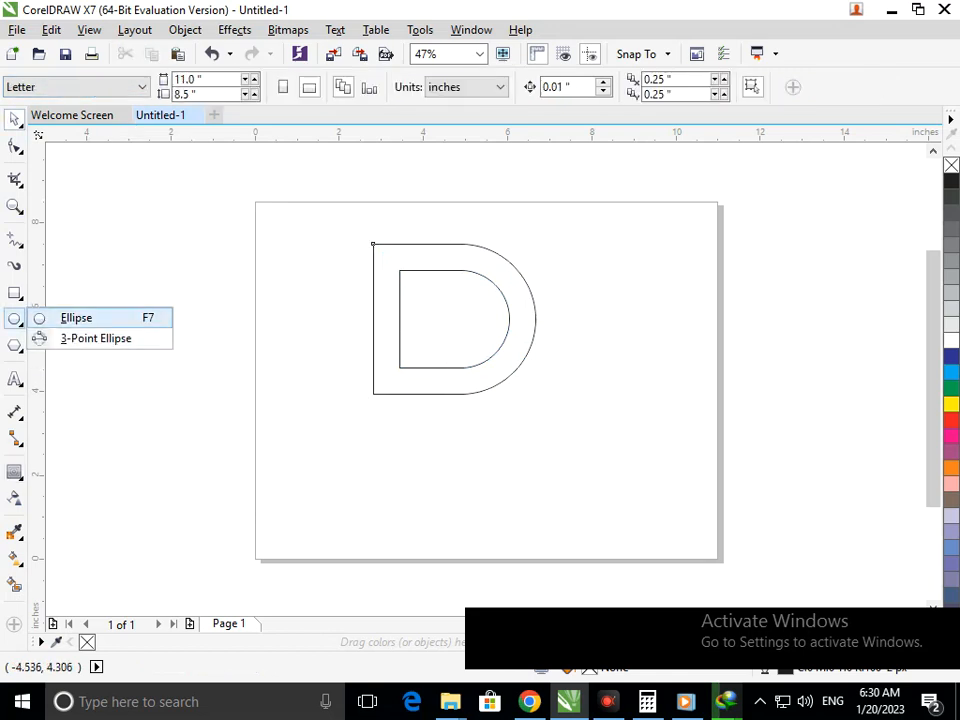
left_click(20, 350)
left_click(80, 344)
left_click_drag(259, 274, 465, 458)
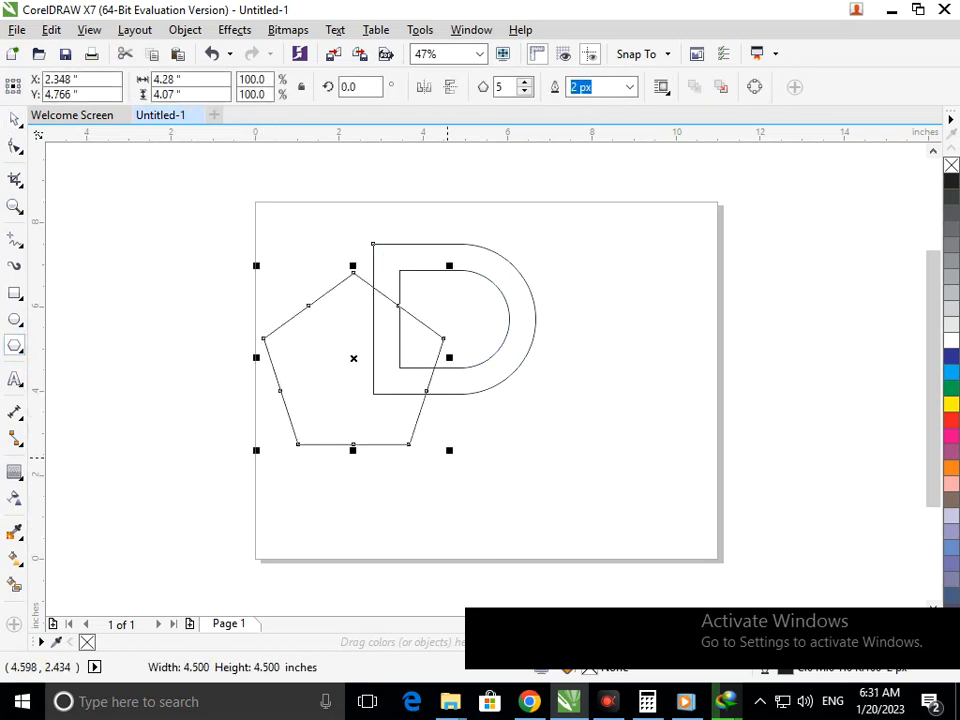
left_click(505, 87)
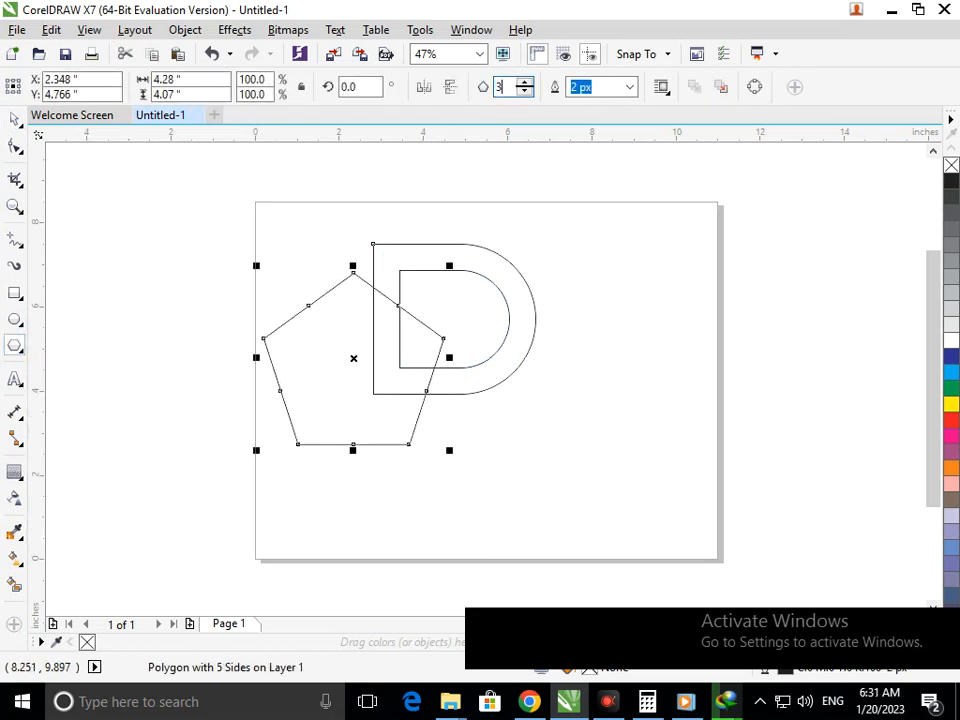
type("3")
key("Return")
Rotate the triangle to 90 degrees so it points left and move it over the D.
left_click(14, 119)
left_click(308, 402)
left_click_drag(446, 421, 410, 279)
left_click_drag(307, 336, 406, 322)
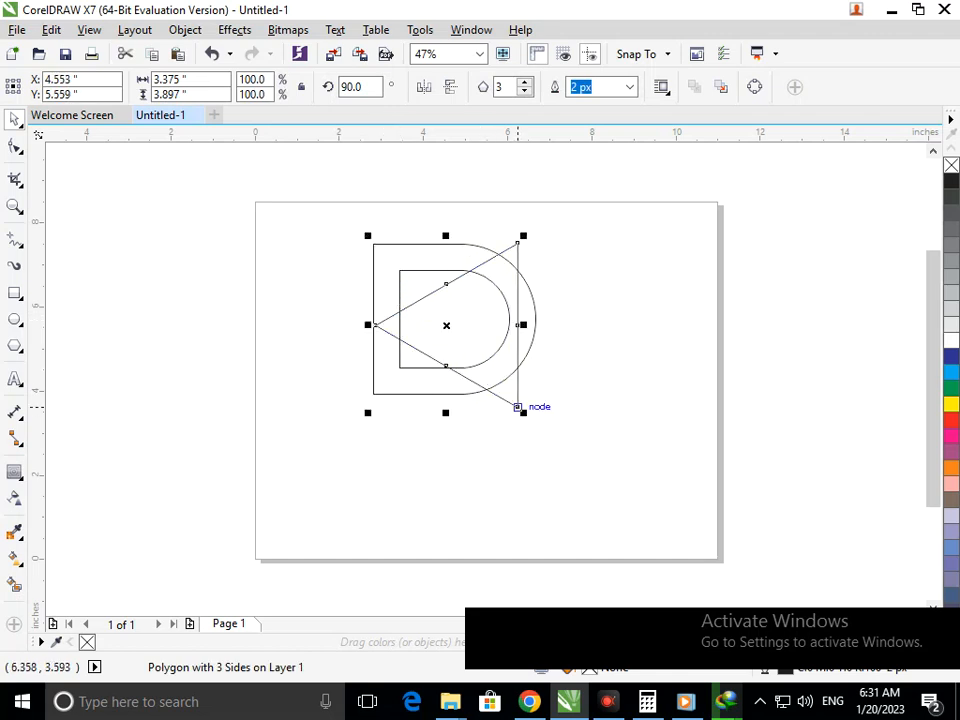
Scale the triangle to about 2.6 by 3.0 inches with its lower-right corner on the D's outer curve.
left_click_drag(517, 407, 494, 381)
left_click_drag(500, 258, 503, 249)
scroll(500, 381, "up", 5)
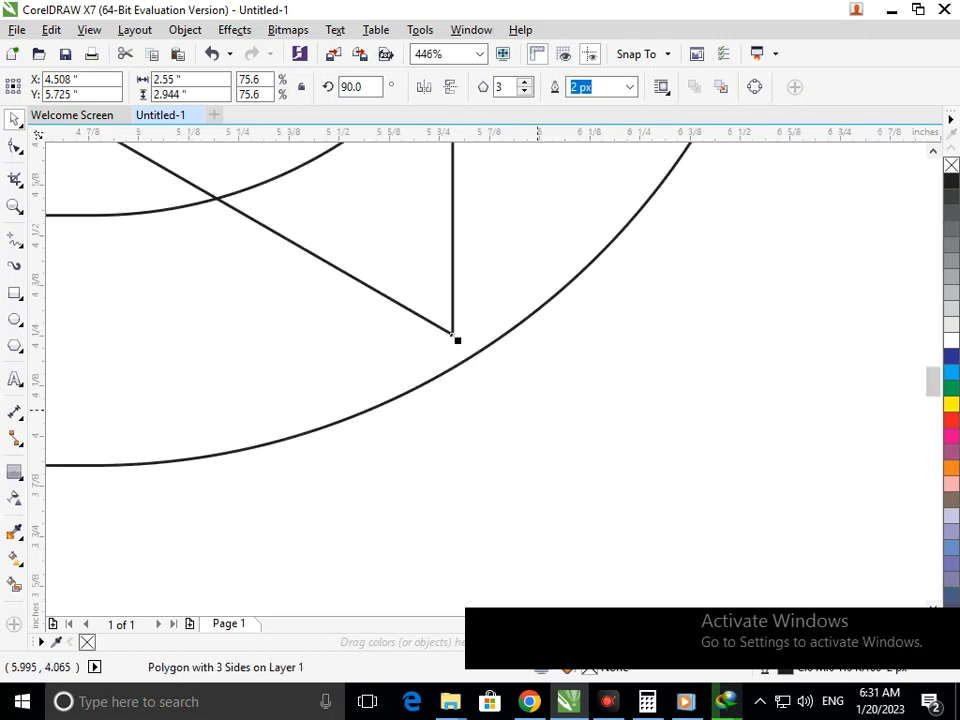
left_click_drag(457, 340, 471, 354)
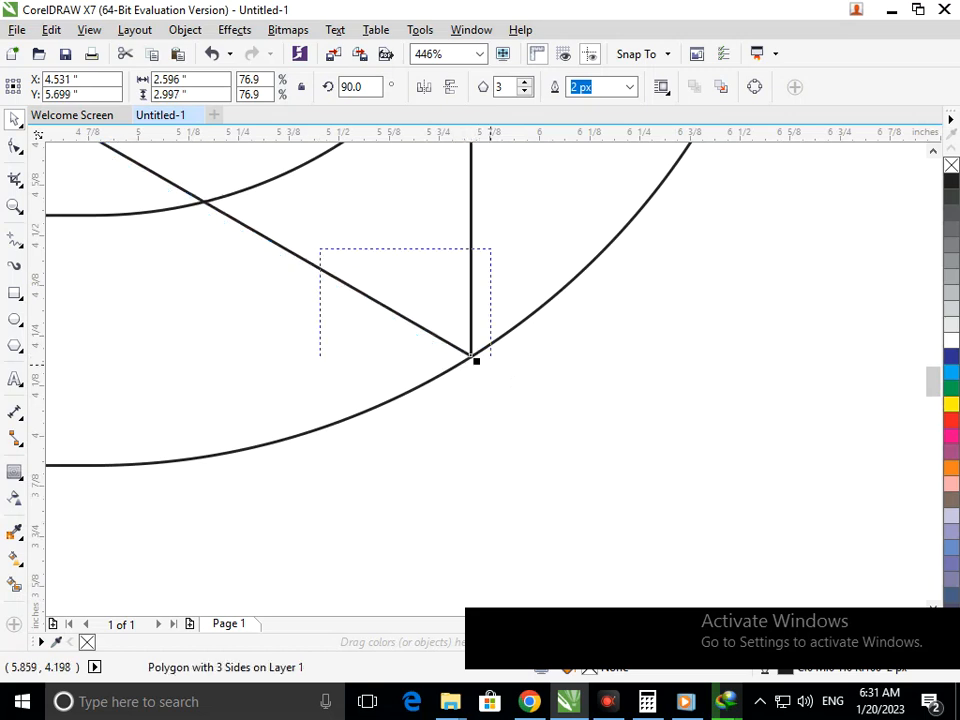
Enlarge the triangle slightly to about 2.605 by 3.008 inches so its upper-right corner meets the D's outer curve.
scroll(471, 354, "down", 5)
key("F3")
left_click(584, 378)
key("F2")
left_click_drag(576, 381, 456, 300)
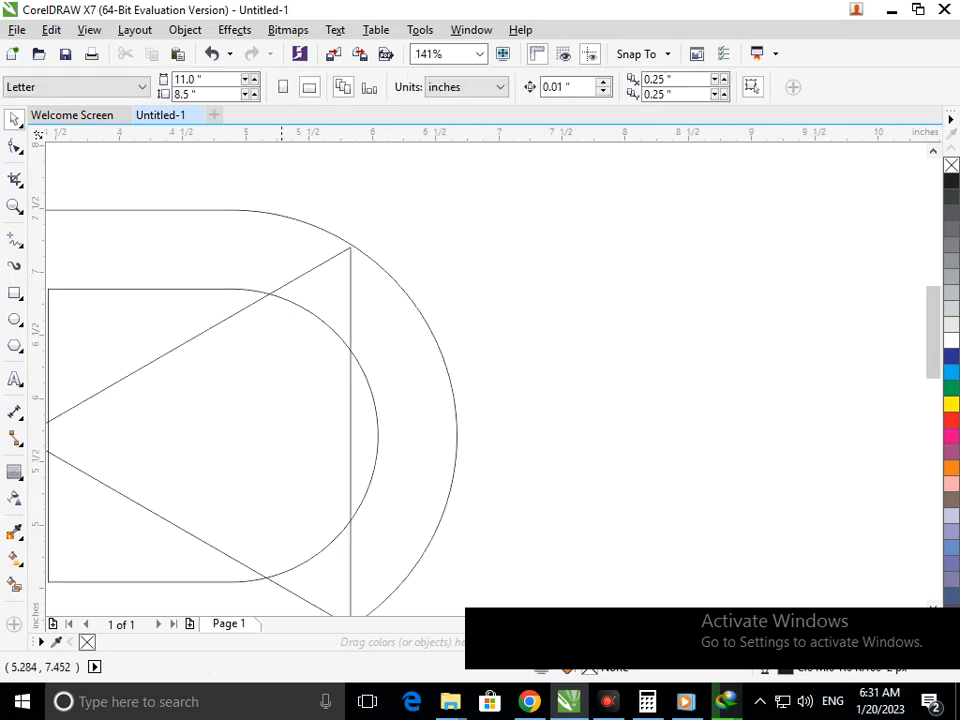
key("F2")
left_click_drag(277, 211, 481, 325)
left_click(370, 288)
left_click_drag(370, 287, 372, 281)
key("F3")
key("F3")
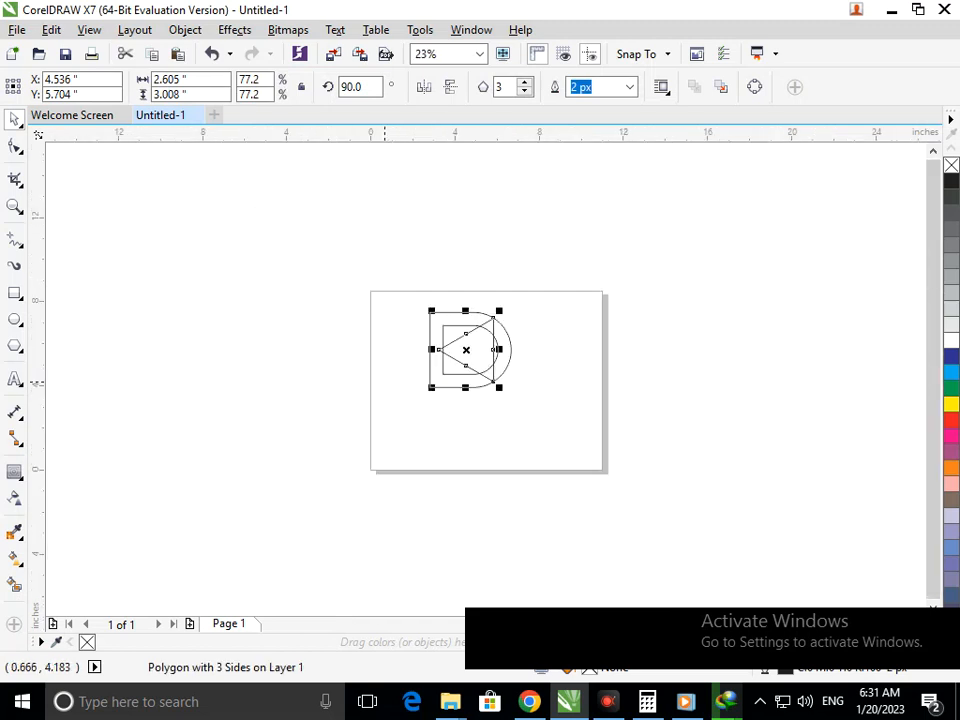
Nudge the triangle's lower-right corner onto the outer curve and stretch its left vertex to the D's left edge, about 3.02 inches wide.
scroll(551, 420, "up", 5)
scroll(587, 364, "up", 4)
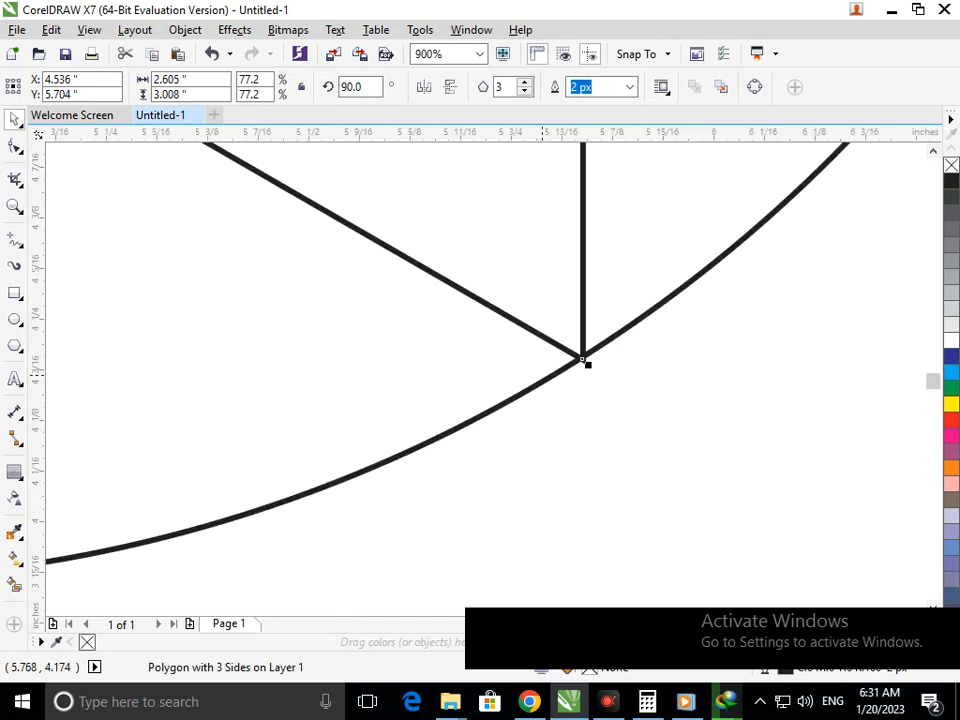
scroll(550, 425, "up", 4)
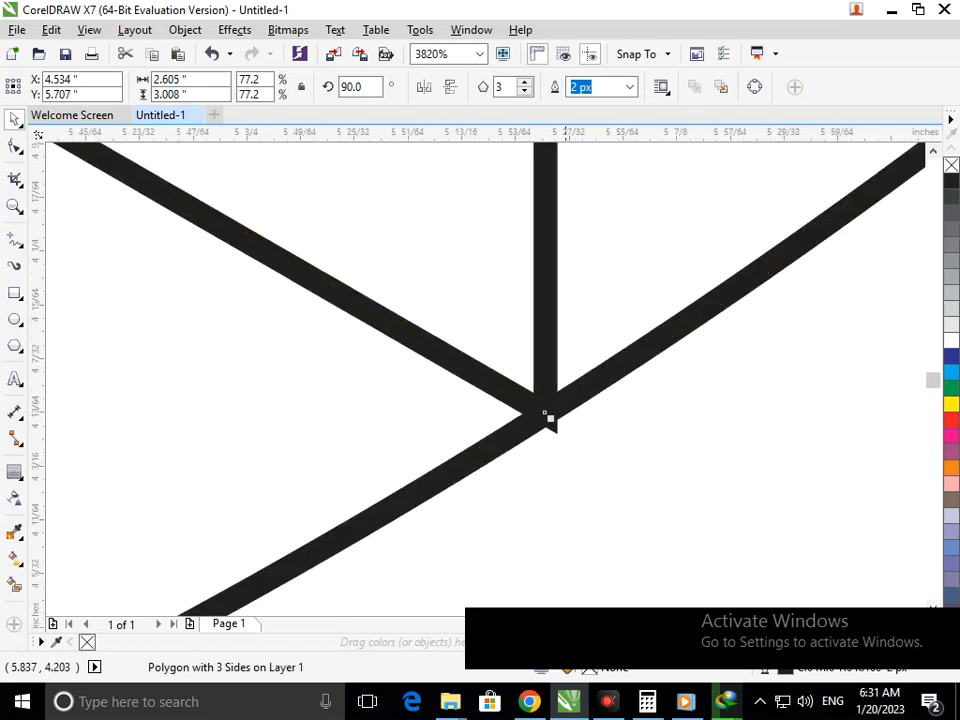
scroll(548, 423, "down", 4)
scroll(581, 358, "up", 5)
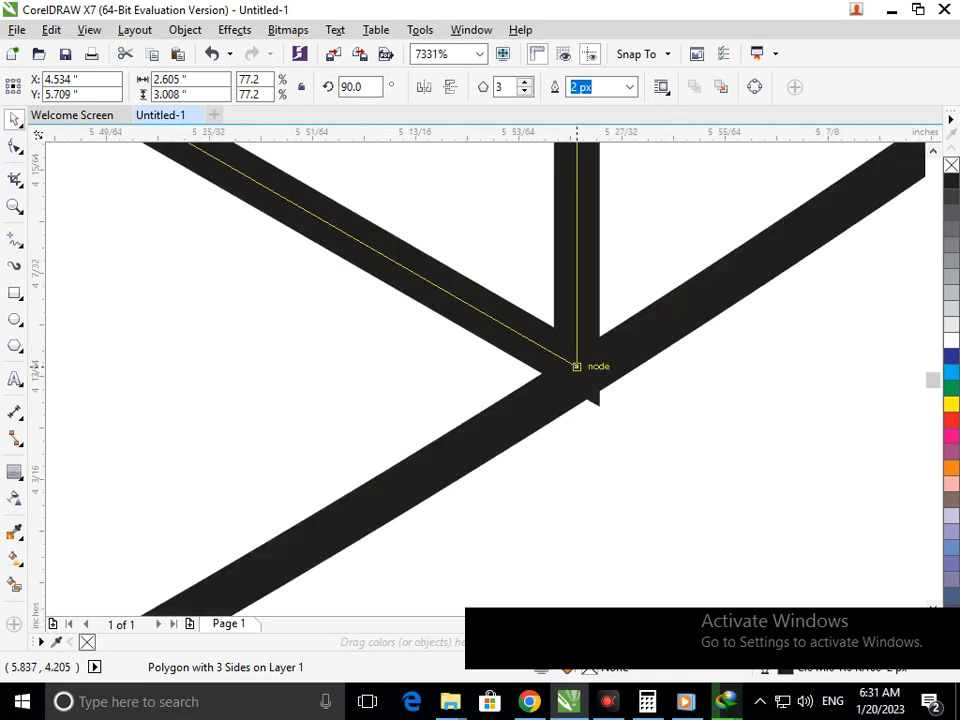
scroll(576, 366, "down", 5)
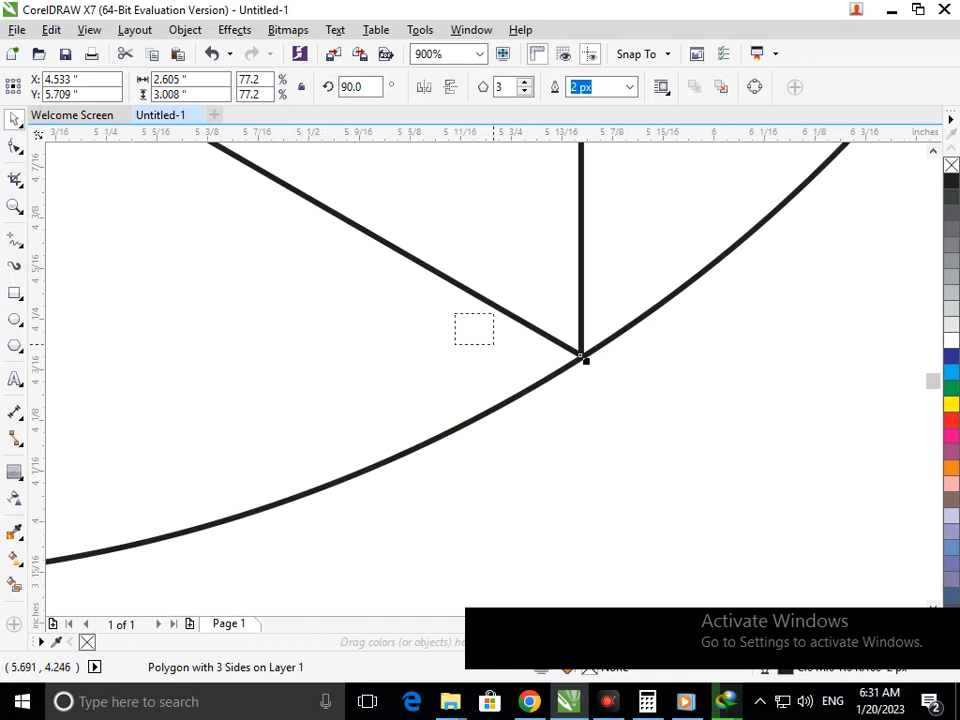
scroll(527, 363, "down", 6)
scroll(465, 349, "up", 3)
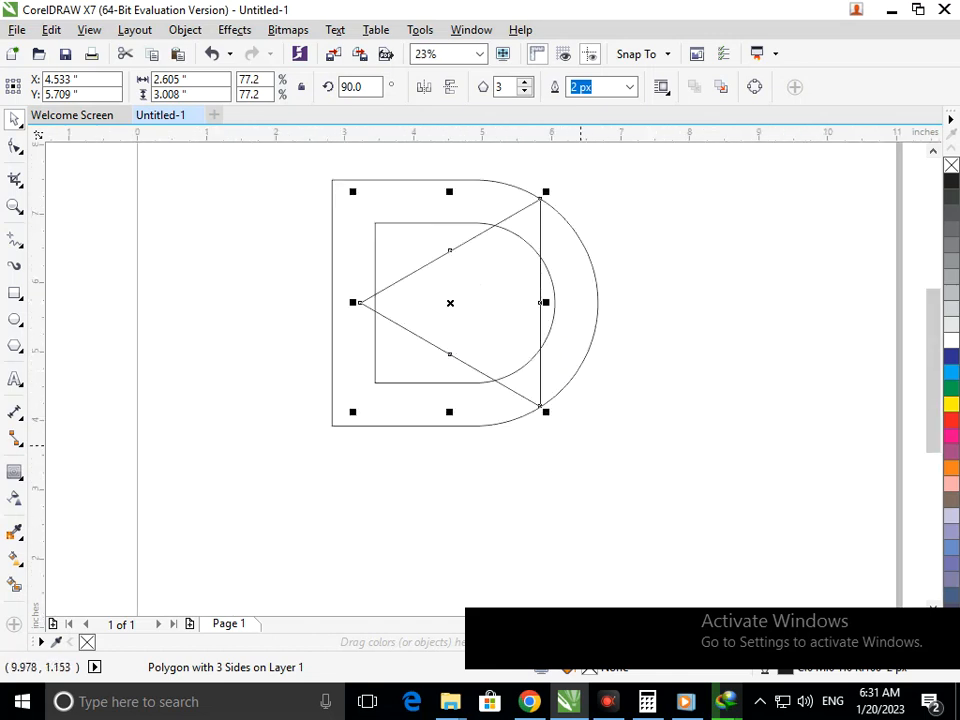
left_click_drag(357, 302, 332, 302)
left_click(485, 549)
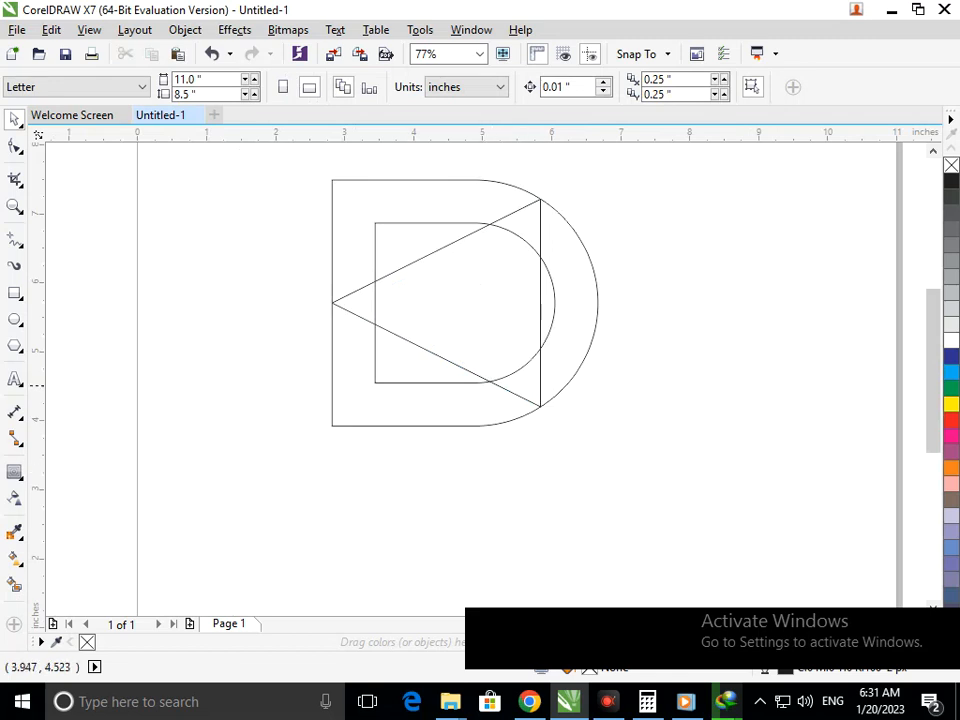
Convert the triangle to curves and break the path apart at its upper-right node.
left_click(539, 319)
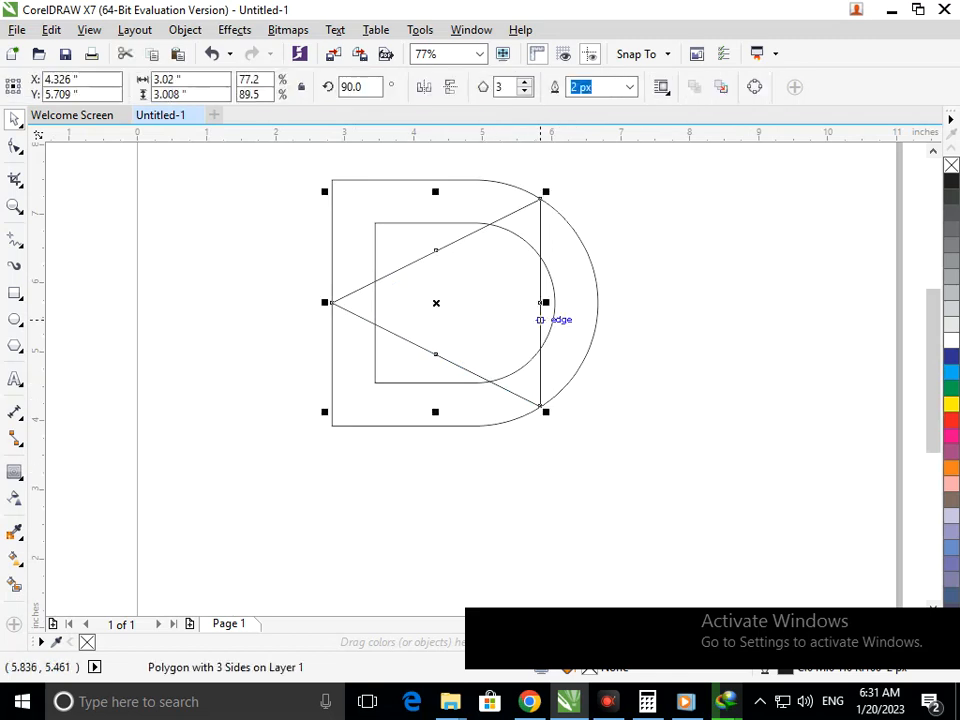
left_click(185, 30)
left_click(246, 403)
left_click(122, 239)
left_click(14, 146)
left_click(540, 288)
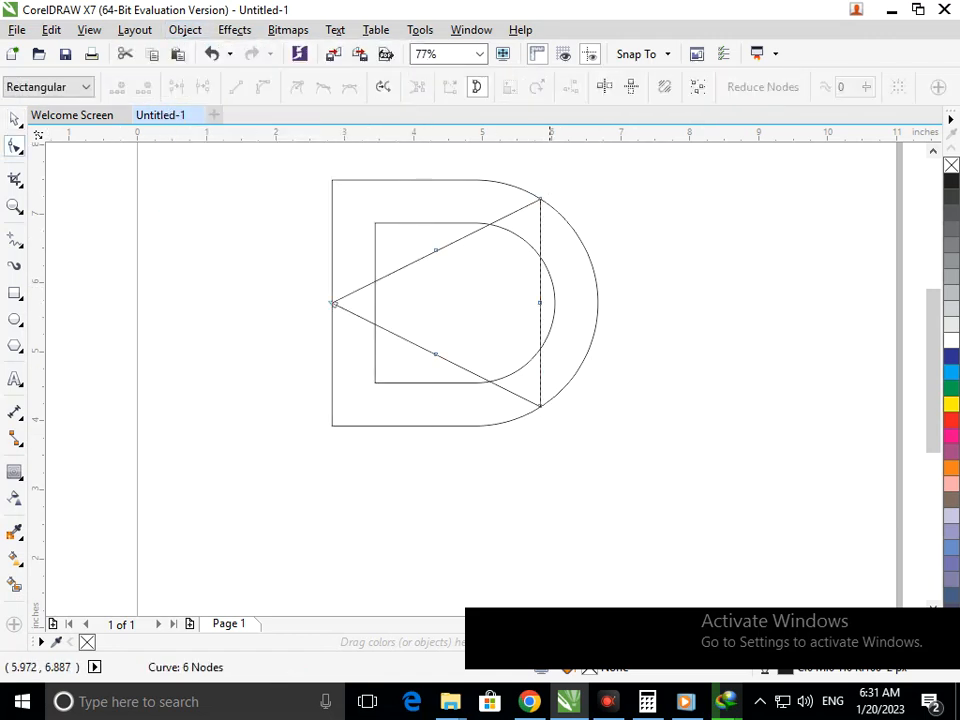
left_click(540, 198)
right_click(540, 199)
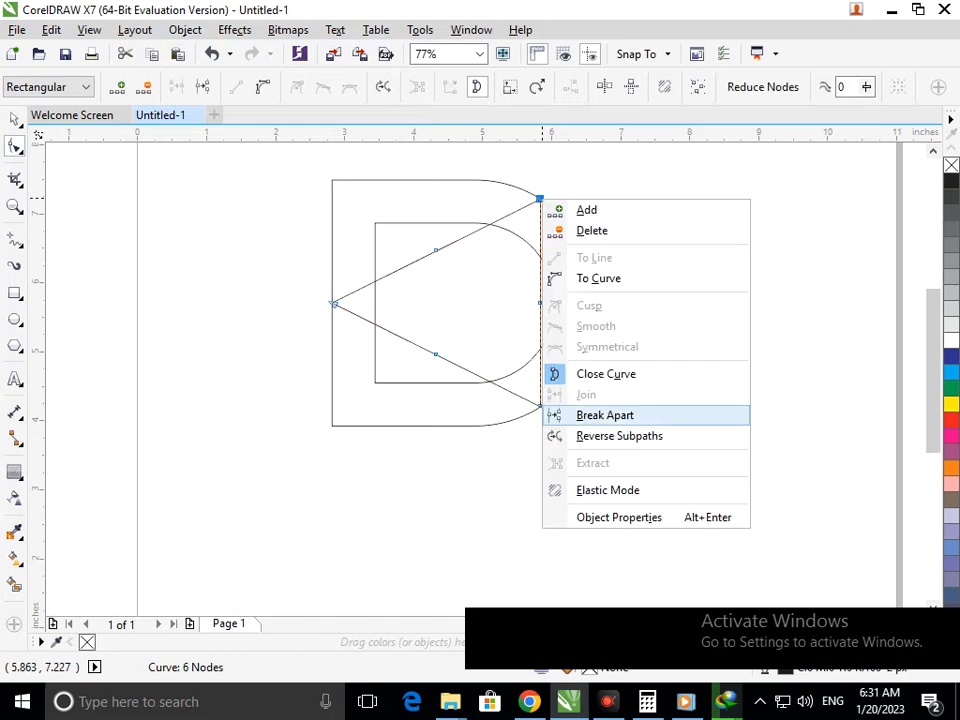
left_click(605, 415)
left_click_drag(538, 197, 550, 218)
key("ctrl+z")
key("F2")
left_click_drag(501, 165, 610, 270)
key("F2")
left_click_drag(341, 266, 563, 384)
scroll(340, 248, "up", 4)
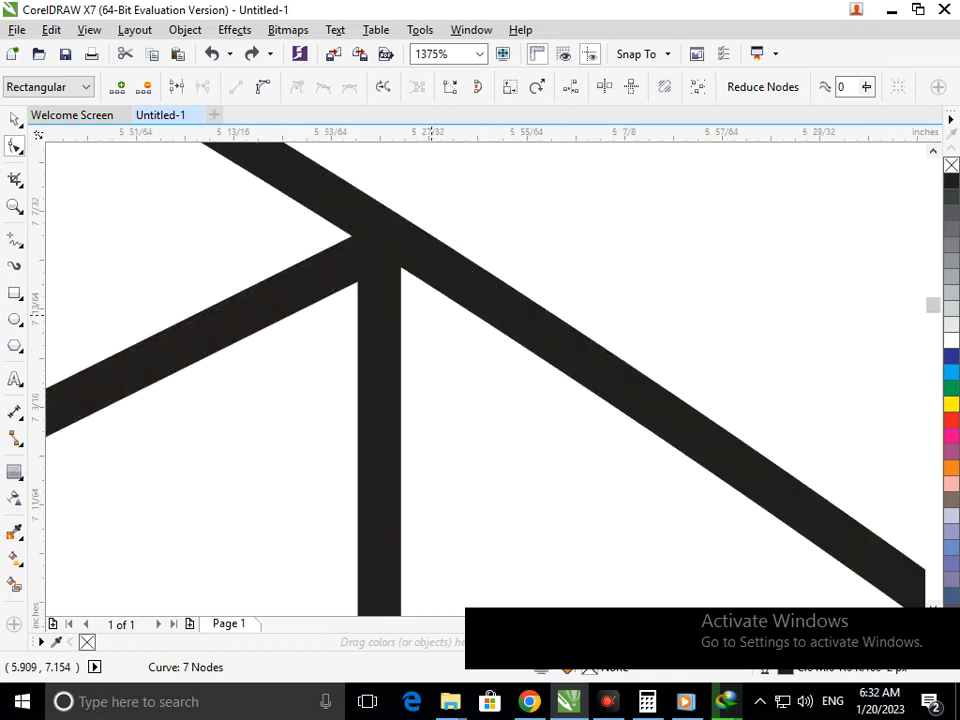
left_click_drag(376, 243, 459, 318)
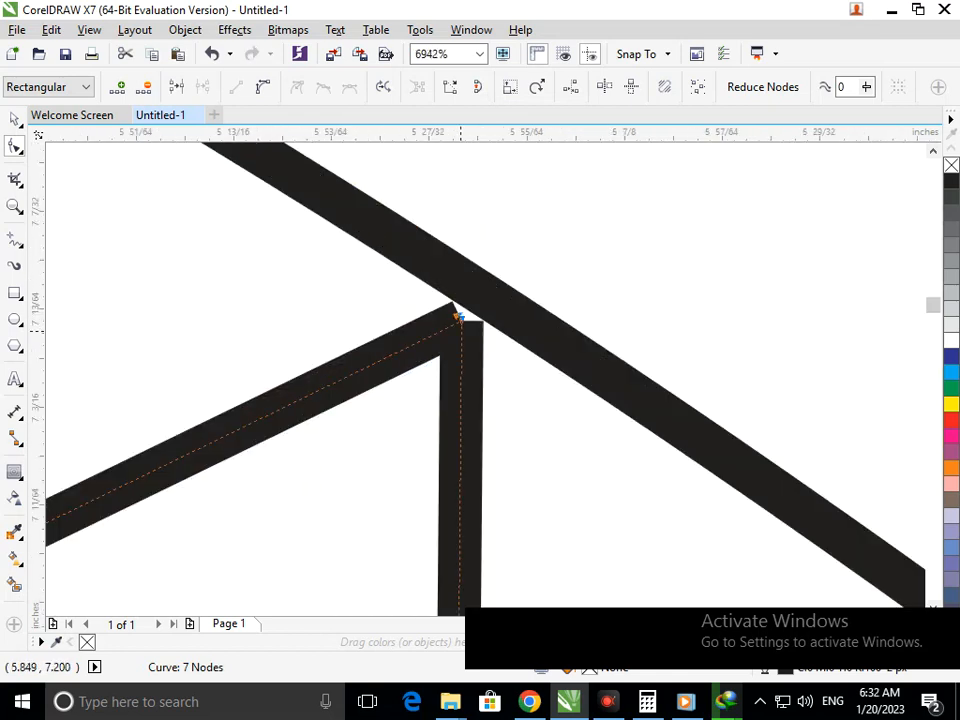
key("ctrl+z")
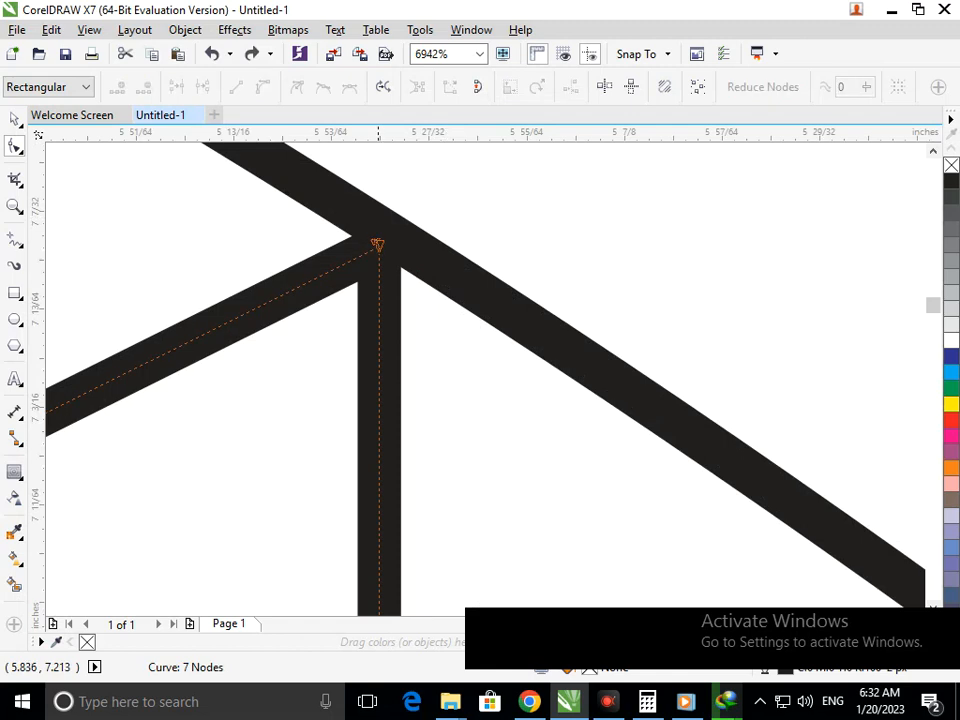
Pull the vertical edge's loose end node away from the corner and delete the edge's nodes, leaving an open V shape.
left_click_drag(377, 243, 318, 231)
scroll(318, 231, "down", 10)
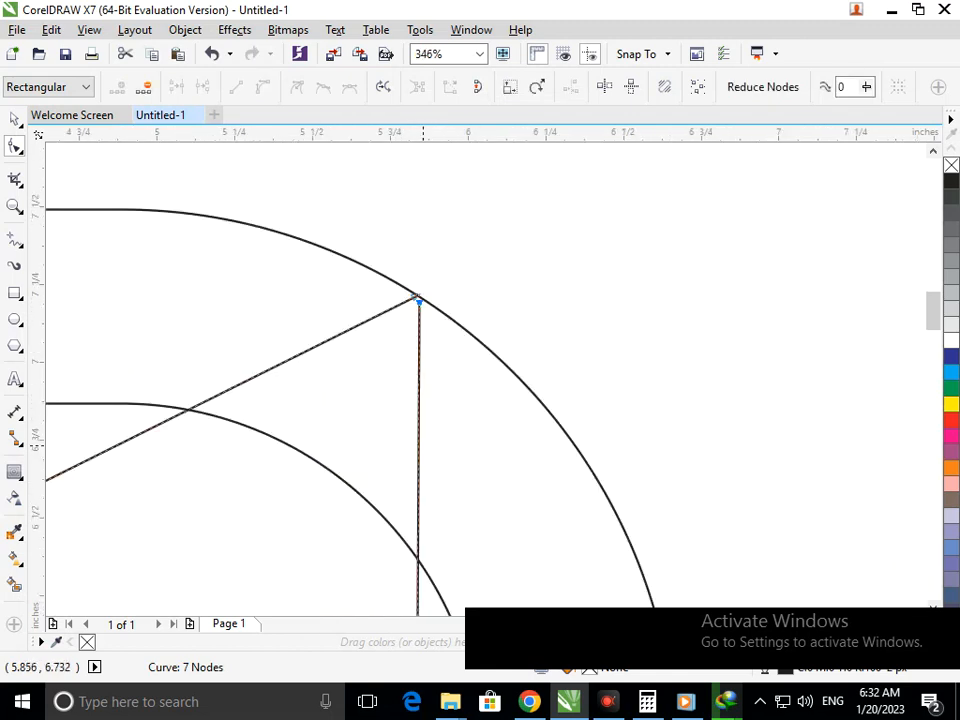
left_click_drag(418, 300, 446, 500)
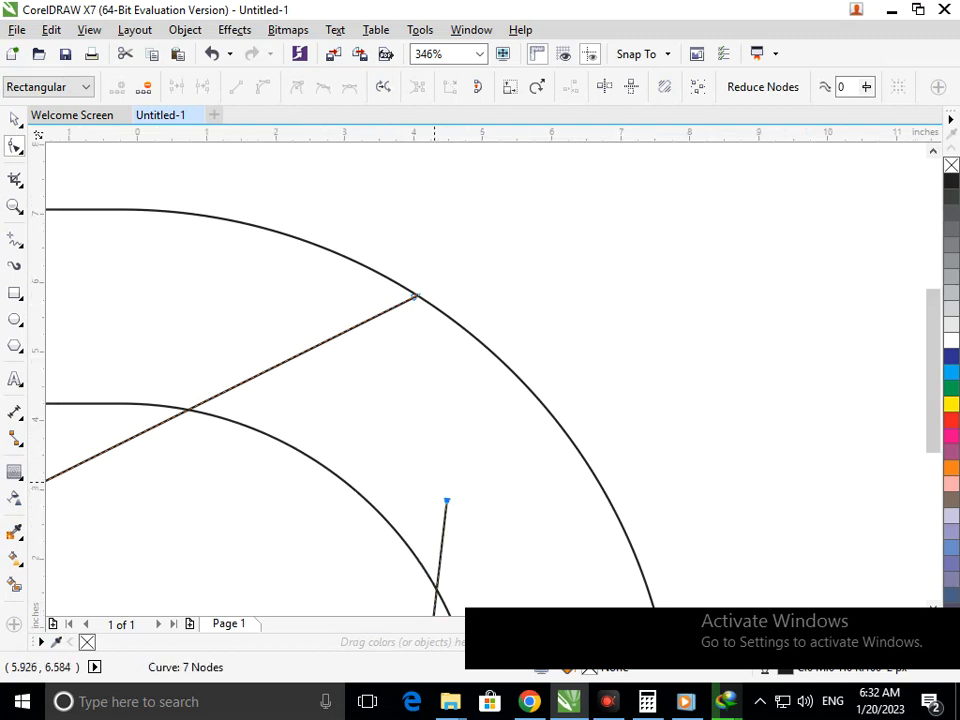
scroll(571, 172, "down", 5)
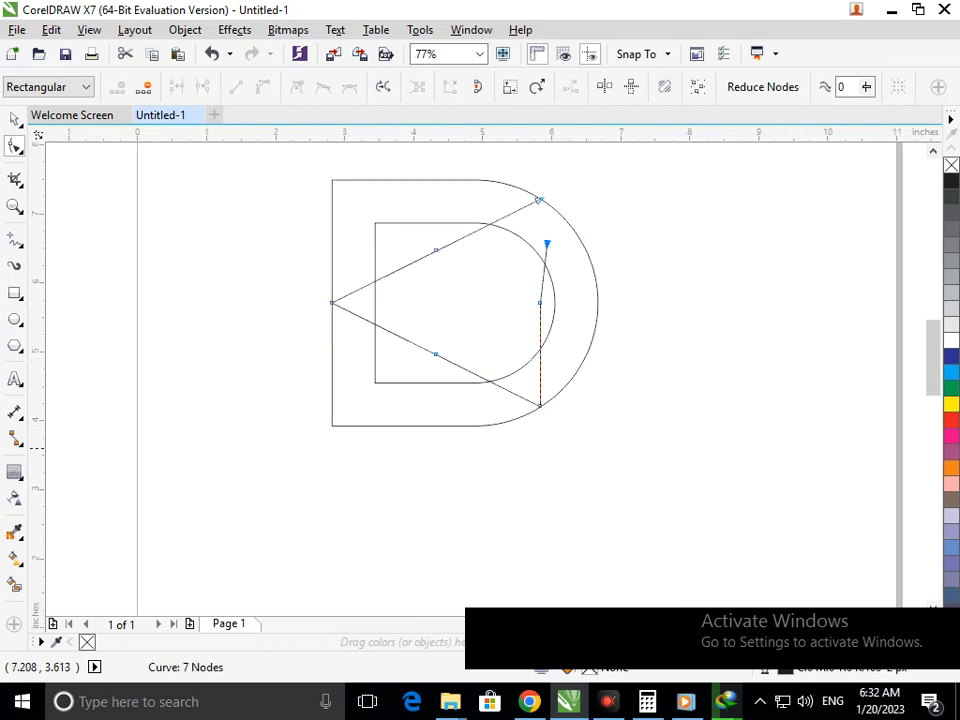
scroll(541, 301, "up", 3)
key("Delete")
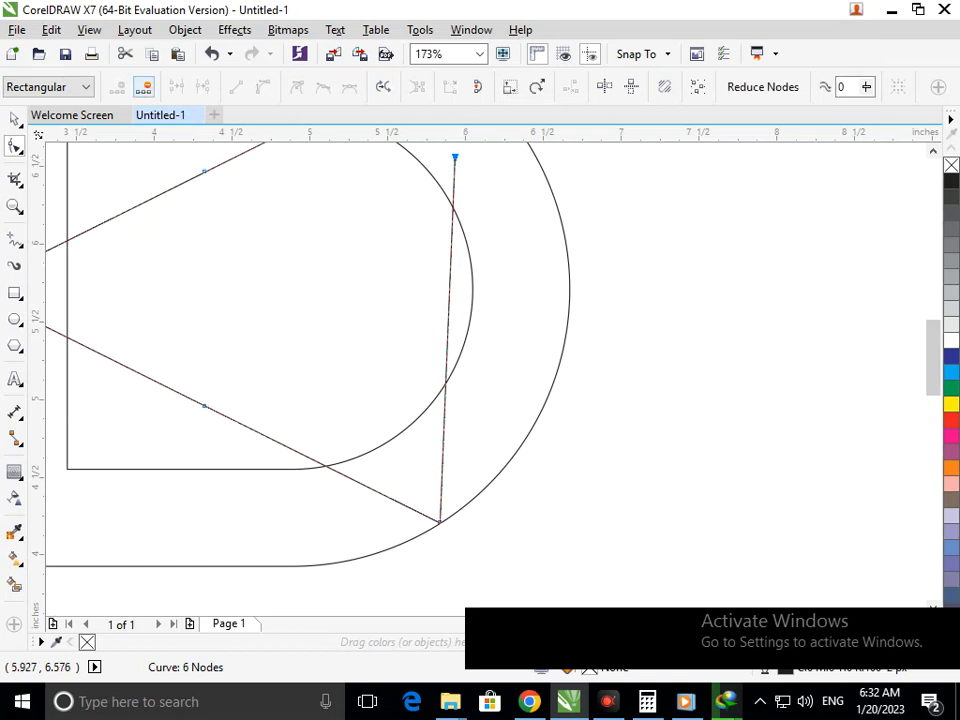
key("Delete")
left_click_drag(280, 287, 402, 372)
scroll(620, 313, "down", 3)
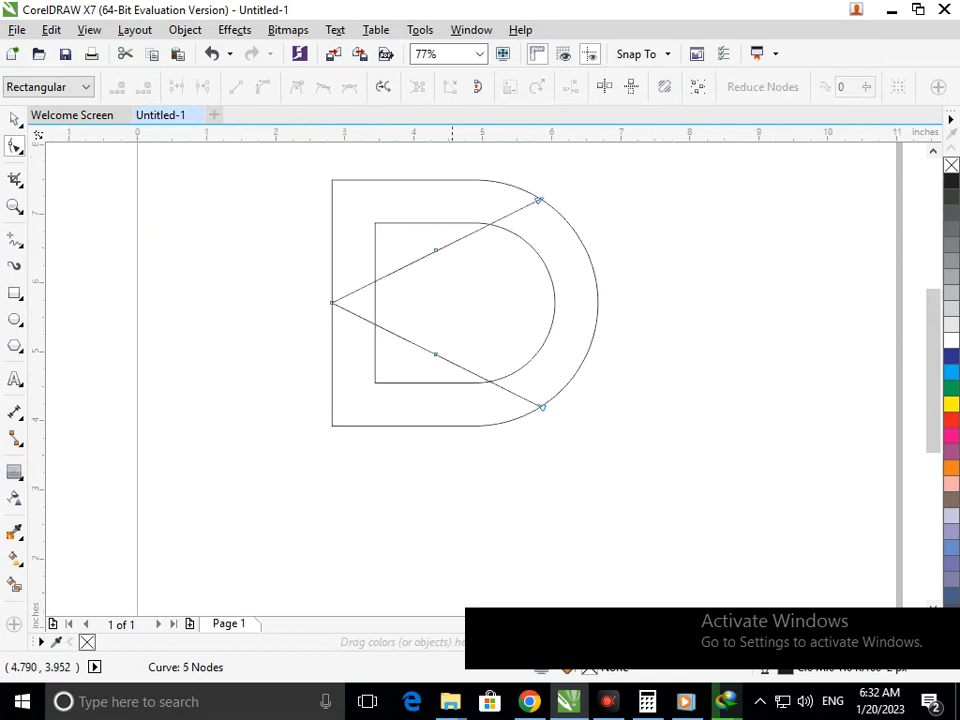
Apply a one-step outside contour to the open V-shaped curve with an offset of about 0.624 inches.
left_click(15, 472)
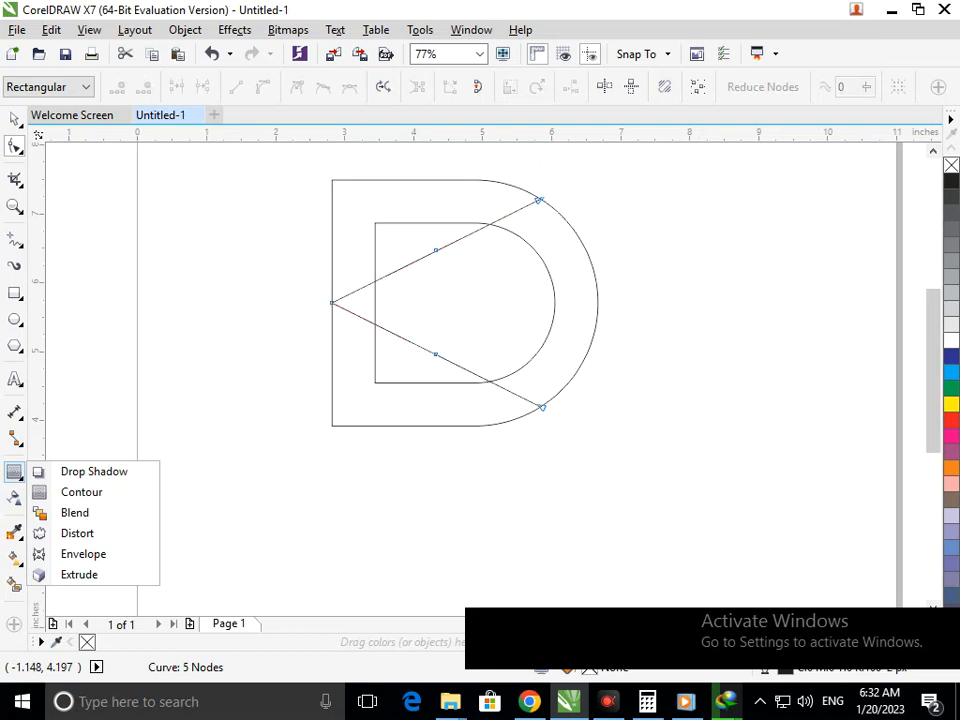
left_click(70, 491)
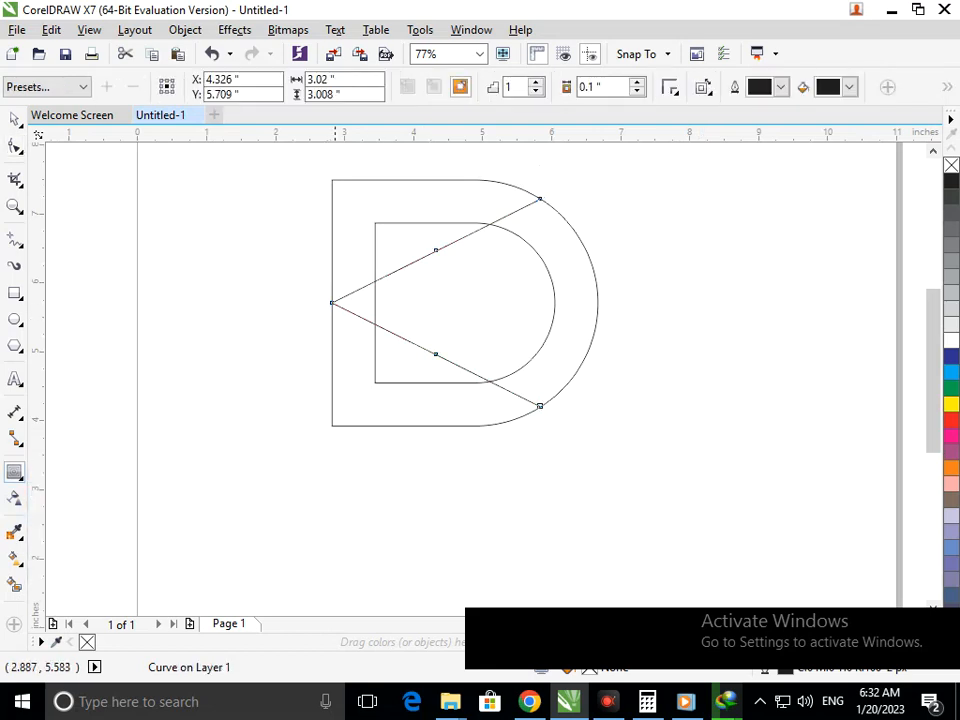
left_click_drag(332, 302, 288, 302)
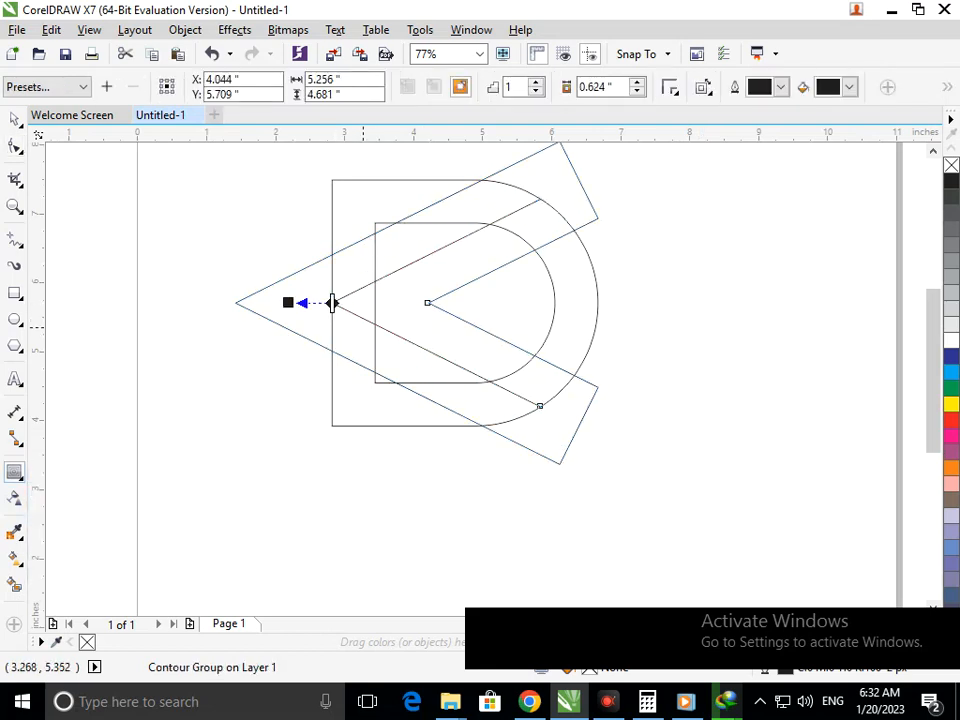
Reduce the V's contour offset to about 0.295 inches and shift the whole V so its outer tip touches the D's left edge.
mouse_move(294, 306)
left_mouse_down()
mouse_move(331, 302)
mouse_move(325, 311)
mouse_move(323, 302)
mouse_move(286, 302)
mouse_move(311, 302)
left_mouse_up()
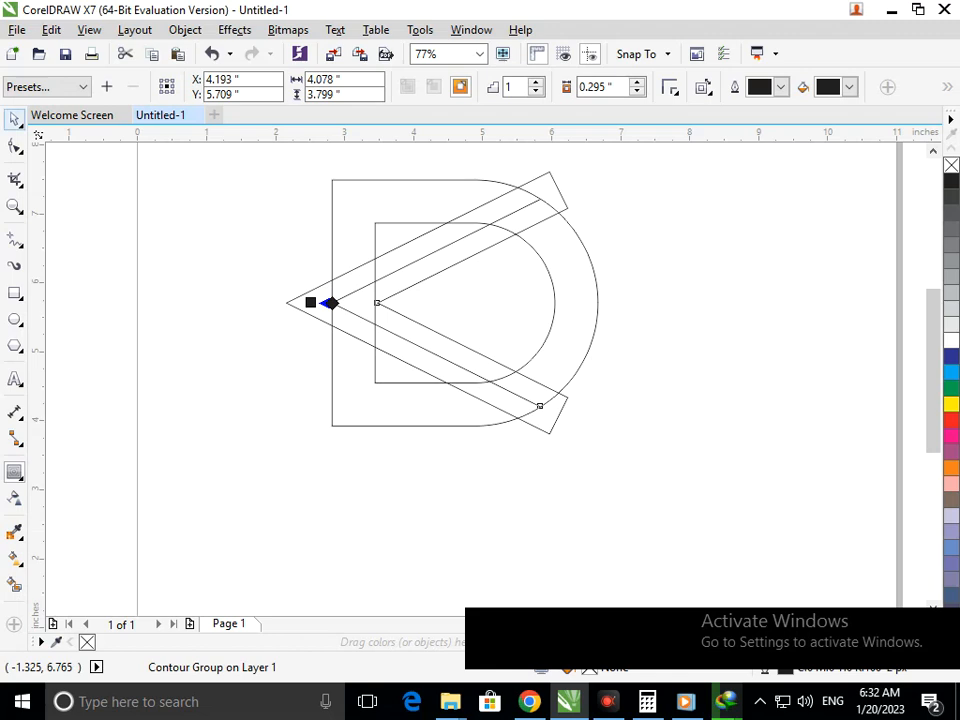
left_click(15, 118)
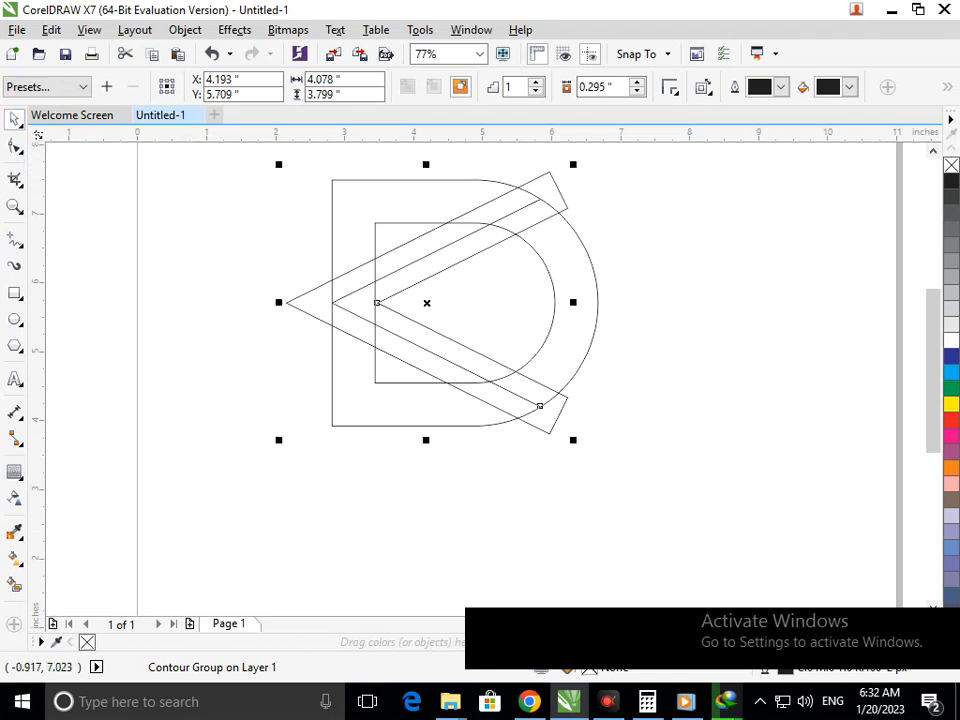
left_click(295, 305)
left_click_drag(290, 302, 332, 302)
left_click(479, 504)
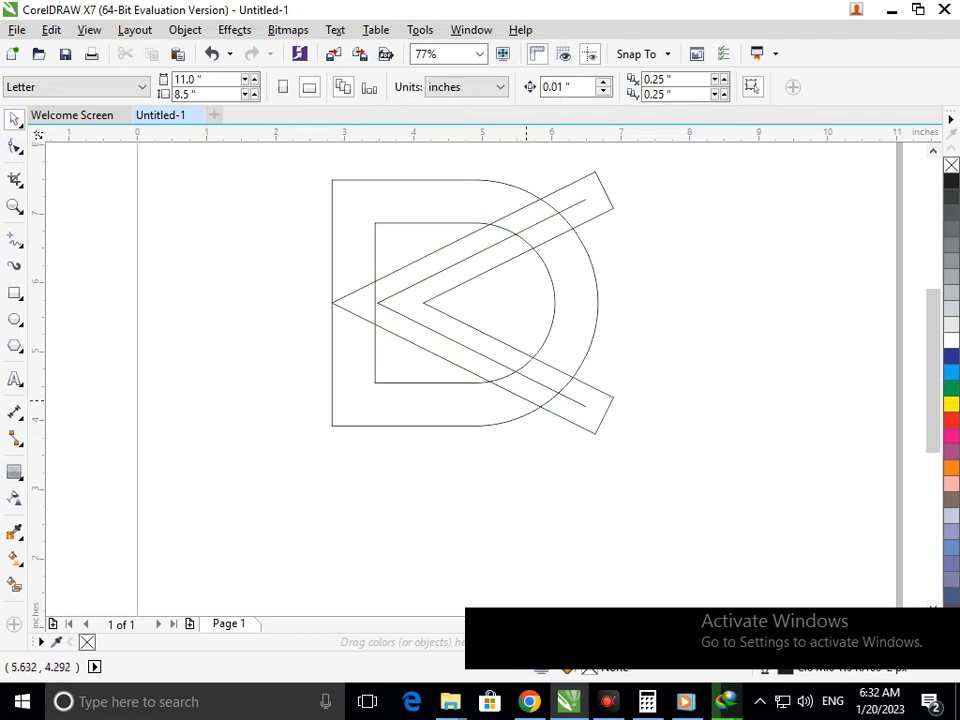
Set the V's contour offset to 0.255 inches with a single contour step.
left_click(551, 390)
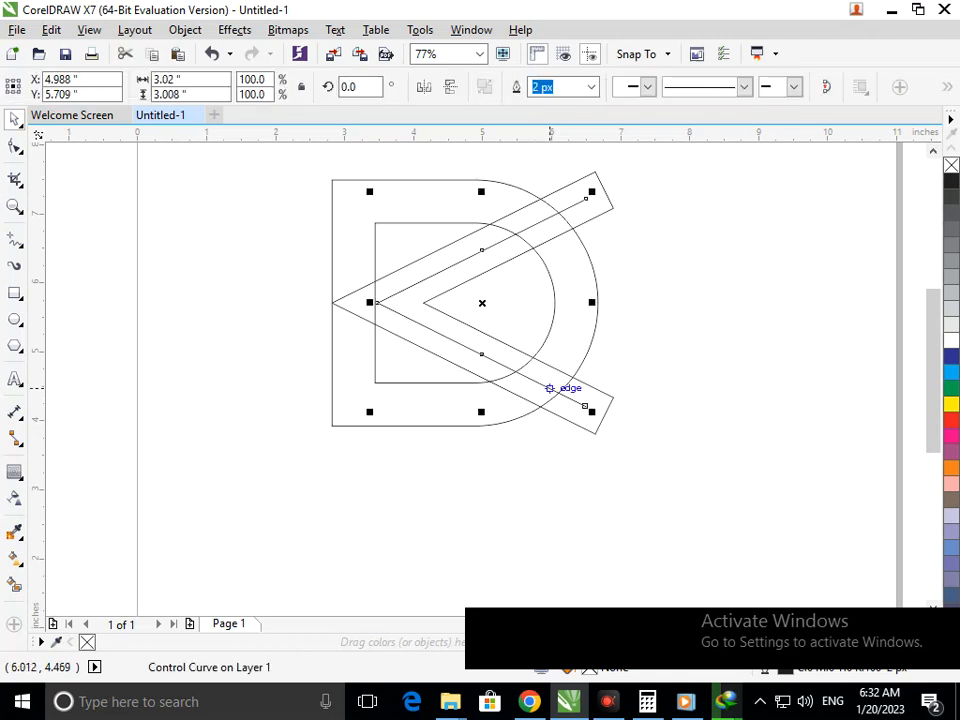
left_click(14, 472)
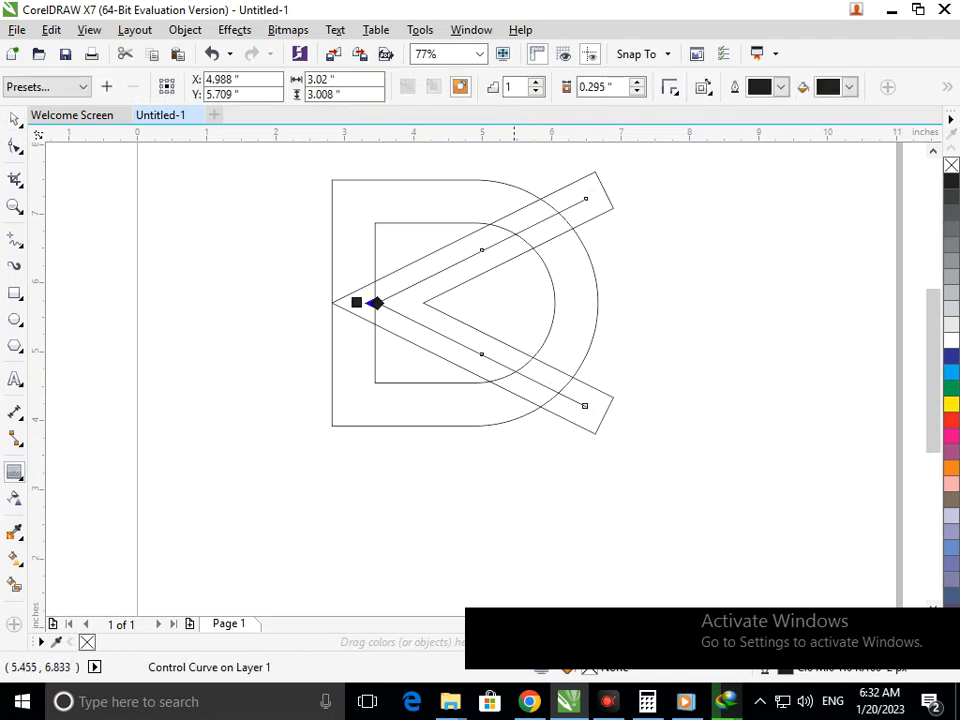
left_click(536, 82)
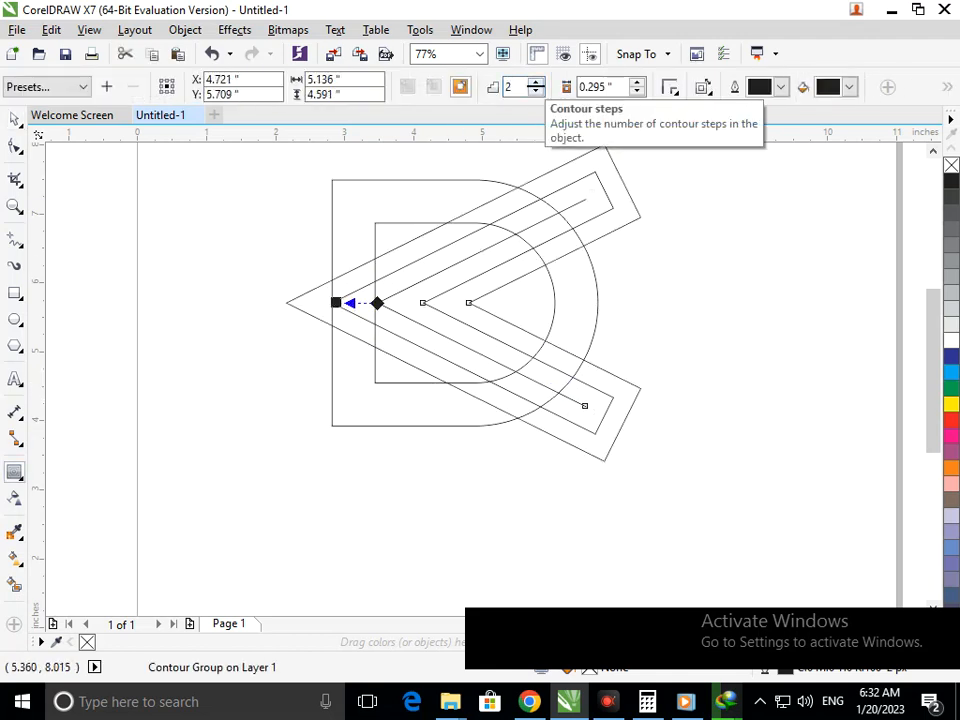
left_click(536, 91)
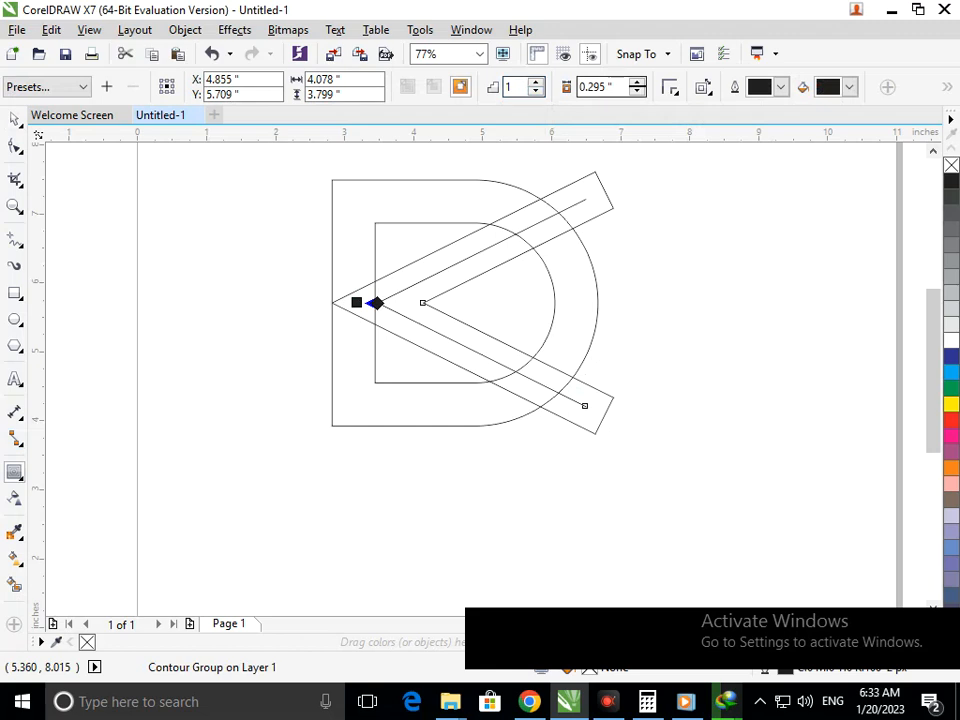
left_click(637, 82)
left_click(637, 82)
left_click(637, 91)
left_click(637, 91)
left_click(637, 91)
left_click(637, 91)
left_click(637, 91)
left_click(637, 91)
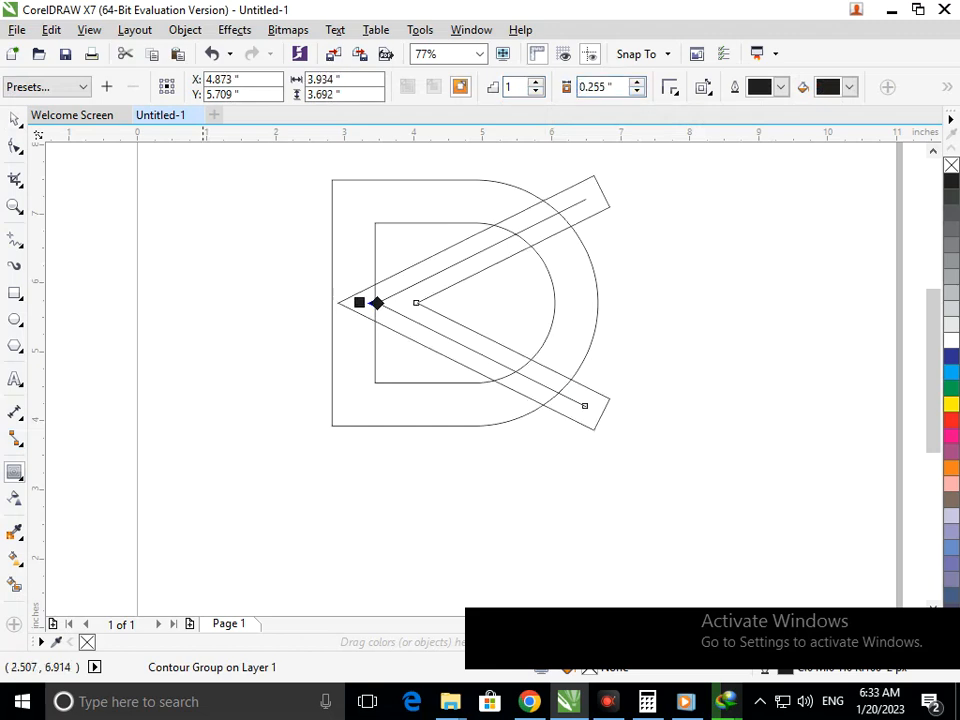
left_click(14, 119)
left_click(110, 252)
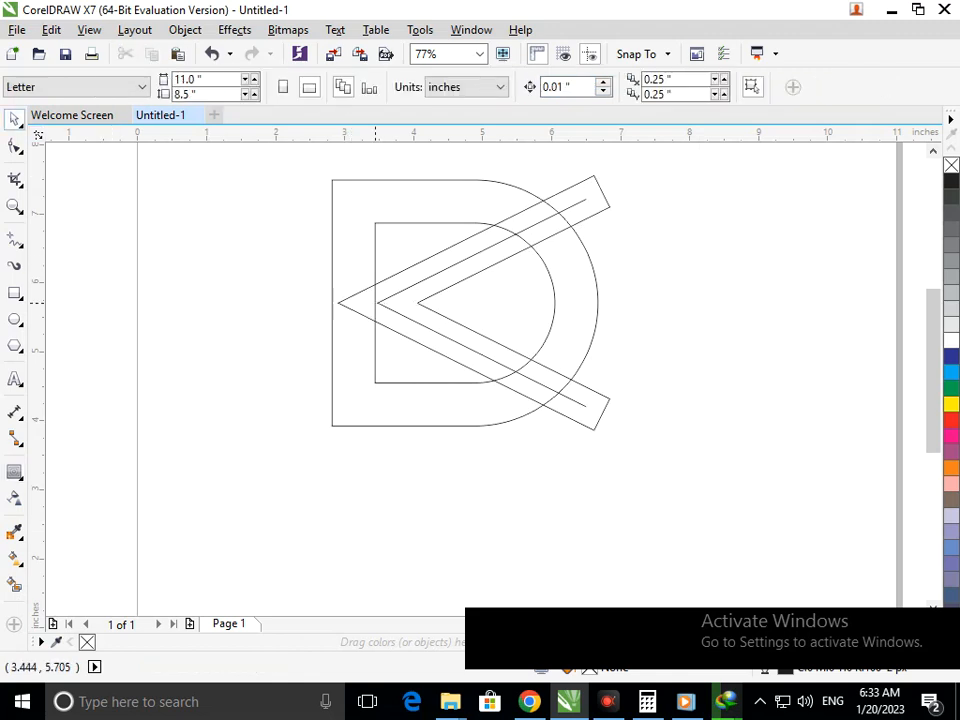
Break the V's contour group apart and delete the original open centre line.
left_click(372, 302)
left_click(185, 30)
left_click(240, 269)
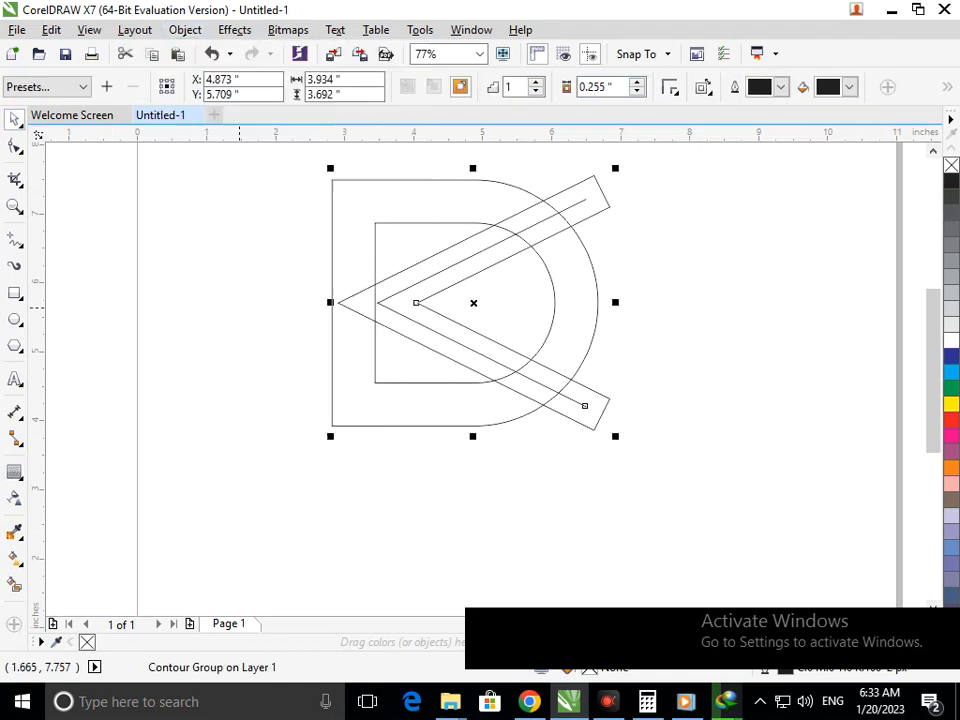
left_click_drag(394, 311, 316, 350)
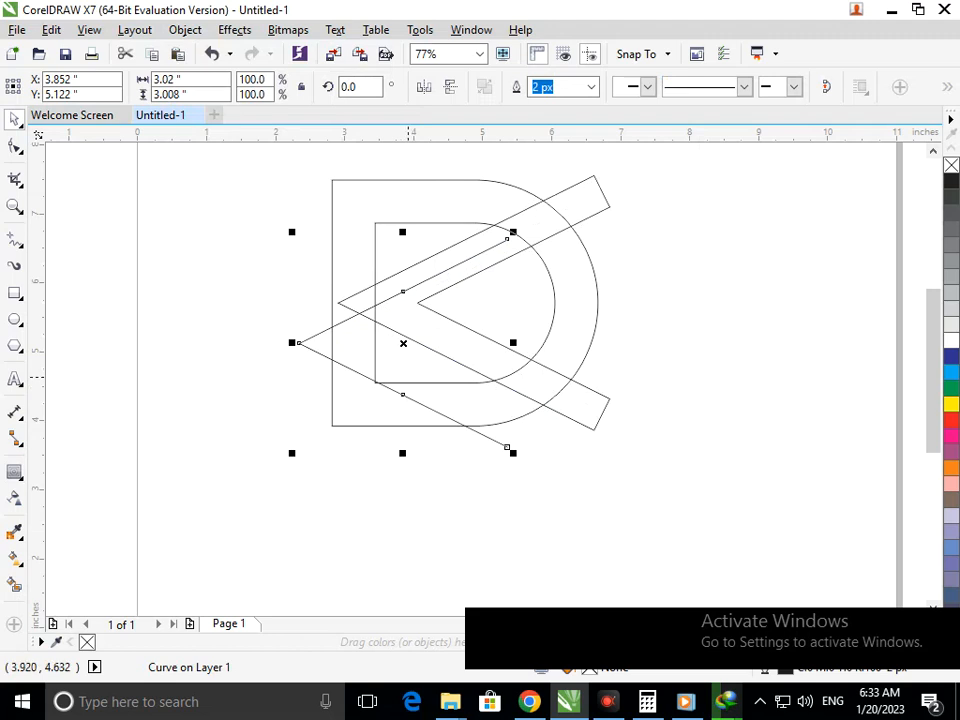
key("Delete")
Make a scaled-down copy of the V outline about its centre at about 79.5 percent.
left_click(423, 344)
left_click_drag(330, 436, 367, 426)
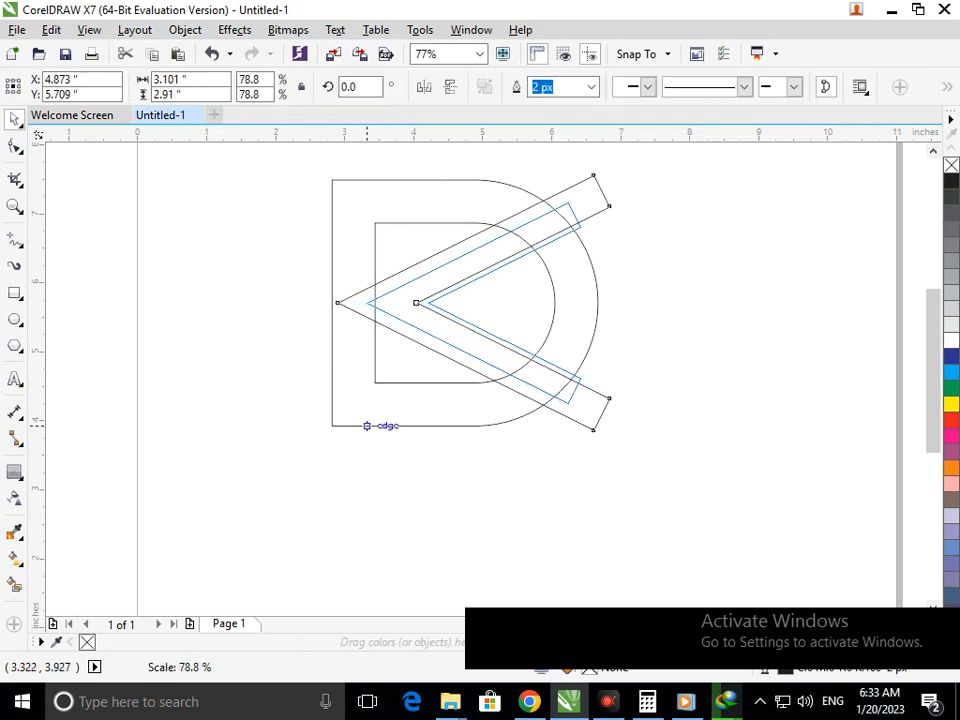
mouse_move(367, 426)
left_mouse_down()
mouse_move(341, 431)
mouse_move(366, 426)
left_mouse_up()
right_click(366, 426)
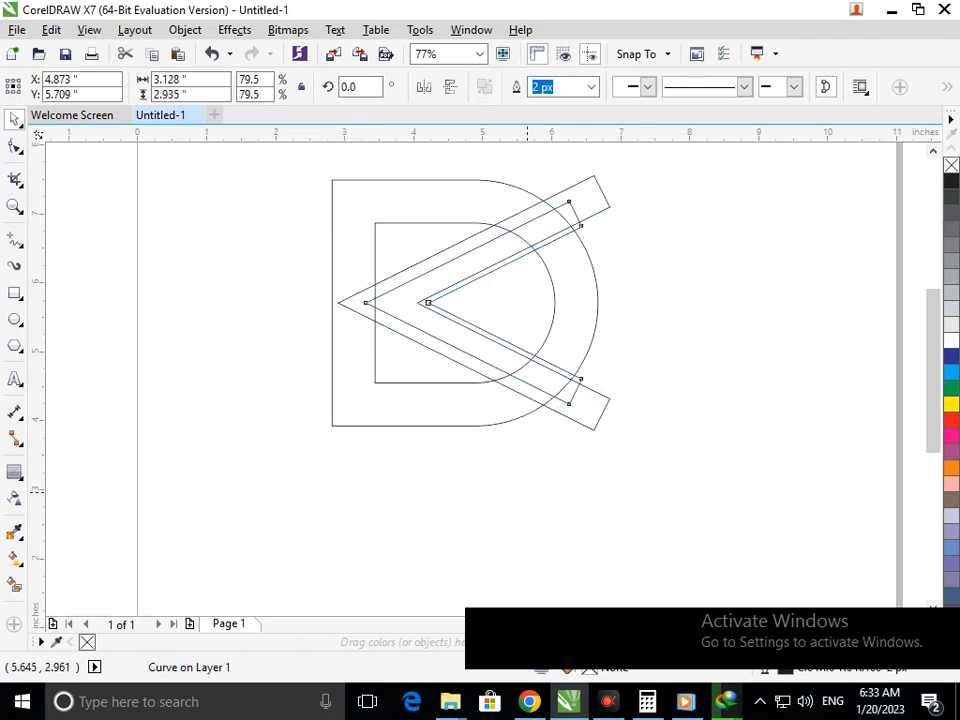
left_click(527, 492)
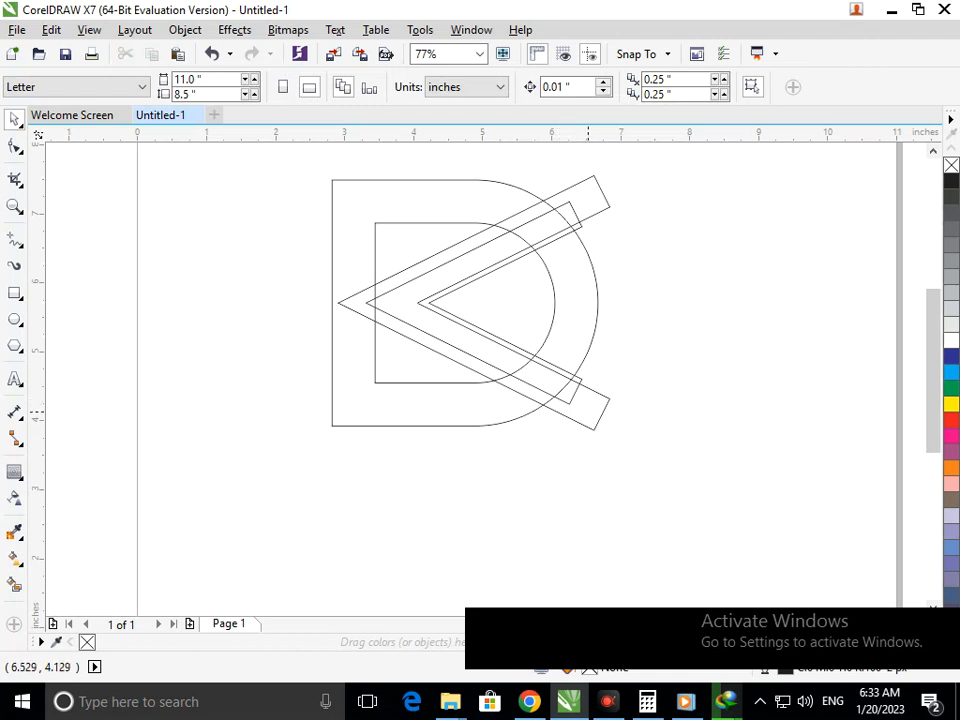
Try scaling the V outline down from its lower-right corner and undo the scaling.
left_click(571, 418)
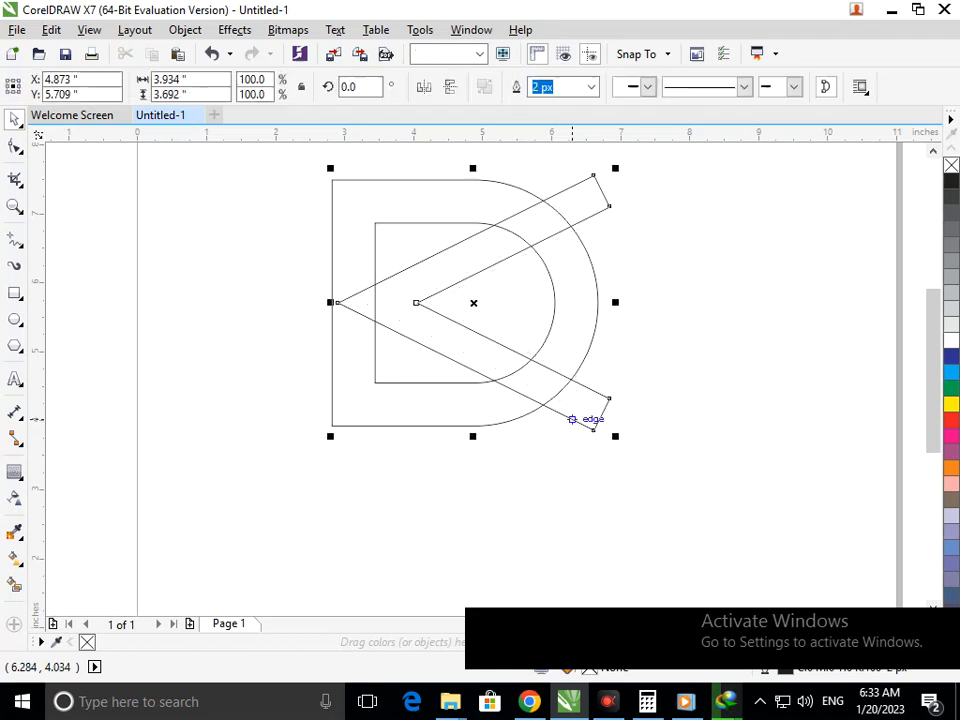
left_click_drag(612, 436, 552, 411)
left_click(458, 497)
key("ctrl+z")
left_click(562, 467)
key("ctrl+z")
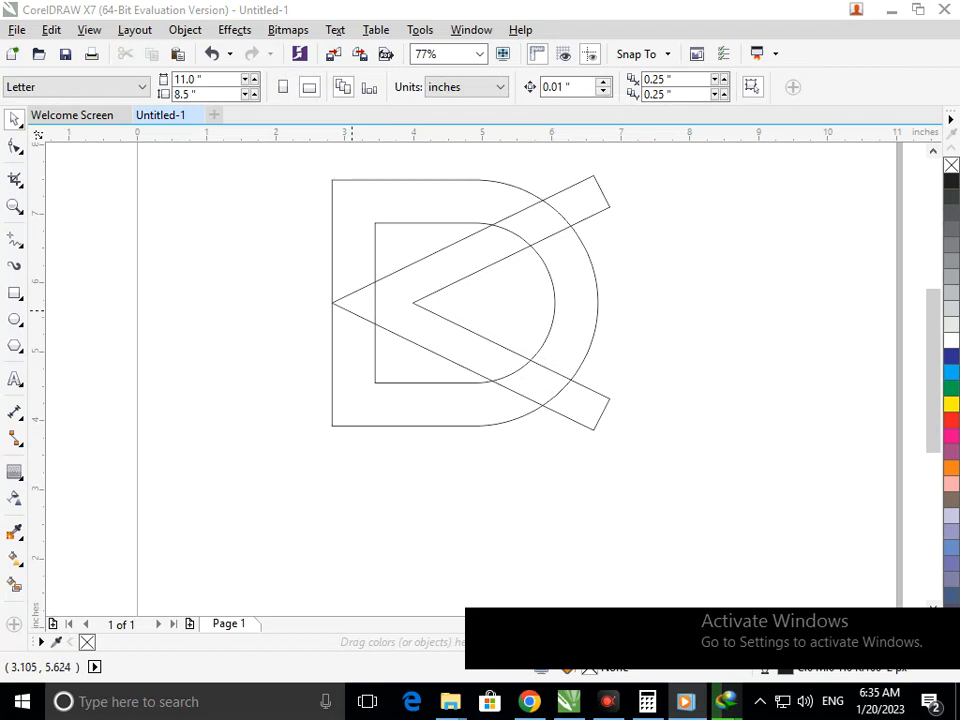
Create a smaller concentric copy of the V outline, about 3.28 inches wide and 3.01 inches high.
left_click(351, 310)
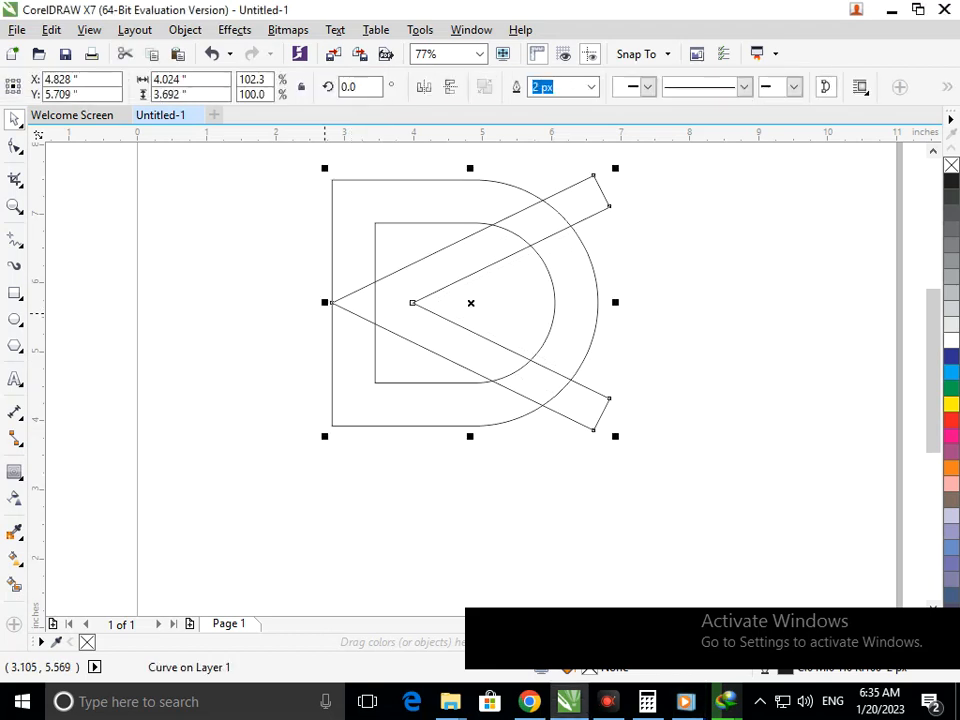
left_click_drag(324, 436, 357, 414)
key("ctrl+z")
left_click_drag(331, 425, 358, 426)
left_click(524, 340)
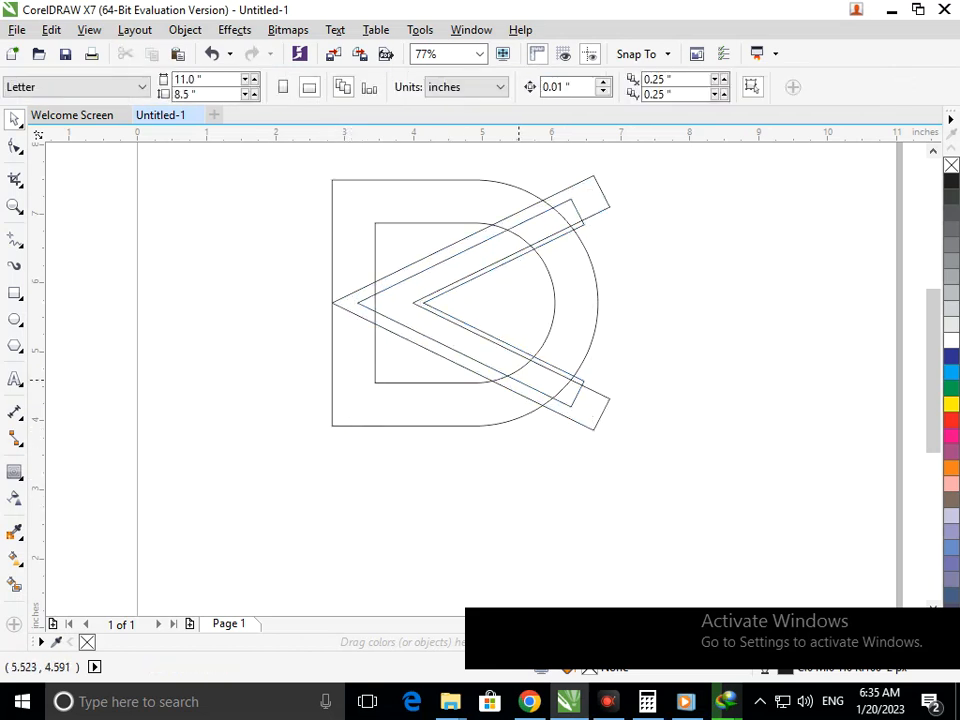
Move the smaller V towards the larger V's tip, with its centre at about X 4.54 and Y 5.70 inches.
left_click(518, 380)
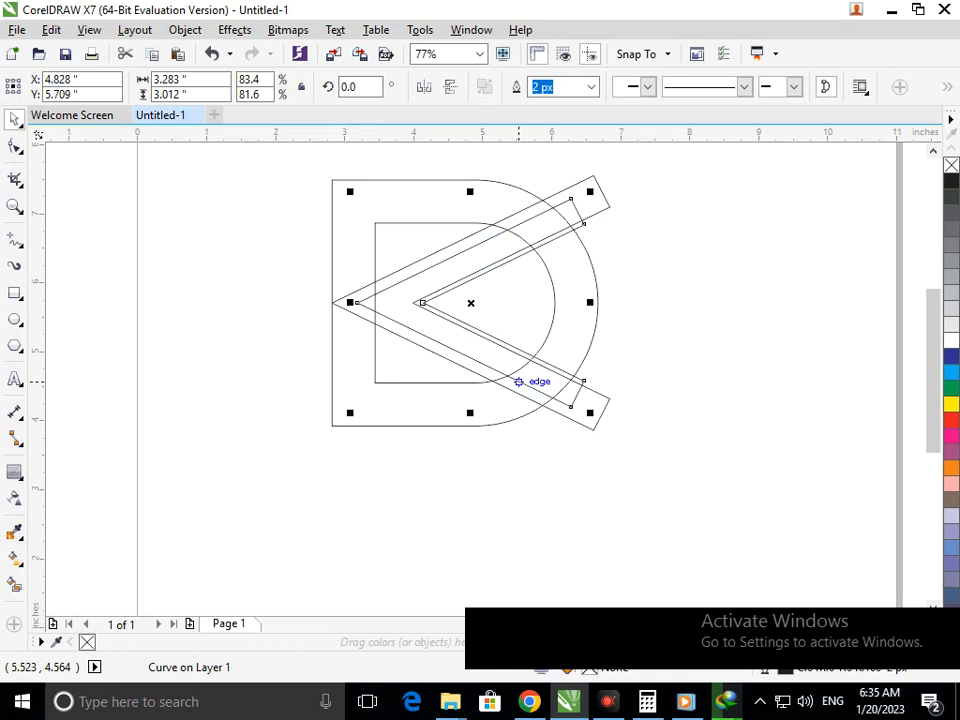
left_click(566, 416, "shift")
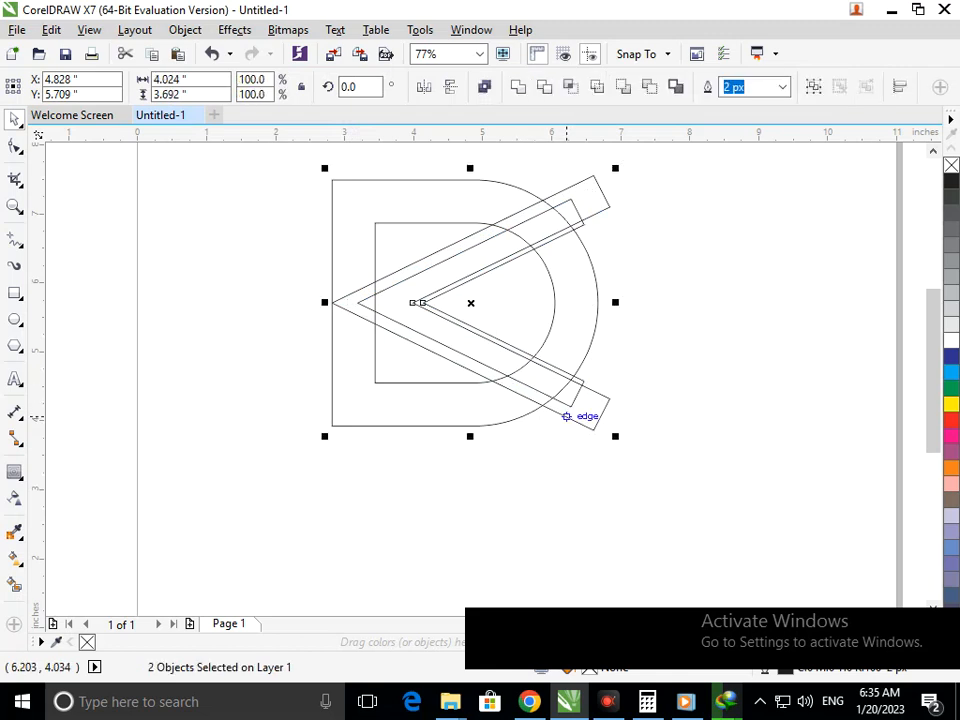
left_click(496, 480)
left_click(409, 321)
left_click_drag(409, 321, 396, 321)
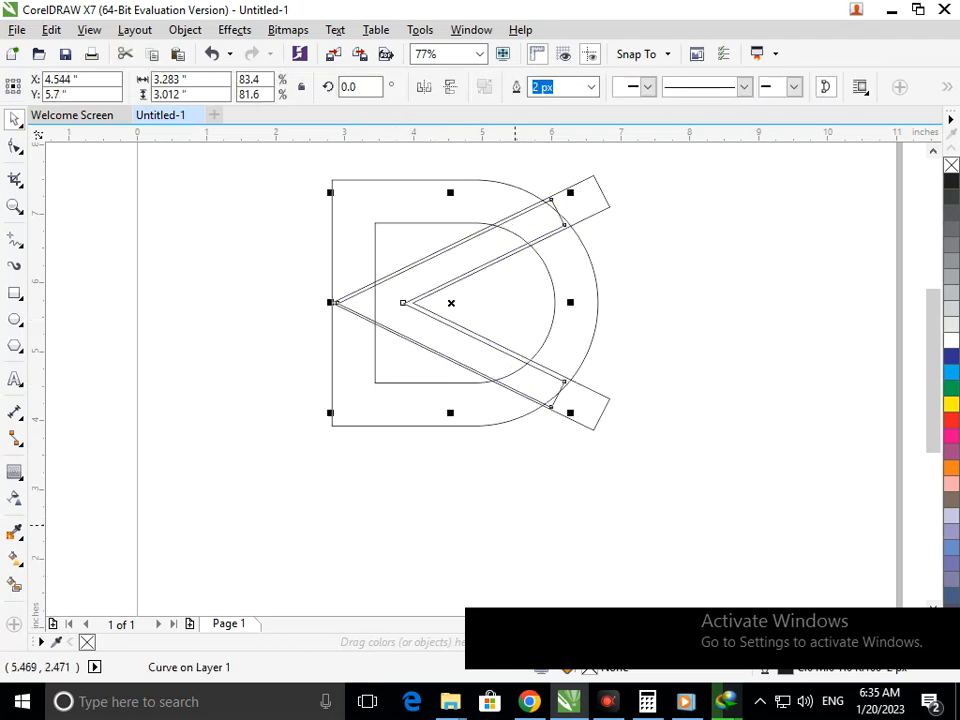
left_click(515, 526)
Enlarge the outer V to about 4.57 by 4.19 inches and shift it so its tip lies at the D's left edge.
left_click(585, 415)
left_click_drag(620, 442, 639, 459)
left_click_drag(572, 425, 591, 429)
left_click(411, 510)
left_click_drag(376, 341, 396, 349)
key("ctrl+z")
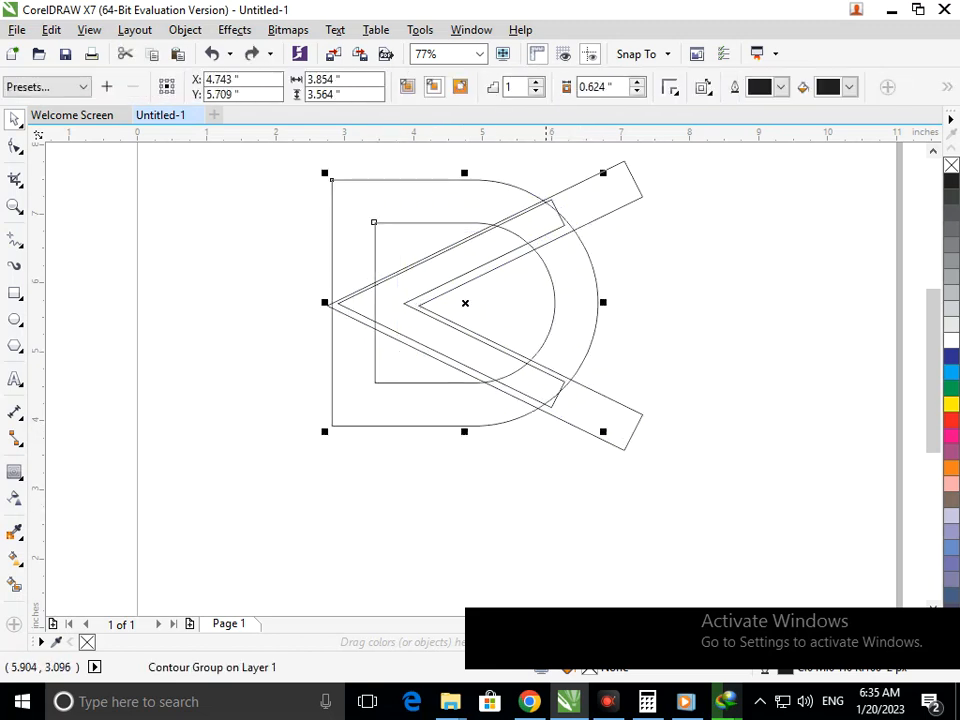
left_click(544, 488)
Enlarge the inner V slightly from its lower-right and upper-right corners so its arm ends reach the D's outer curve.
left_click(560, 383)
left_click_drag(572, 413, 574, 416)
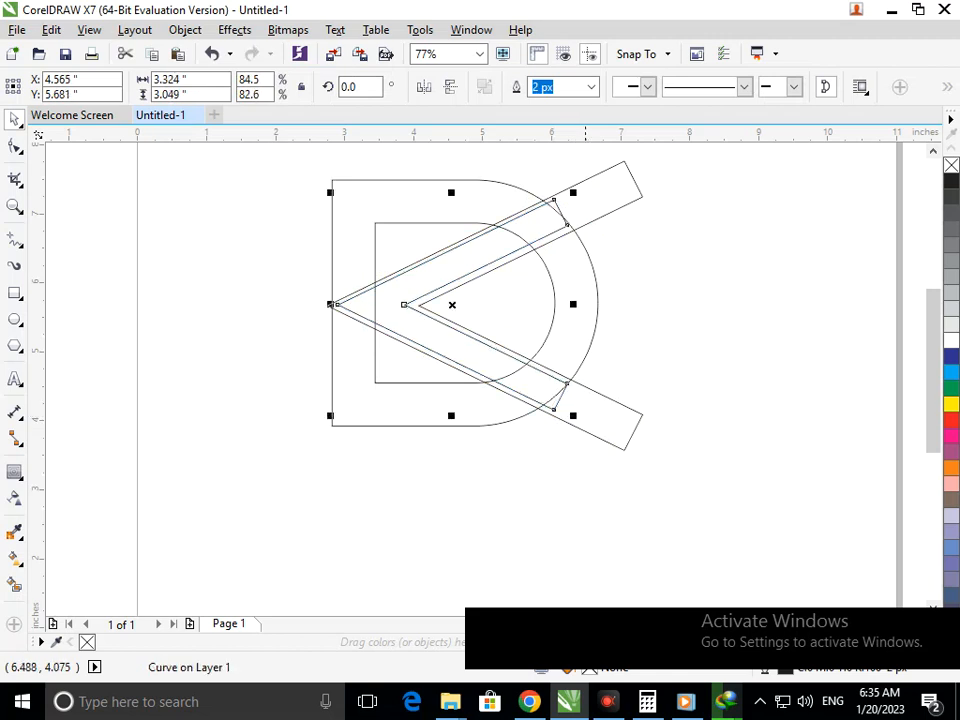
left_click(553, 199)
left_click(580, 247)
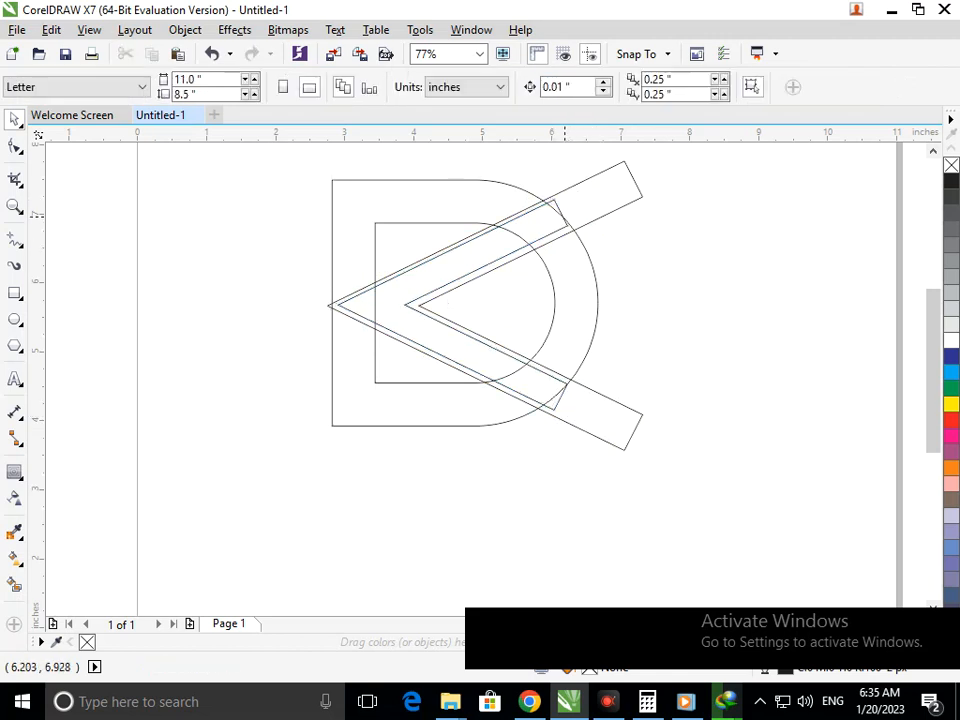
left_click(561, 212)
left_click_drag(574, 194, 582, 196)
left_click(680, 338)
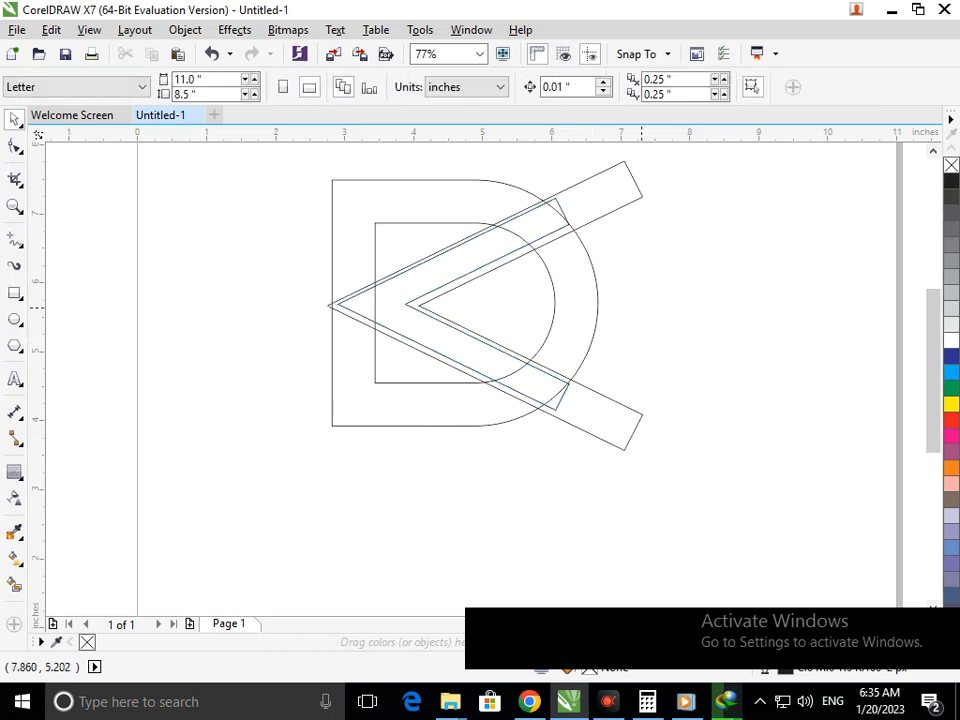
Nudge the outer V so it surrounds the inner V evenly, with its centre at about X 5.02 and Y 5.70 inches.
left_click(586, 213)
key("Up")
key("Up")
key("Up")
key("Up")
key("Up")
key("Down")
key("Right")
key("Down")
key("Left")
key("Left")
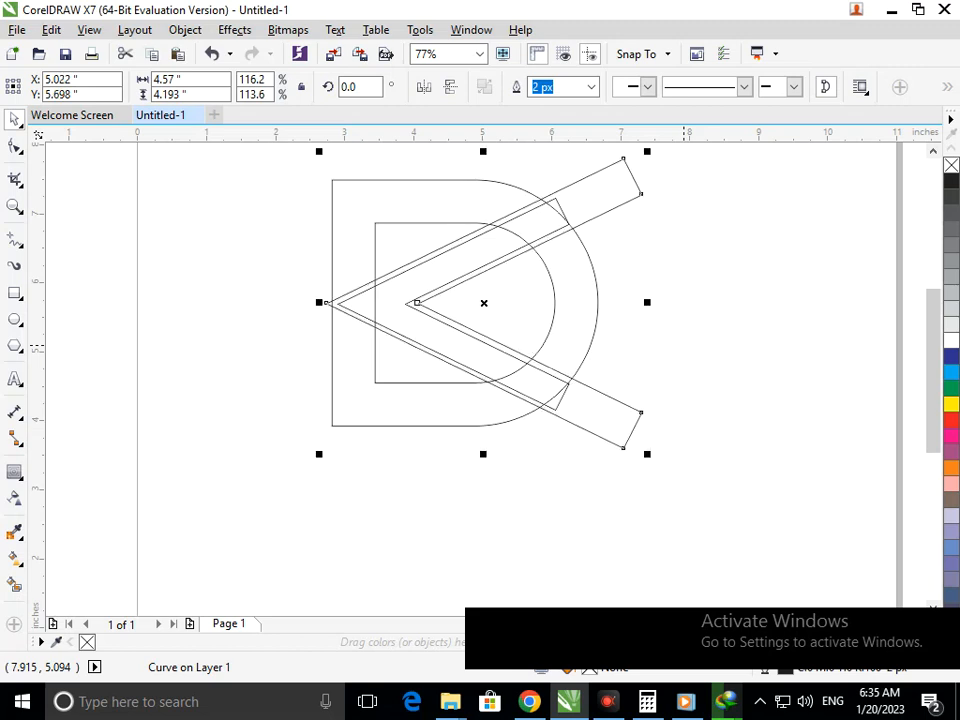
left_click(640, 465)
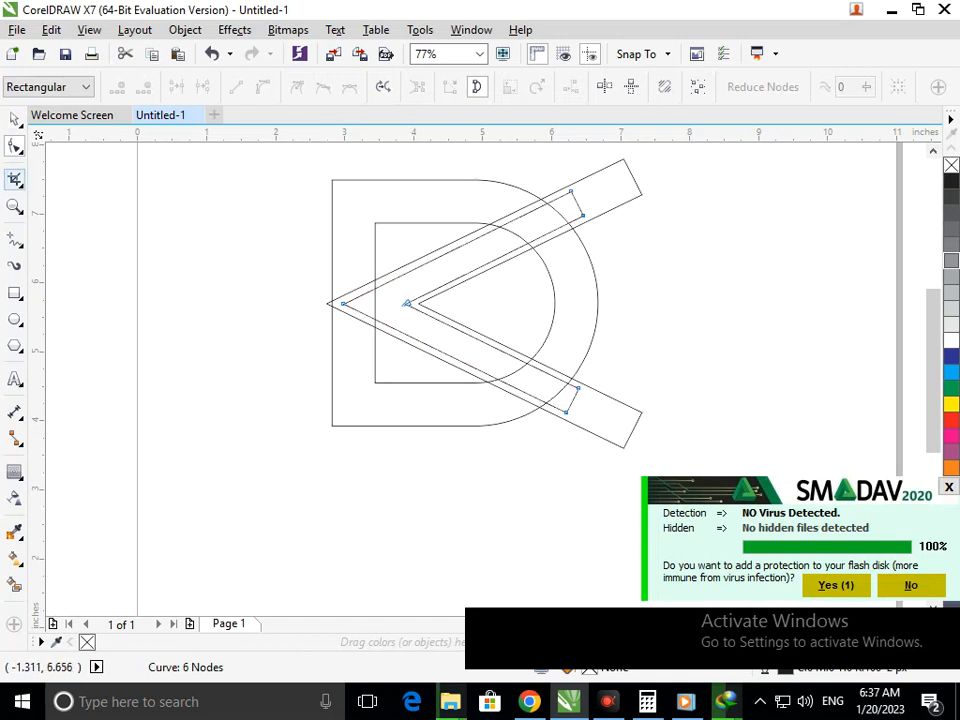
Break the D's contour group apart into separate outer and inner outlines.
left_click(14, 119)
left_click(142, 397)
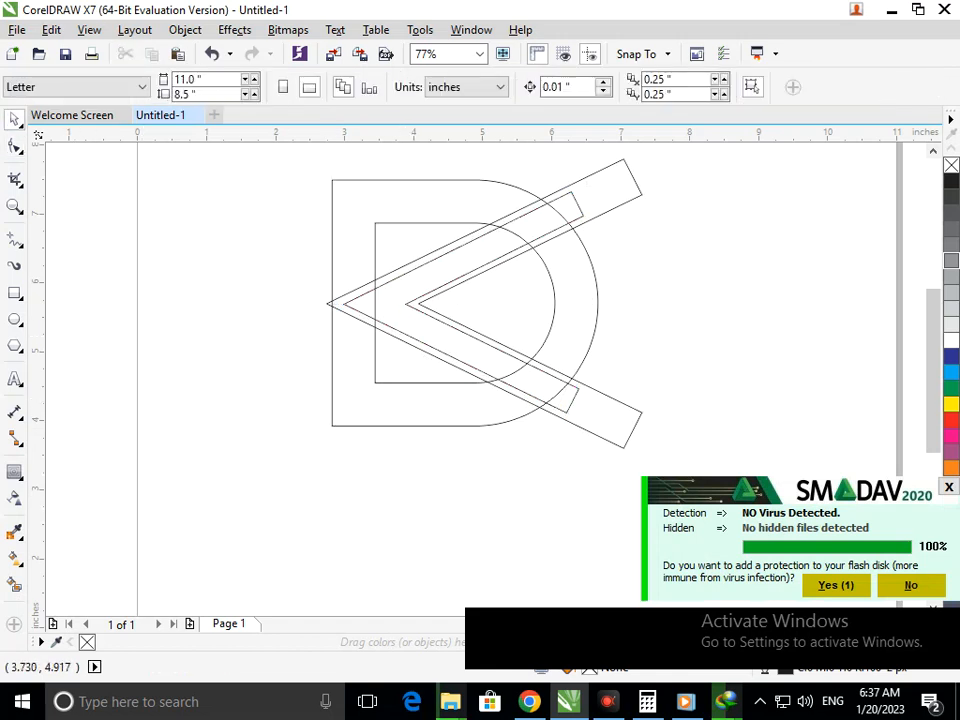
left_click(332, 256)
left_click(185, 29)
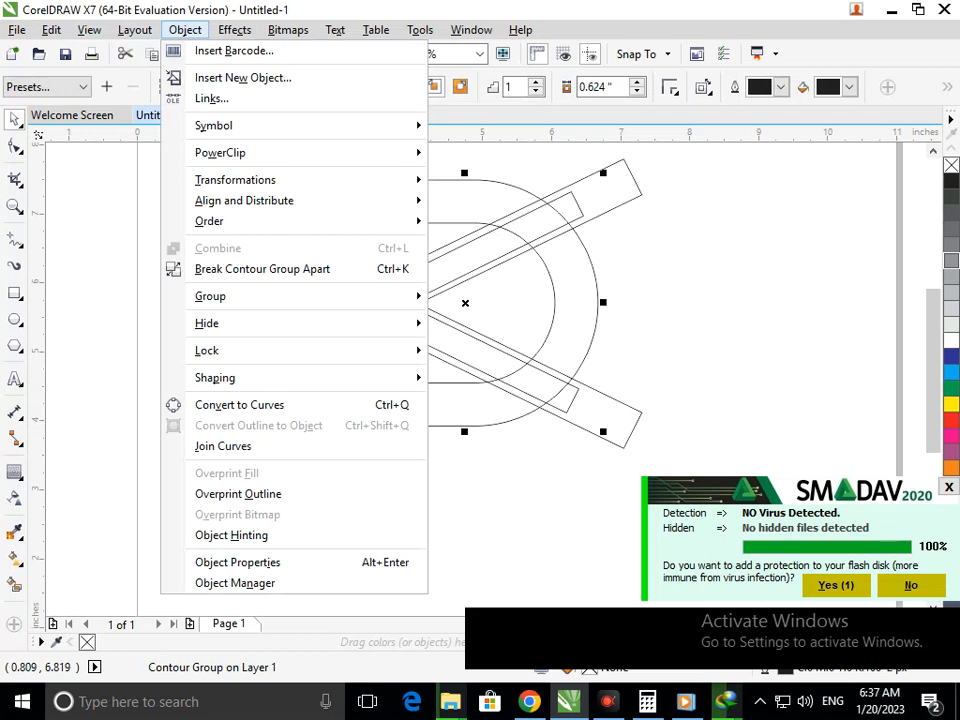
left_click(262, 269)
left_click(299, 447)
left_click_drag(378, 375, 344, 402)
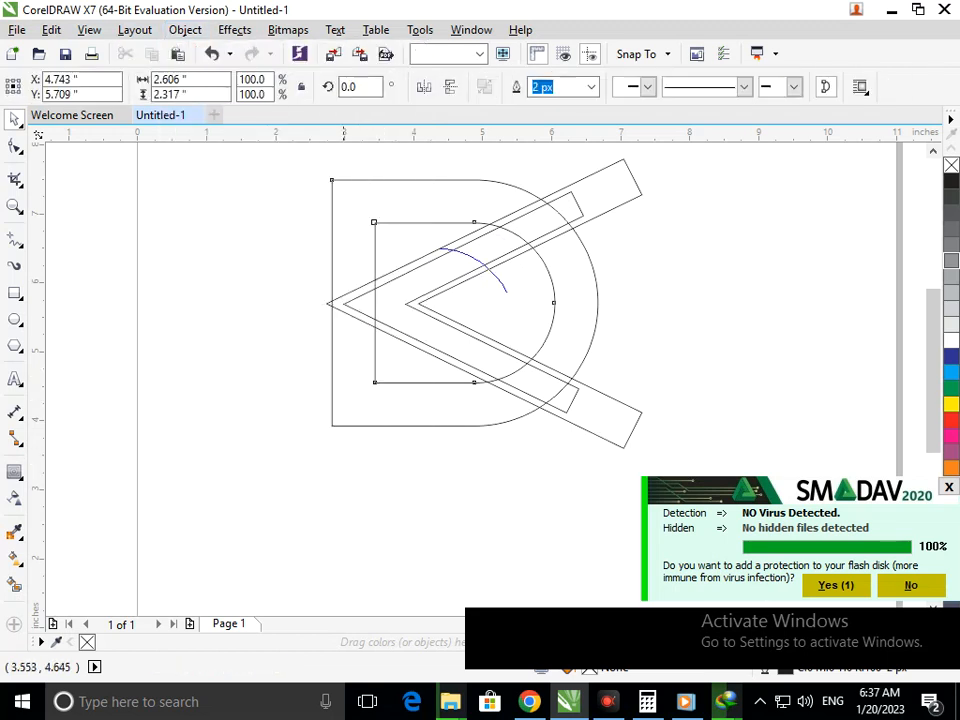
key("Escape")
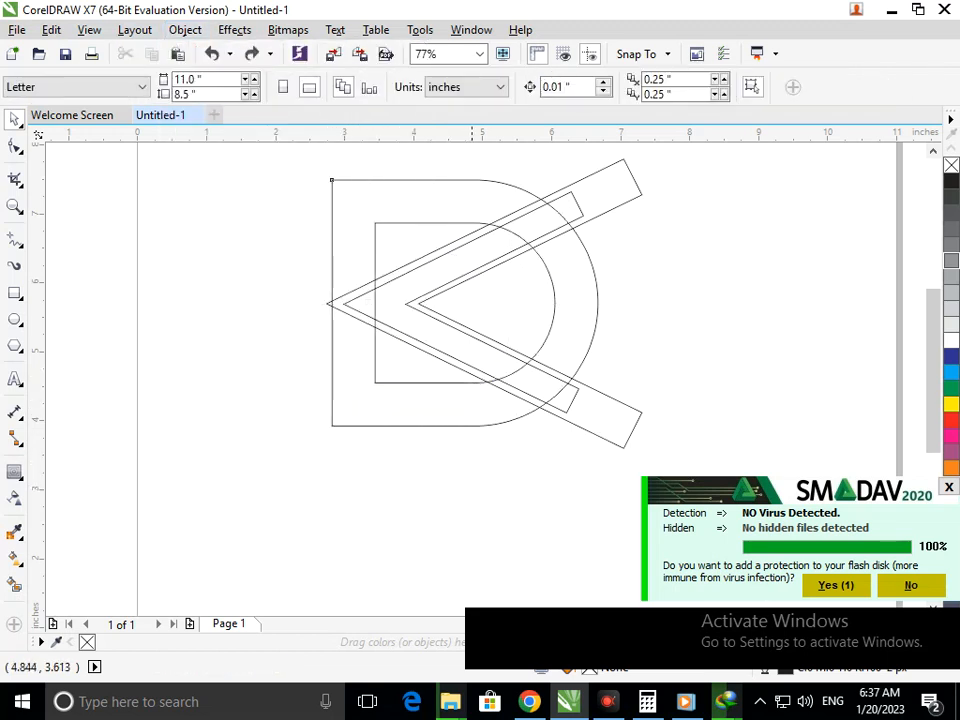
left_click(474, 424)
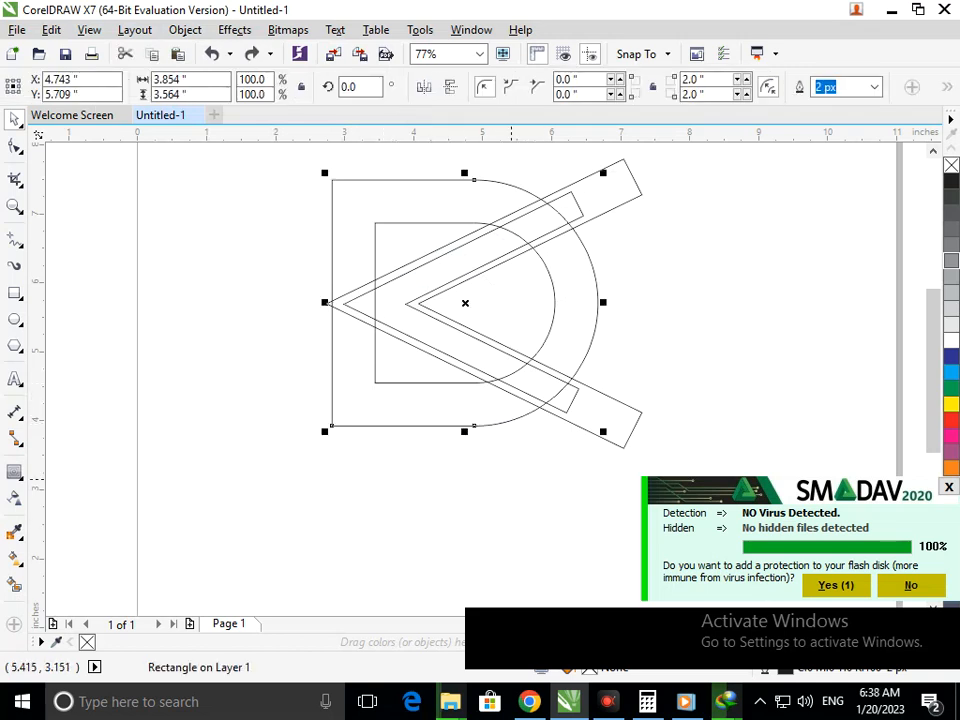
left_click(512, 488)
left_click_drag(595, 431, 570, 458)
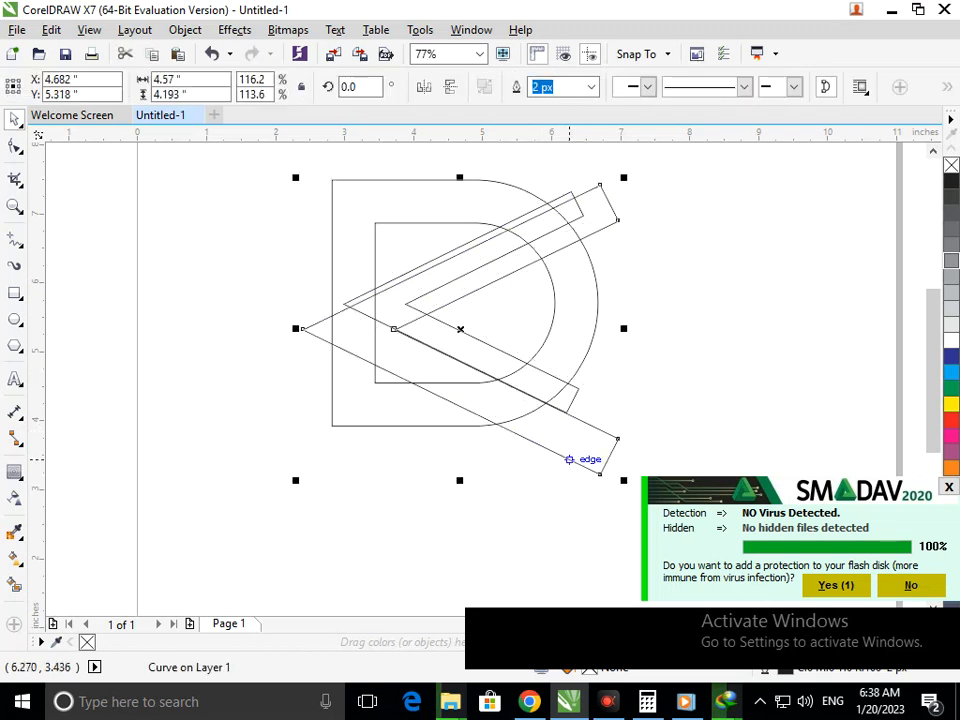
key("ctrl+z")
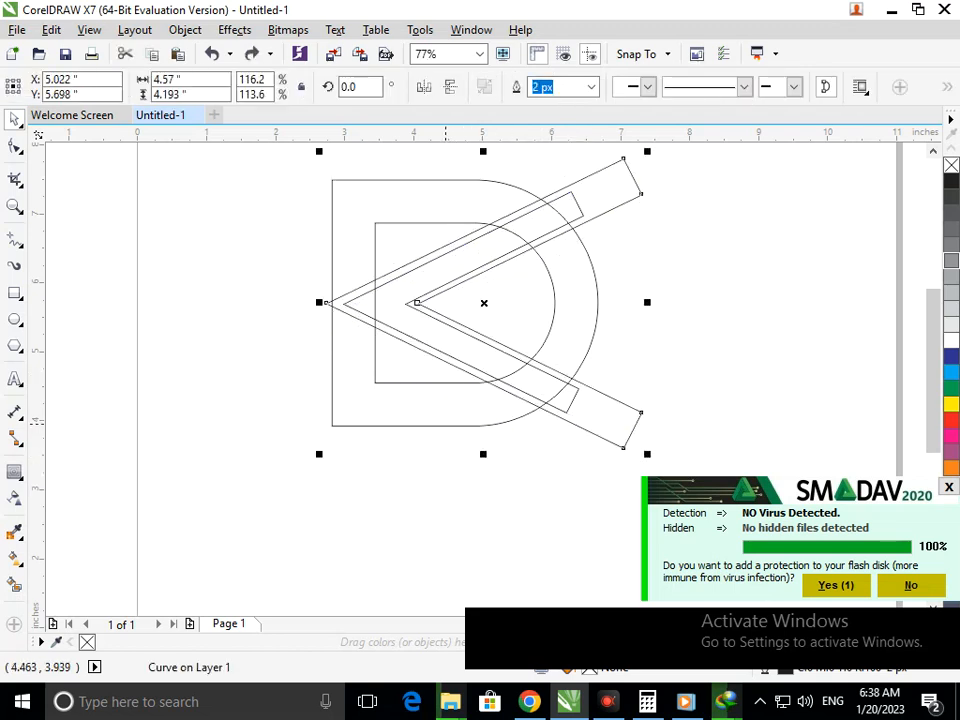
left_click(445, 424, "shift")
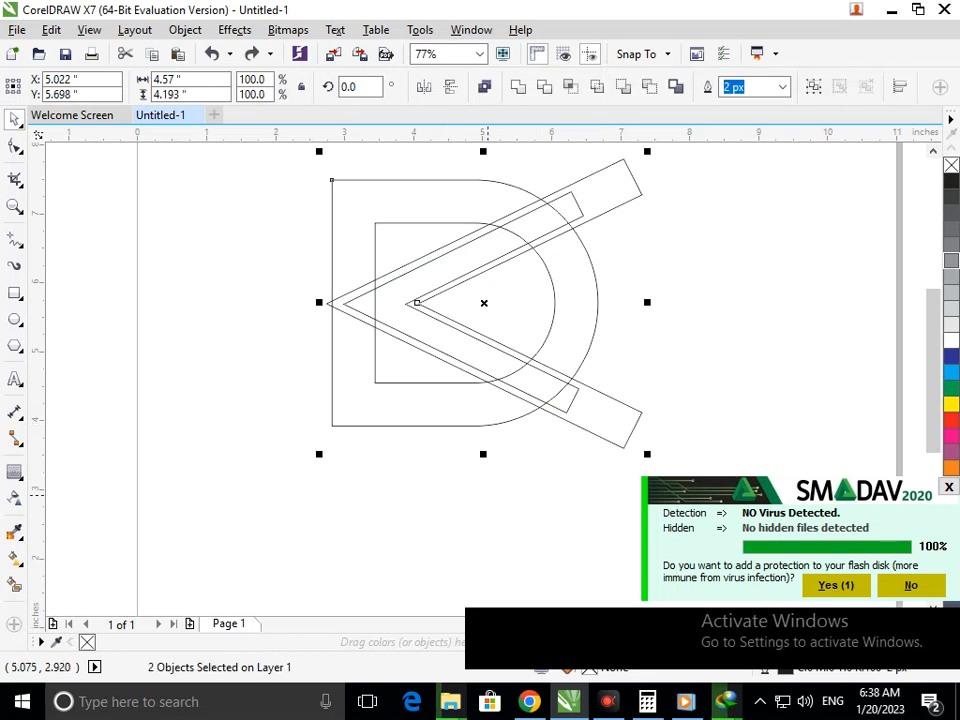
Move both V outlines together so the inner V's tip touches the inner D outline's left edge, centred at about X 5.47, Y 5.72 inches.
left_click(346, 302)
left_click(330, 302)
left_click(346, 302, "shift")
left_click_drag(327, 302, 371, 304)
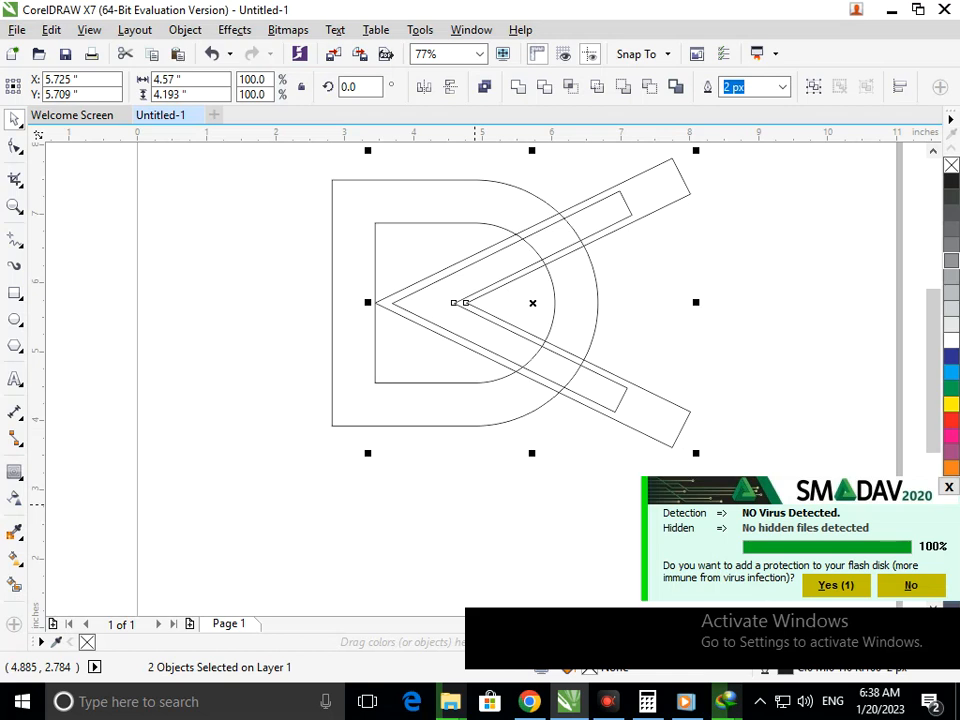
left_click_drag(455, 302, 374, 302)
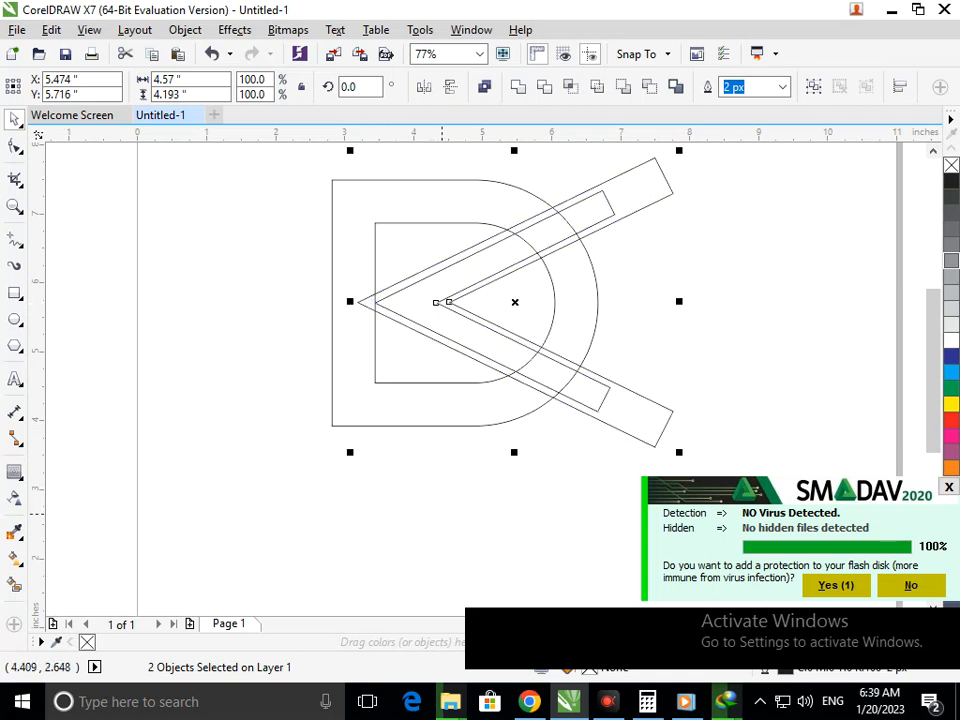
left_click(442, 514)
left_click_drag(621, 397, 670, 376)
key("ctrl+z")
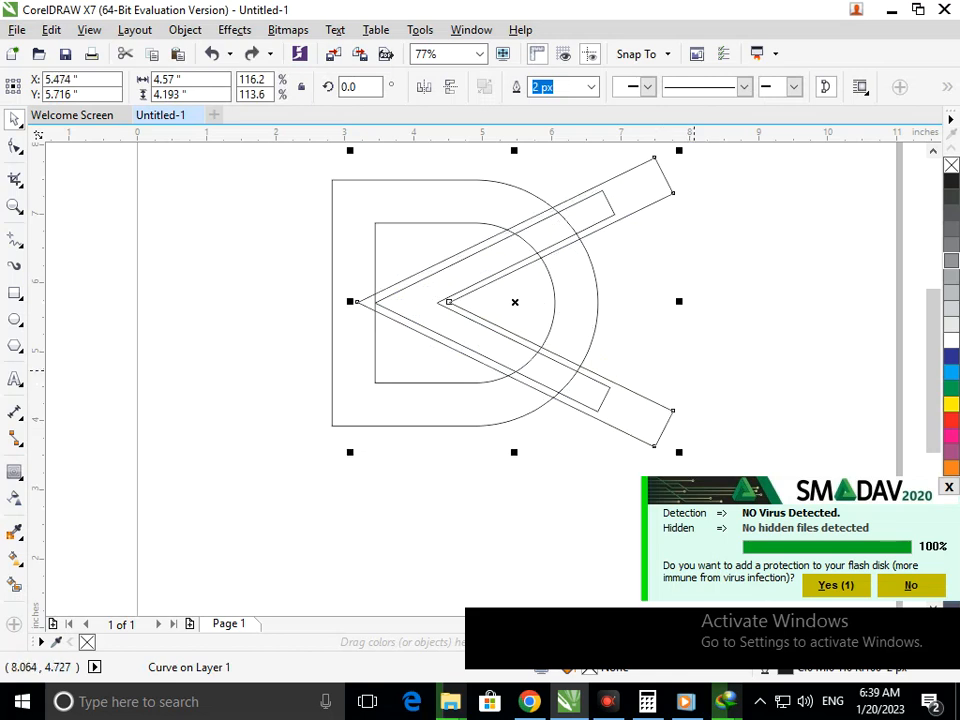
left_click(774, 317)
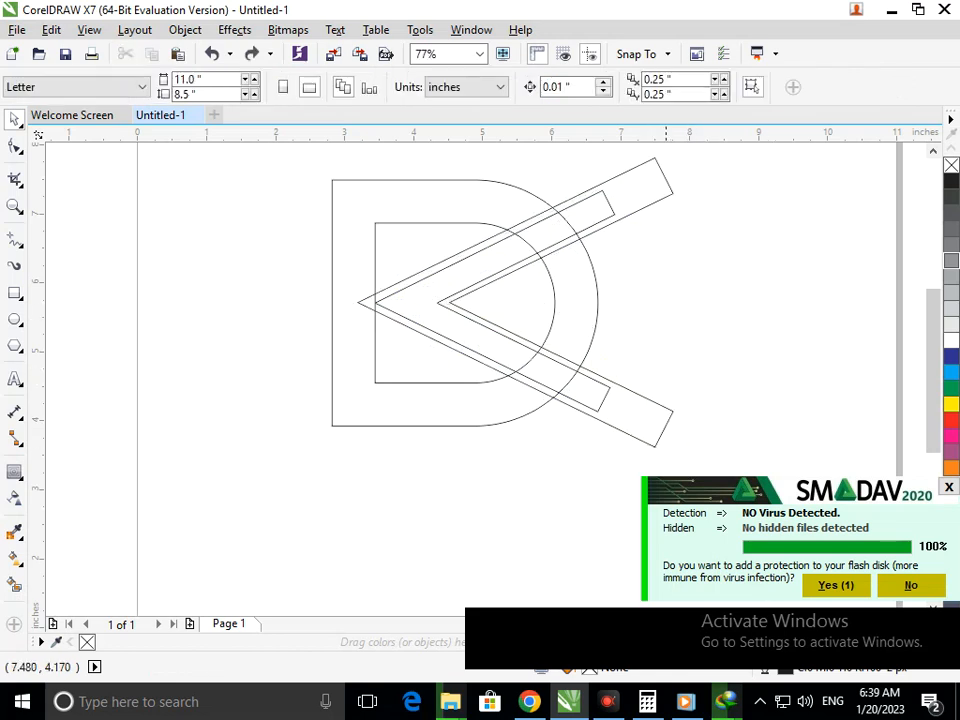
Trim the outer D outline with the outer V where the V's arms cross it.
left_click(660, 406)
left_click(491, 425, "shift")
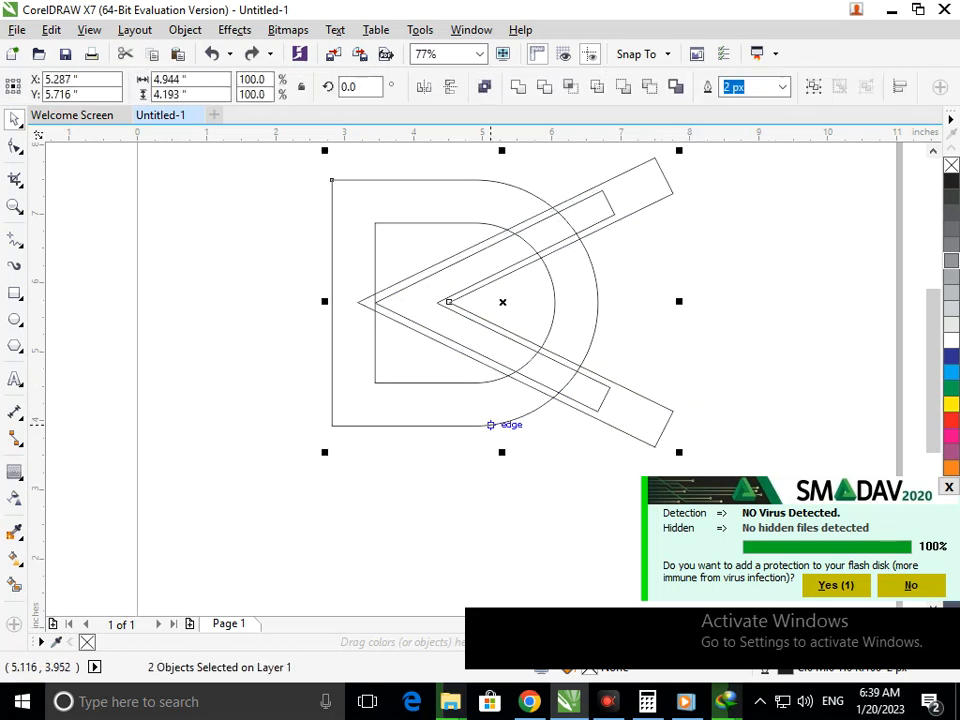
left_click(545, 87)
left_click_drag(672, 410, 814, 333)
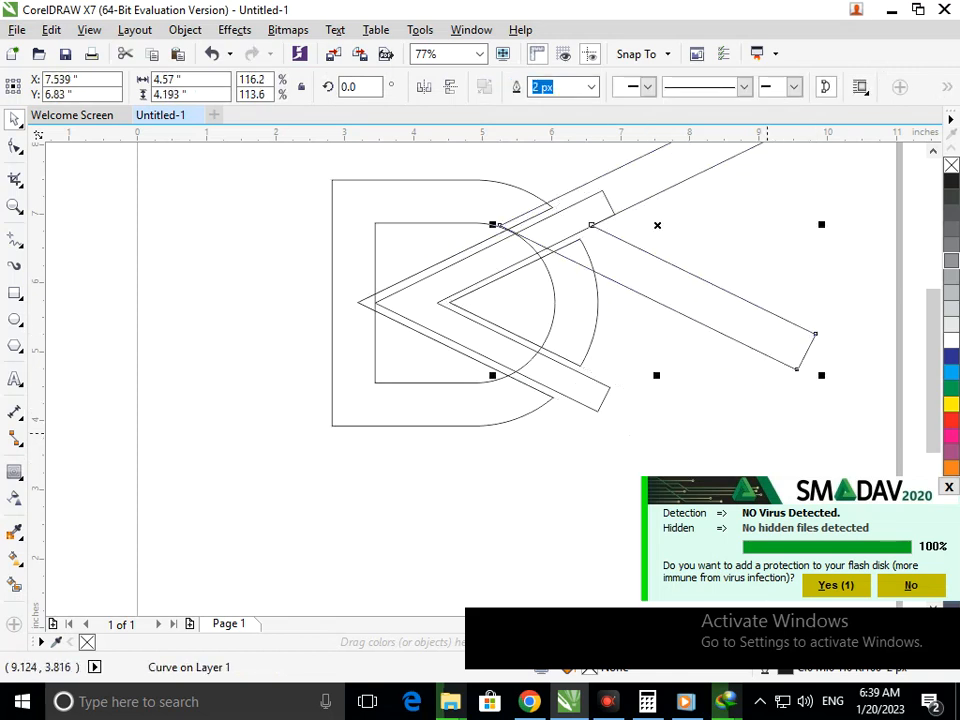
key("Delete")
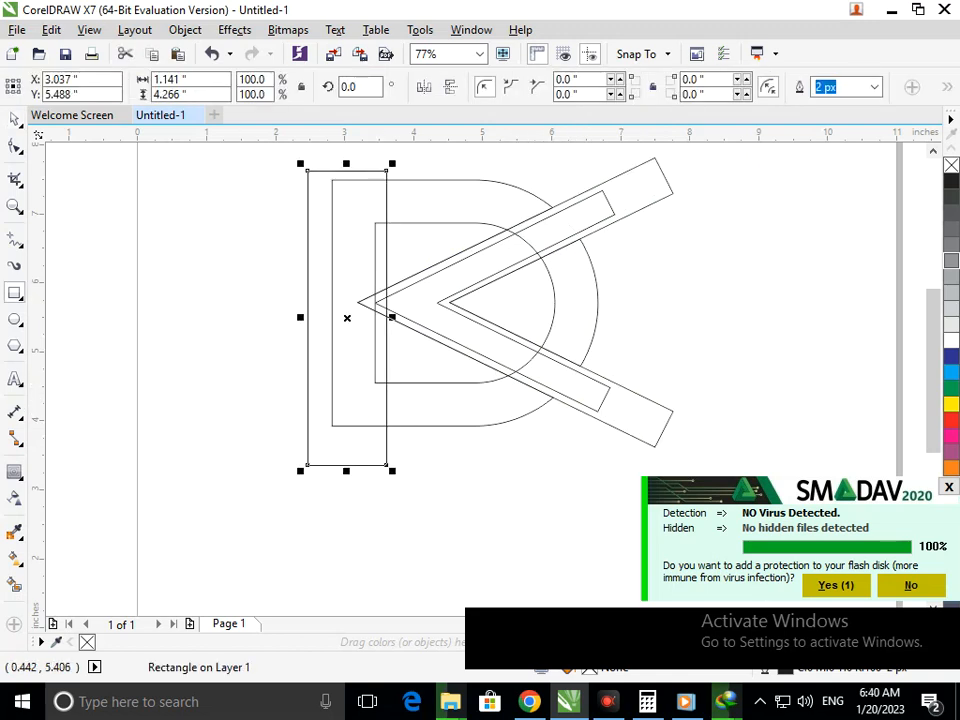
Trim the outer V's tip with the tall rectangle over the D's stem and move the rectangle clear to the left of the D.
left_click(14, 119)
left_click(118, 333)
left_click(309, 463)
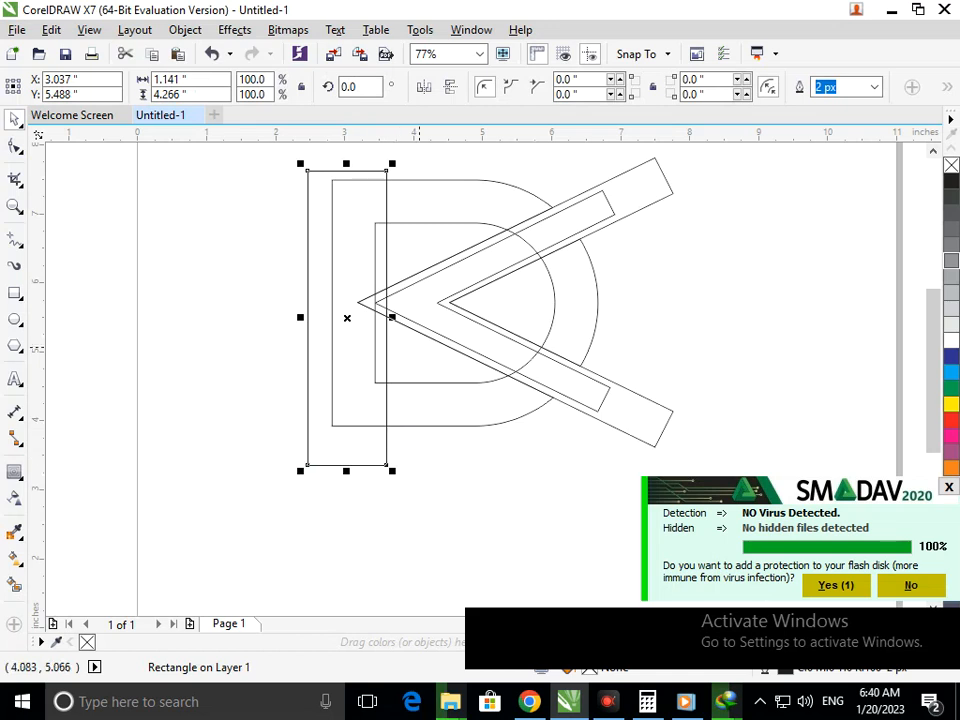
left_click(427, 335, "shift")
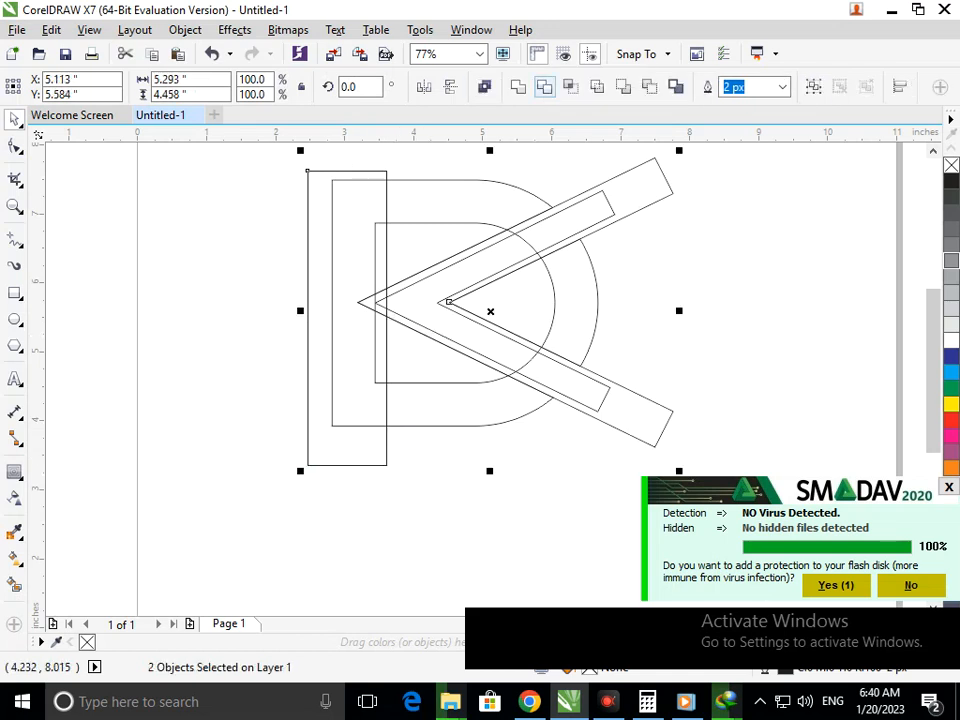
left_click(427, 335)
left_click(290, 328)
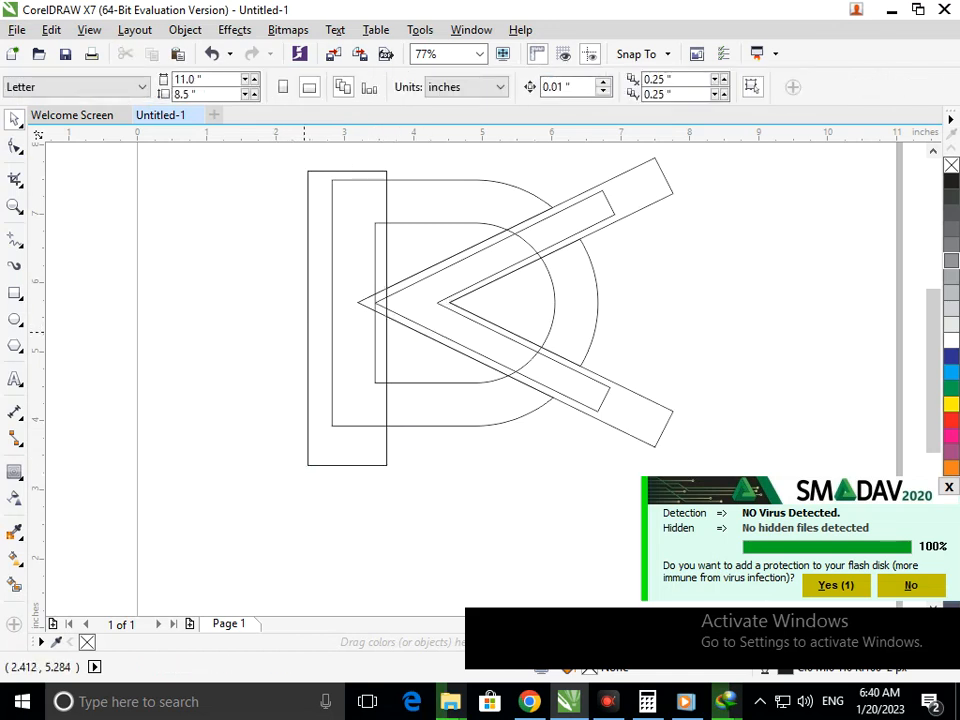
left_click_drag(308, 354, 195, 354)
left_click_drag(362, 303, 286, 304)
key("ctrl+z")
left_click(395, 297)
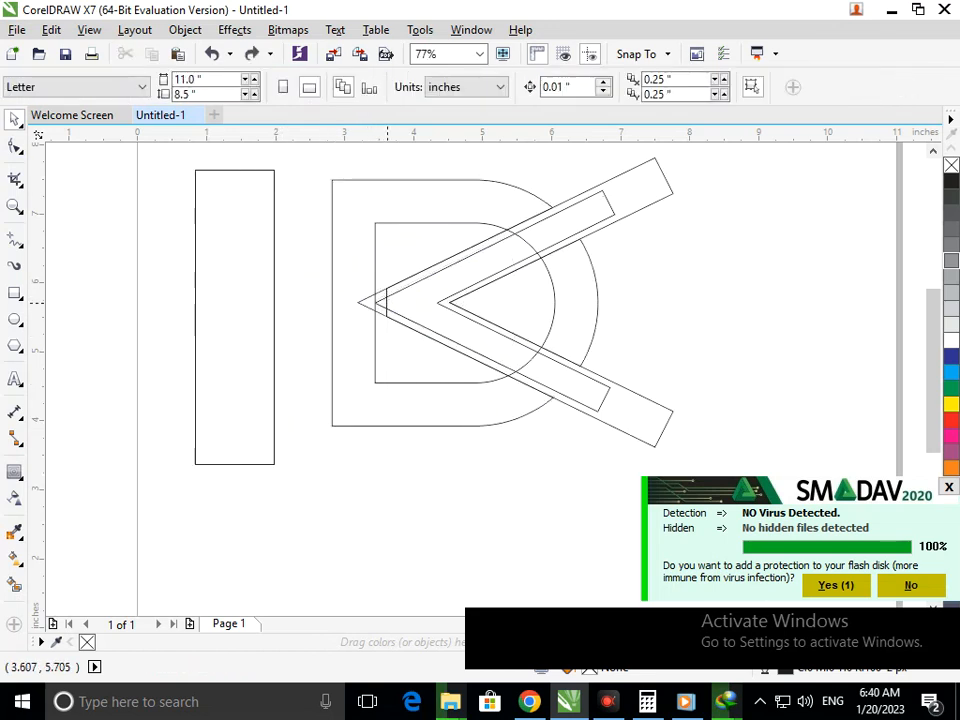
left_click_drag(386, 303, 310, 310)
key("ctrl+z")
left_click(393, 499)
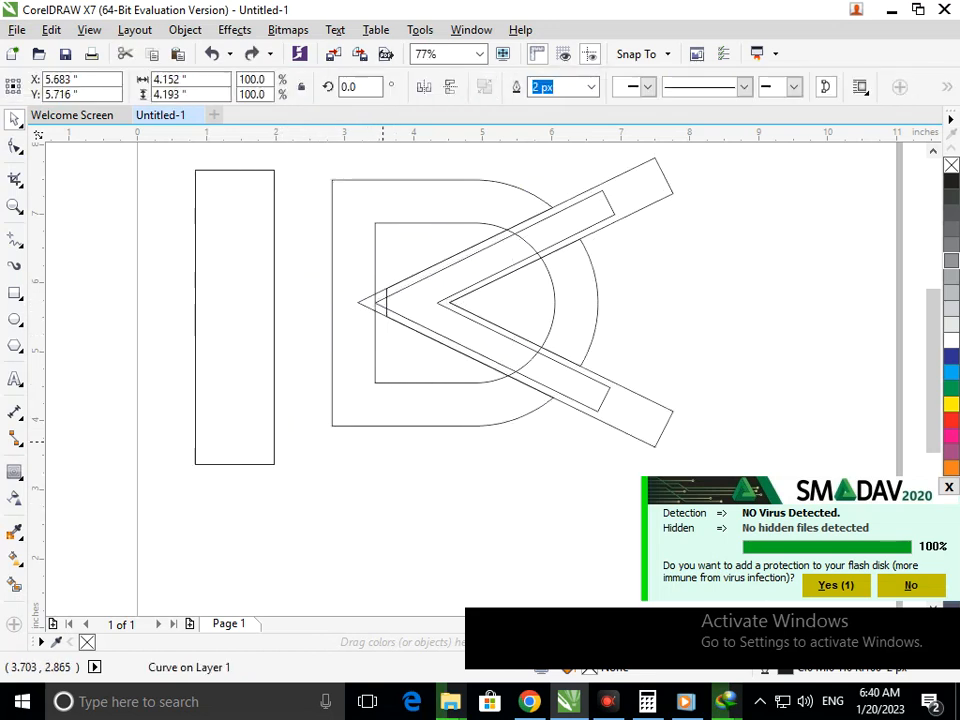
Delete the tip segments of both the outer contour and the inner V up to the vertical cut line with Virtual Segment Delete.
left_click(388, 472)
key("F2")
left_click_drag(326, 252, 410, 342)
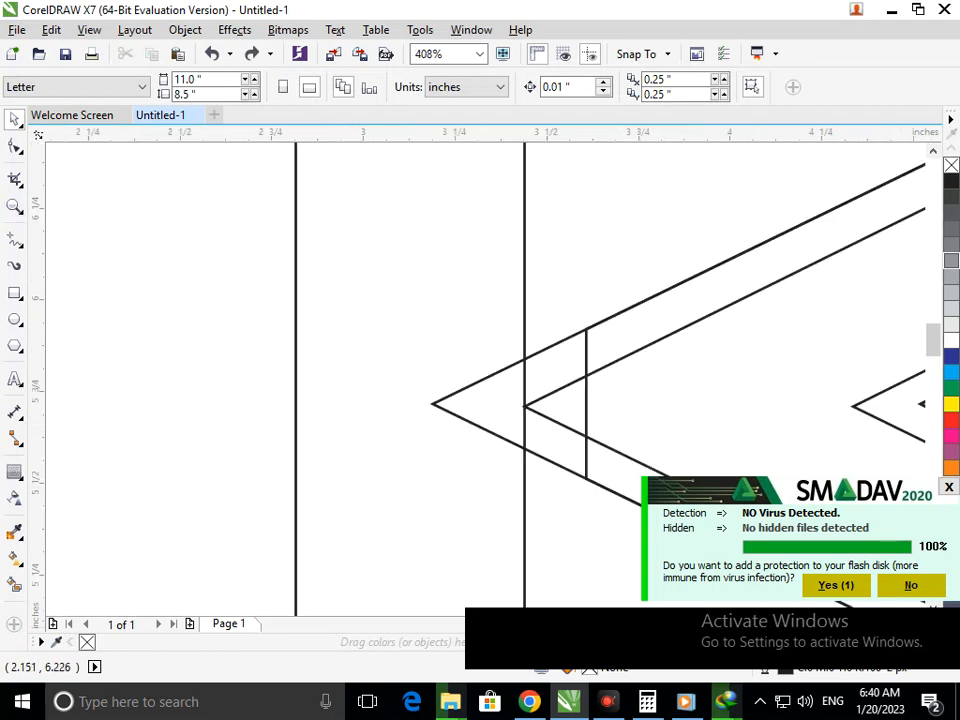
left_click(15, 178)
left_click(60, 220)
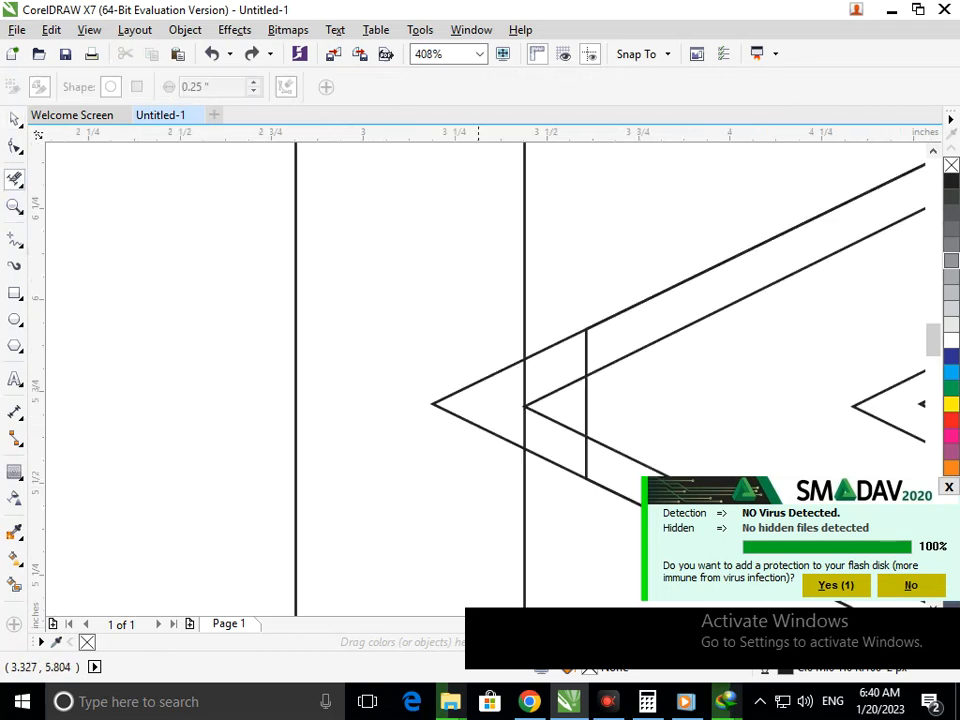
left_click(480, 380)
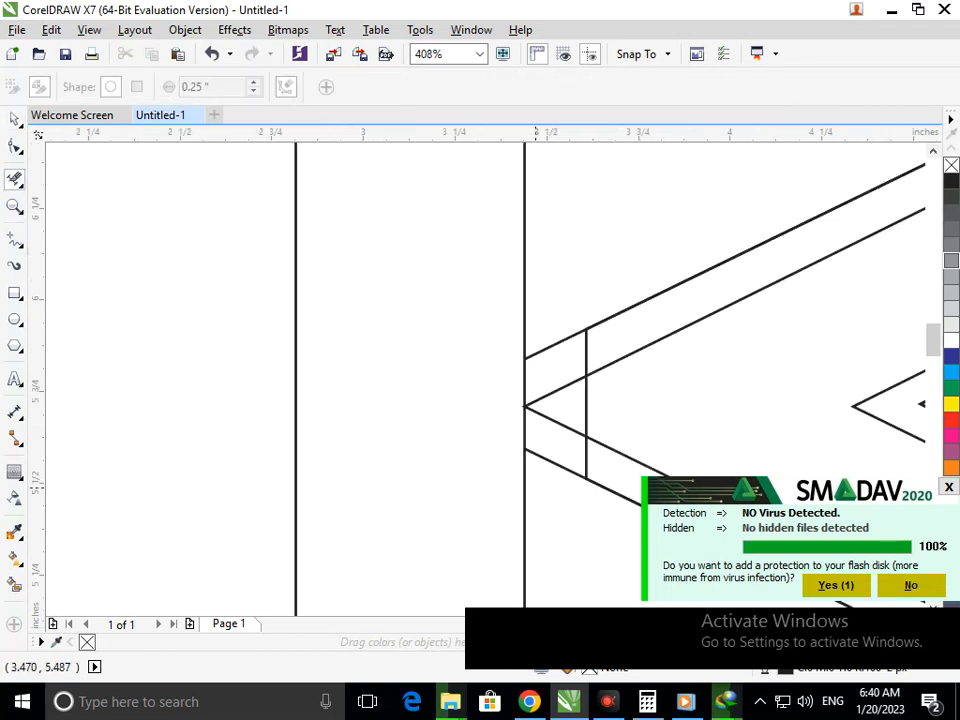
left_click_drag(565, 316, 557, 497)
key("F3")
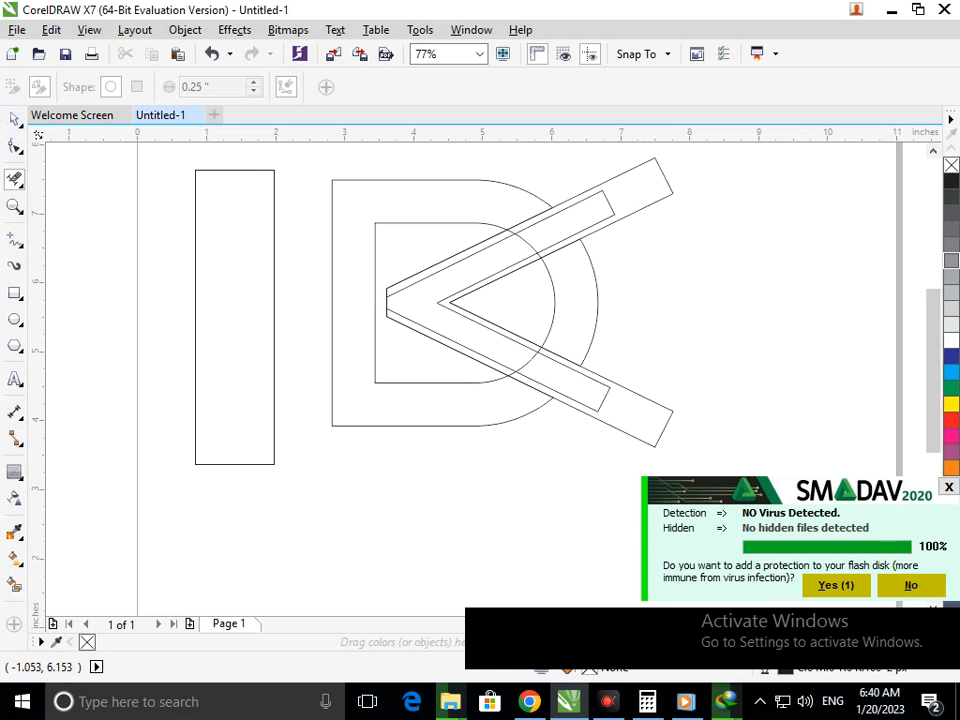
Pull the outer V away from the logo and delete it.
key("space")
left_click(643, 396)
left_click_drag(643, 395, 775, 357)
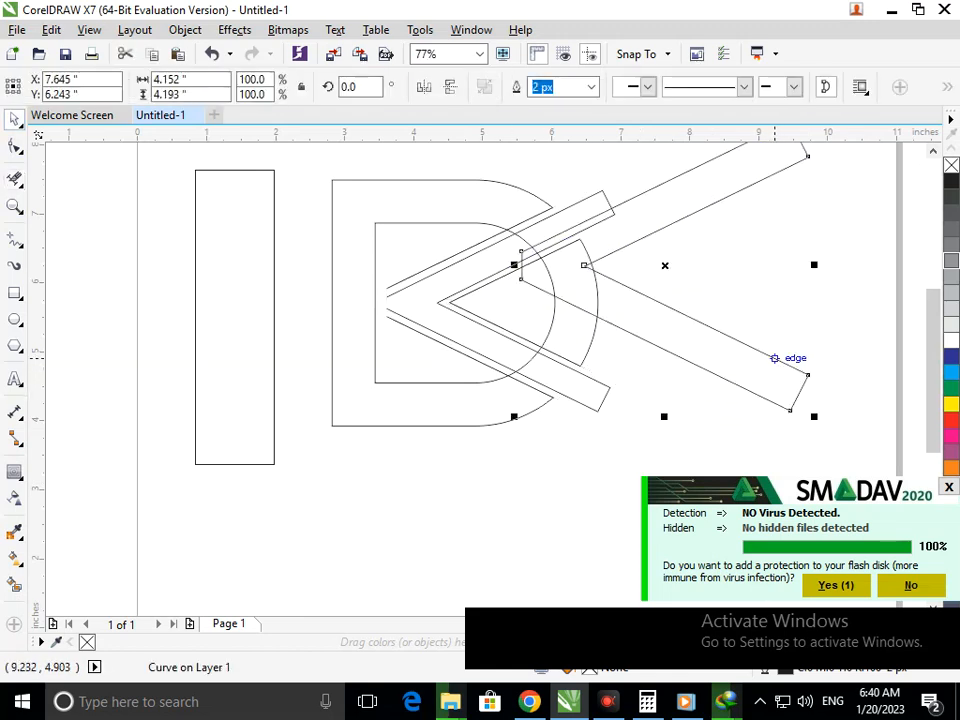
key("Delete")
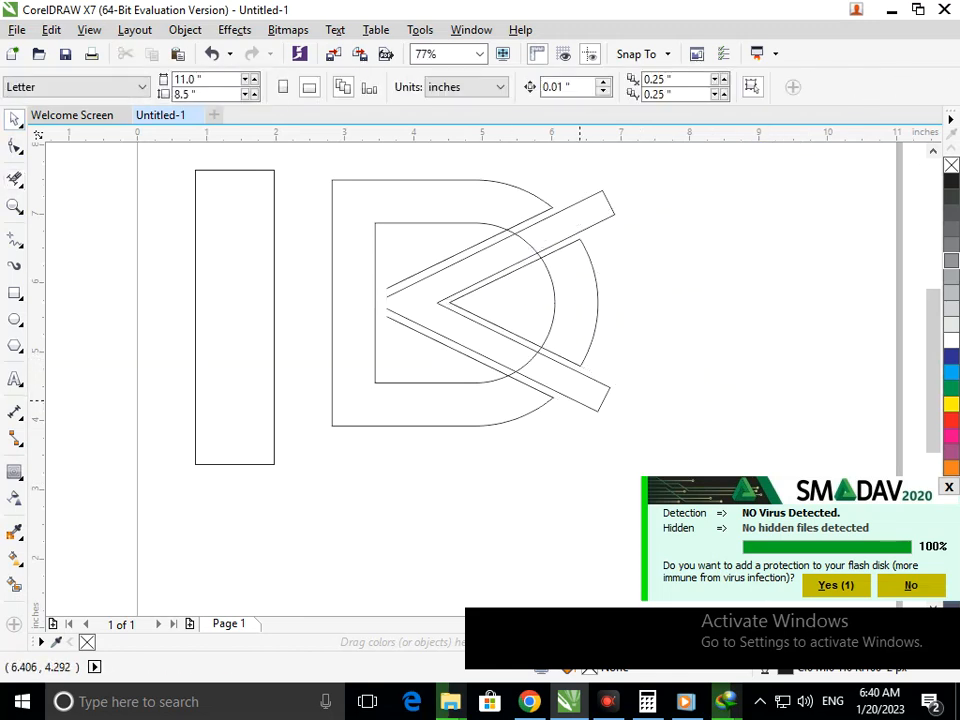
left_click(580, 402)
left_click(373, 411, "shift")
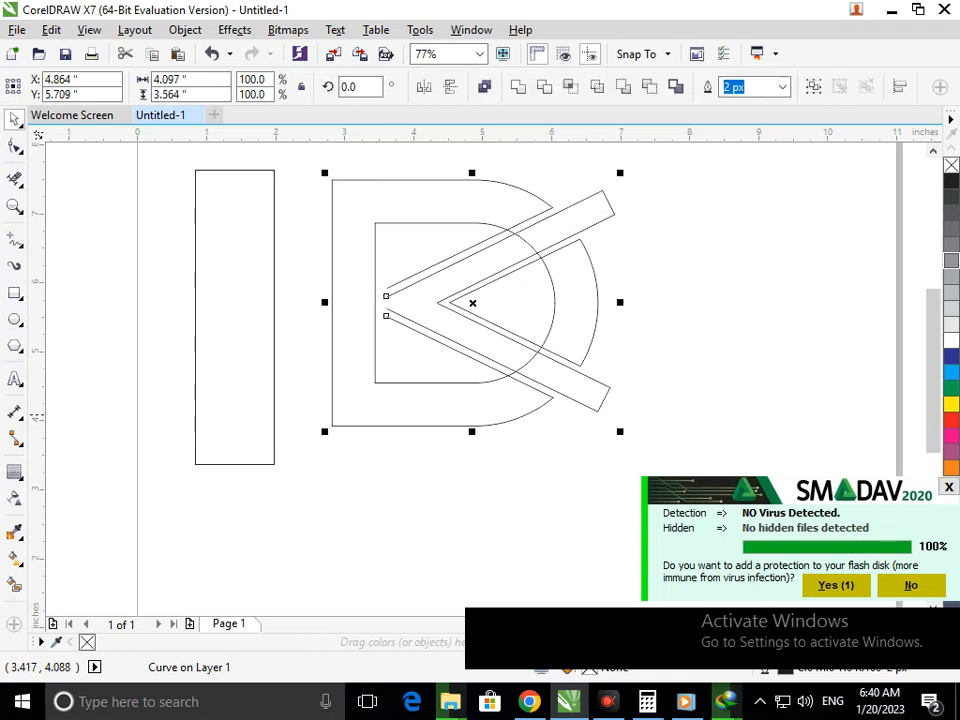
left_click(550, 459)
Scale the remaining V to 91 percent, about 3.01 by 2.92 inches, and centre it within the D's gap at about X 5.06, Y 5.73 inches.
left_click(575, 400)
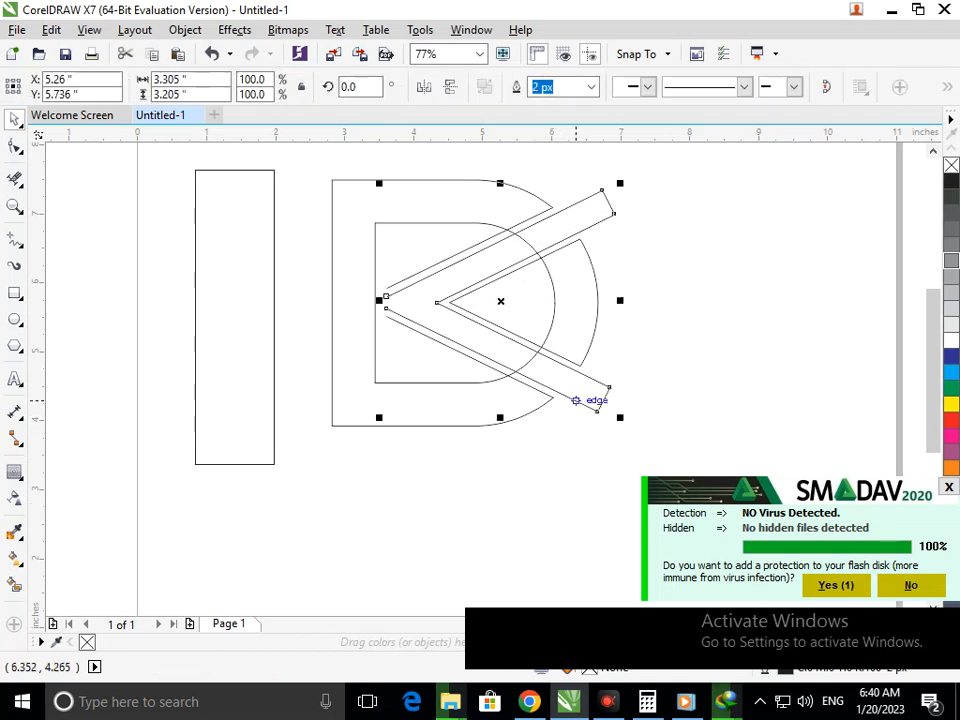
left_click_drag(380, 416, 398, 410)
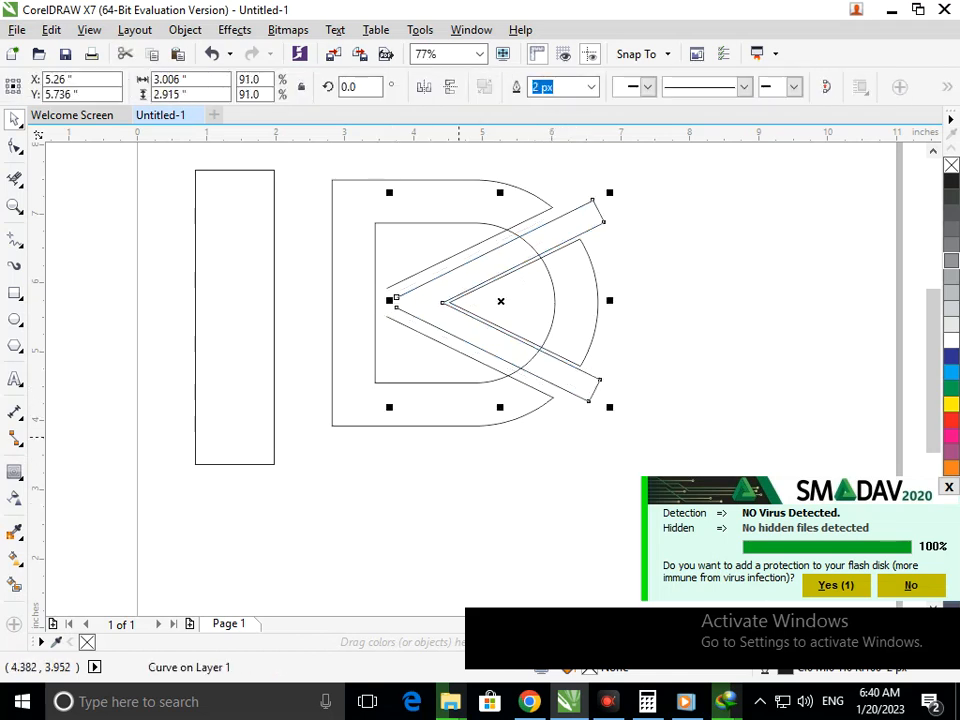
left_click_drag(544, 374, 528, 375)
left_click(536, 490)
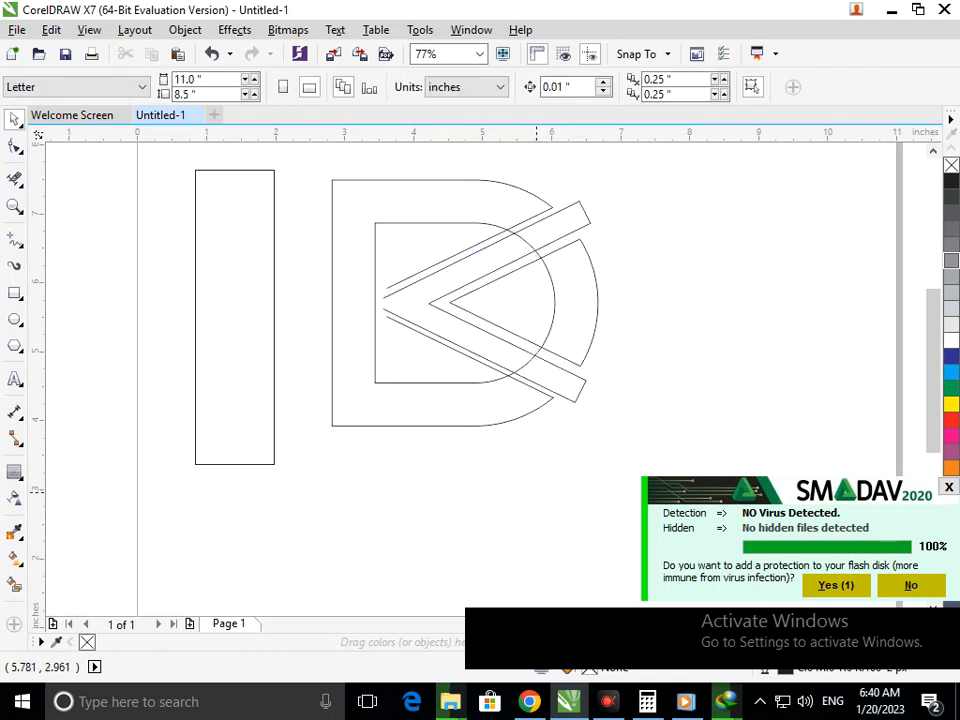
Delete the wedge segments of the D's right-hand piece that lie inside the inner D outline with Virtual Segment Delete.
left_click(565, 388)
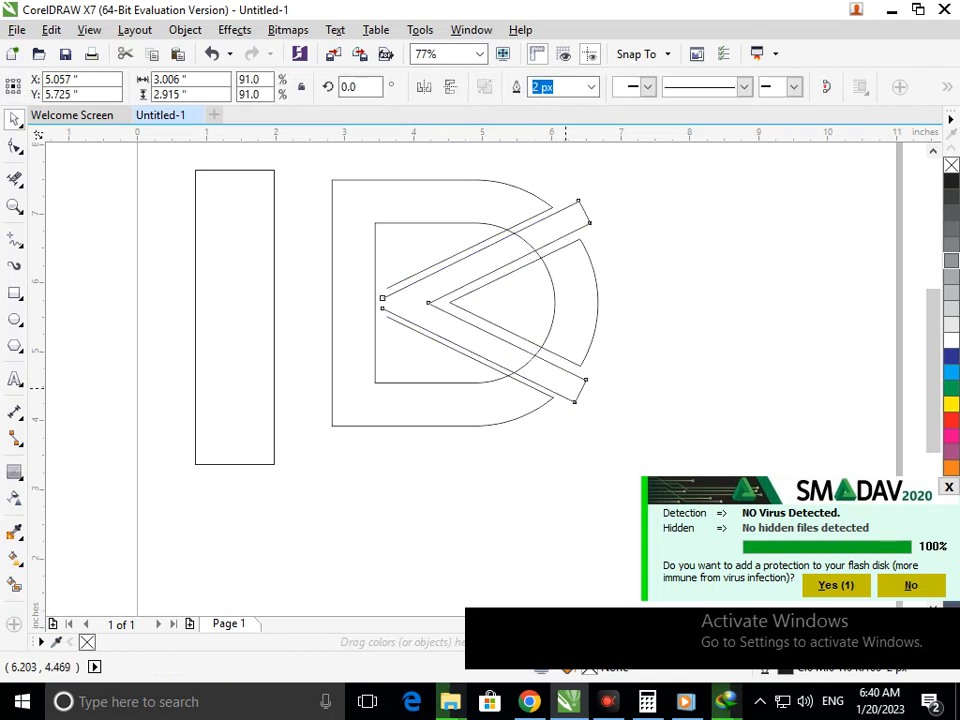
left_click(541, 478)
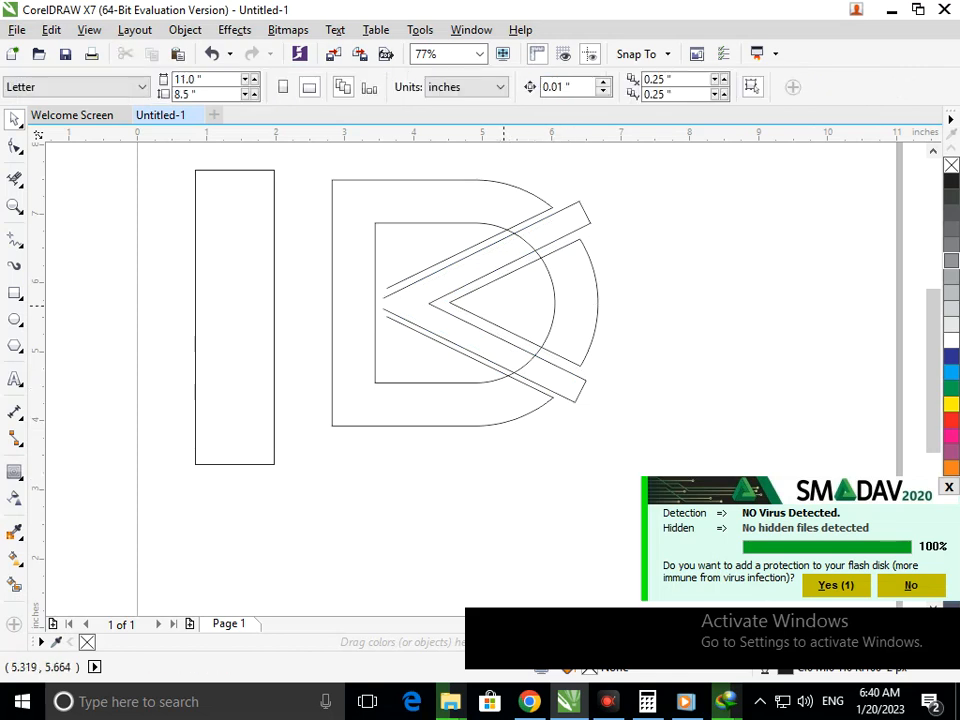
left_click(15, 178)
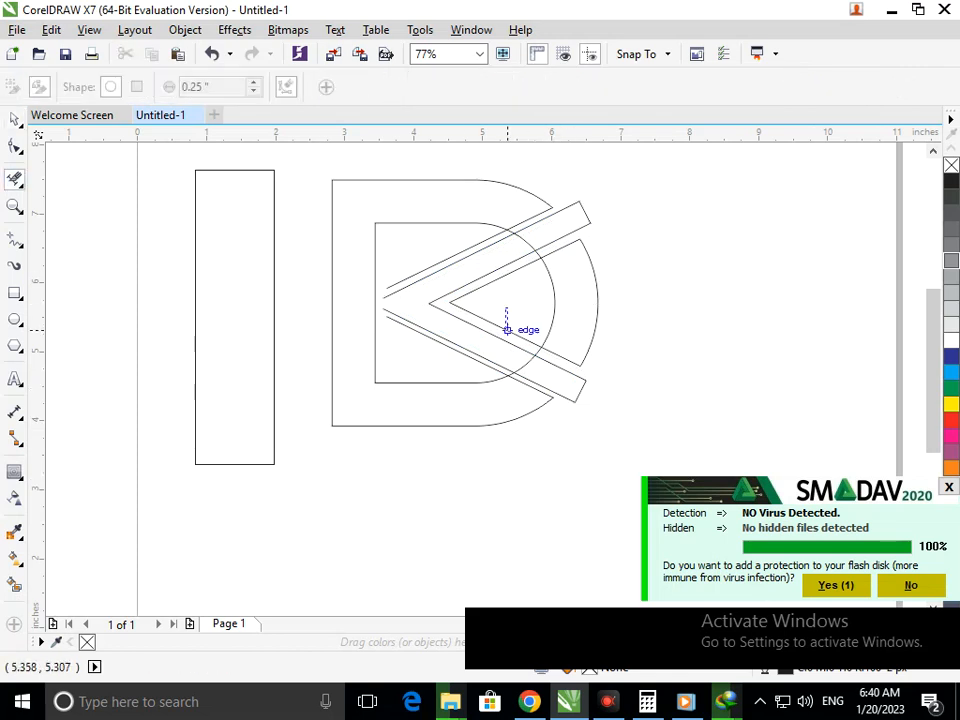
left_click_drag(515, 334, 517, 338)
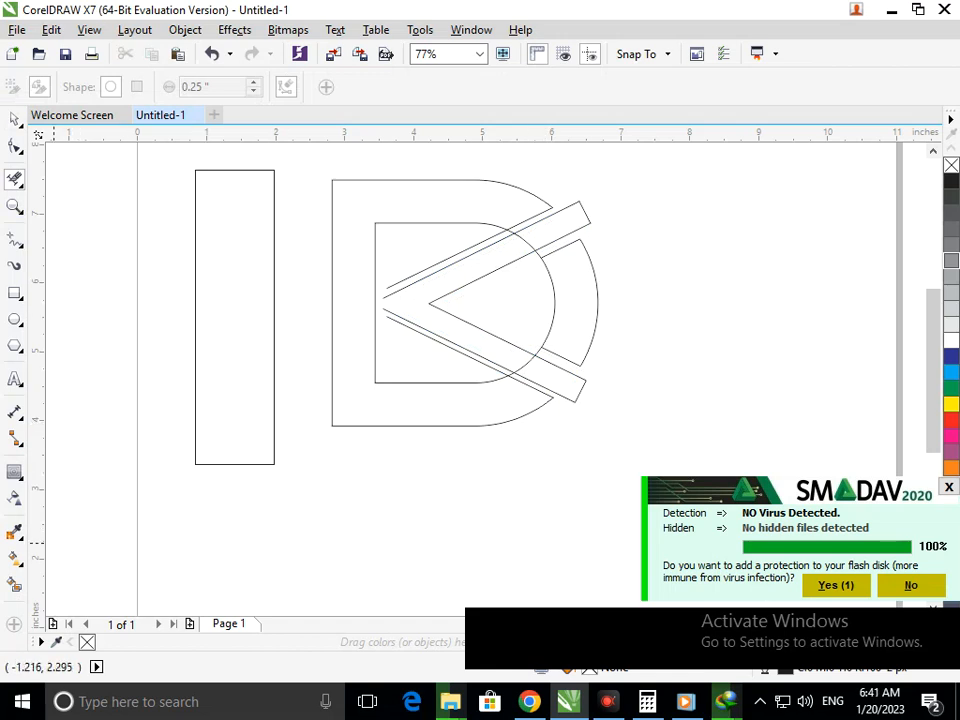
Fill the D's main body and its right-hand arc piece dark green with a 2 px outline using Smart Fill.
left_click(15, 584)
left_click(401, 399)
left_click(582, 318)
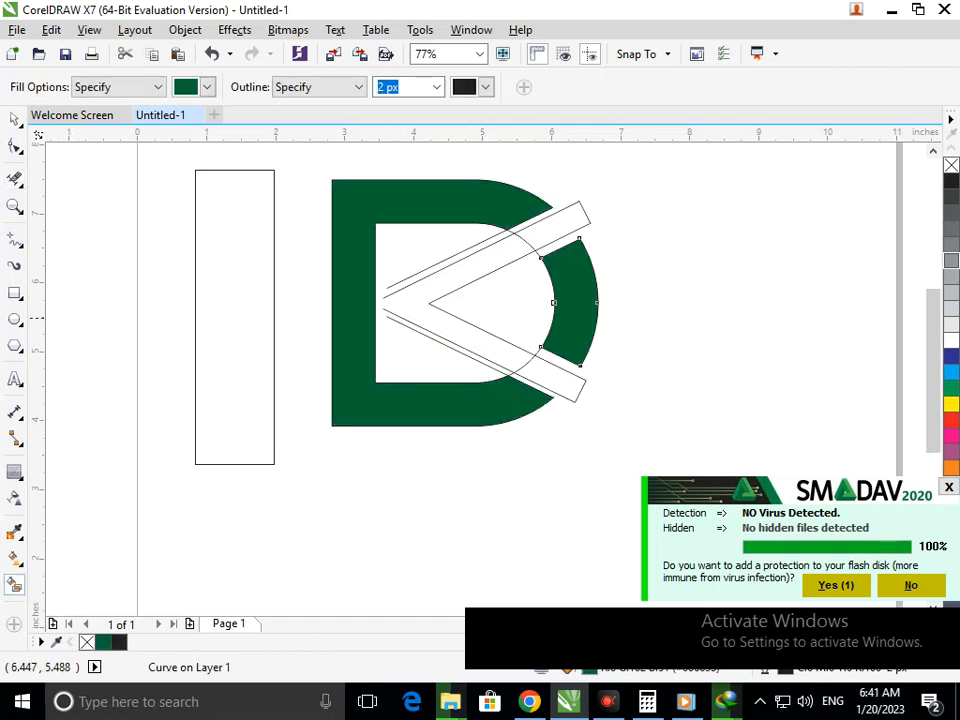
left_click(476, 343)
key("ctrl+z")
Close the V's open tip with a vertical Pen line about 0.15 inches long between its upper and lower ends.
scroll(368, 291, "up", 4)
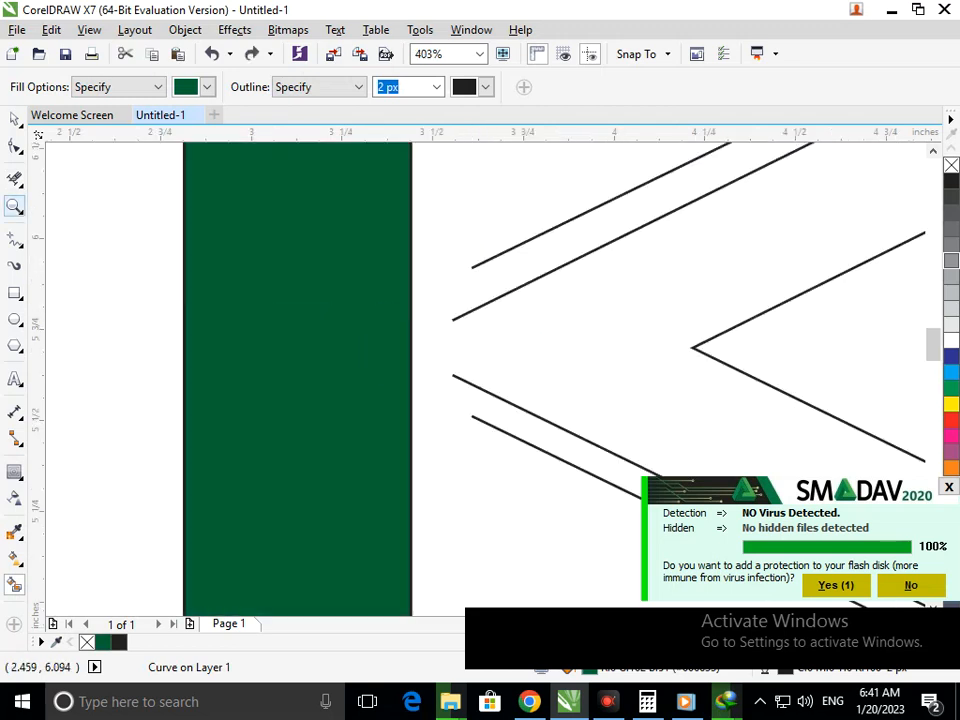
left_click(20, 244)
left_click(70, 300)
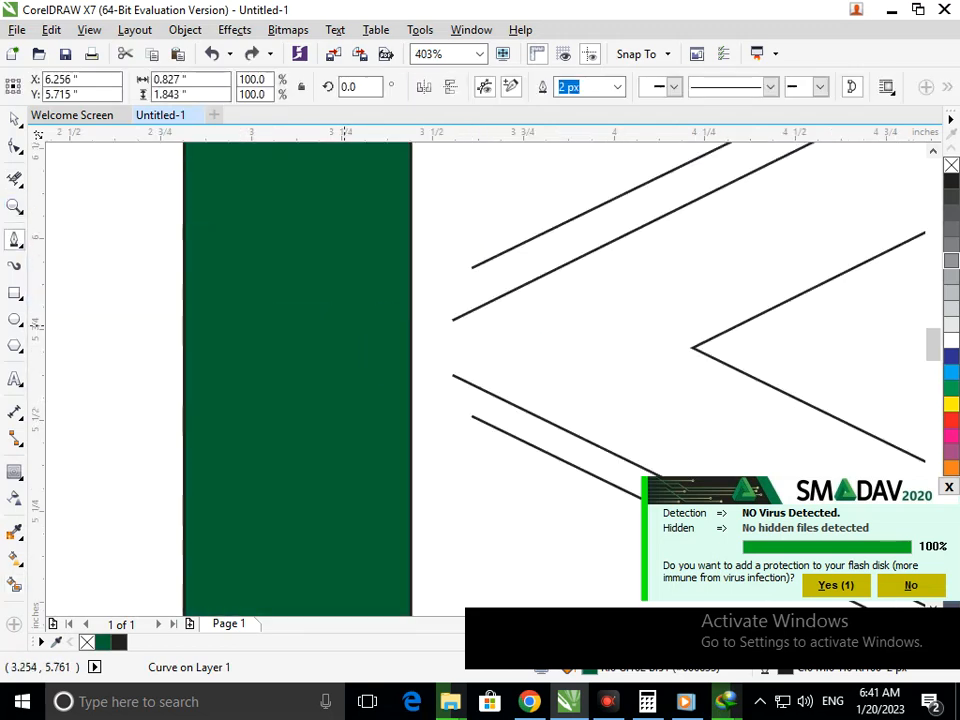
left_click(452, 319)
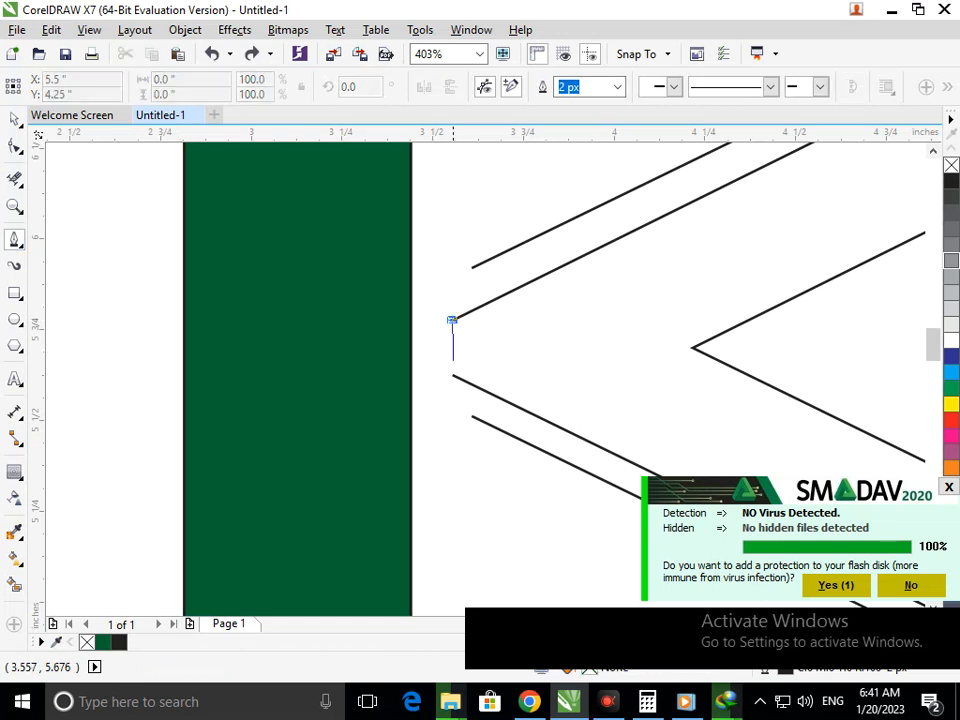
left_click(452, 378)
key("Escape")
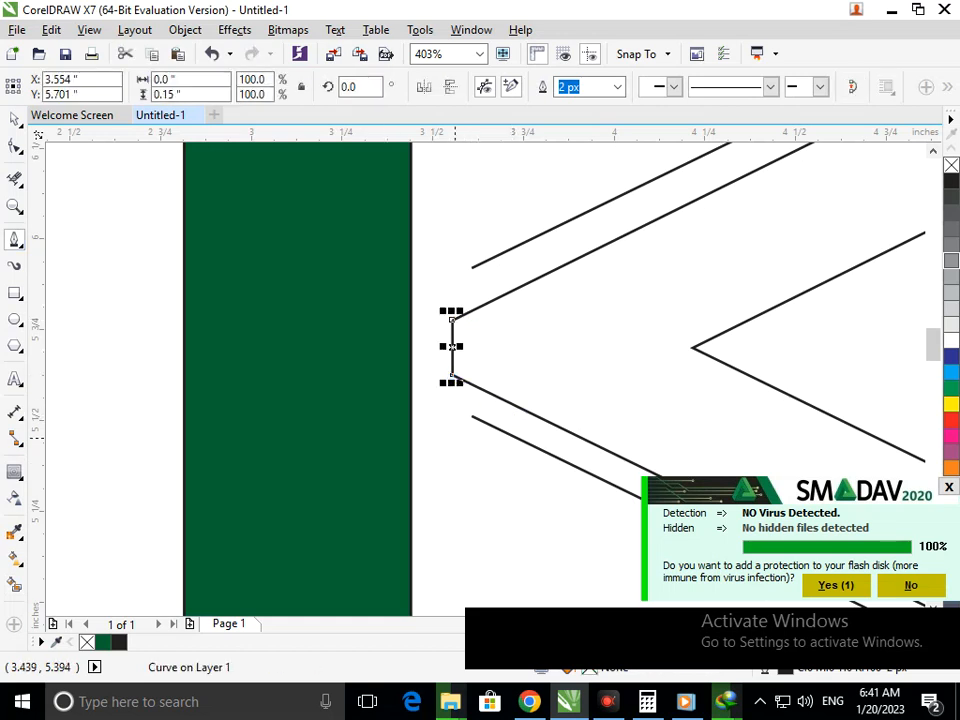
Fill the V's middle section and its two outer arm ends dark green with Smart Fill.
key("F3")
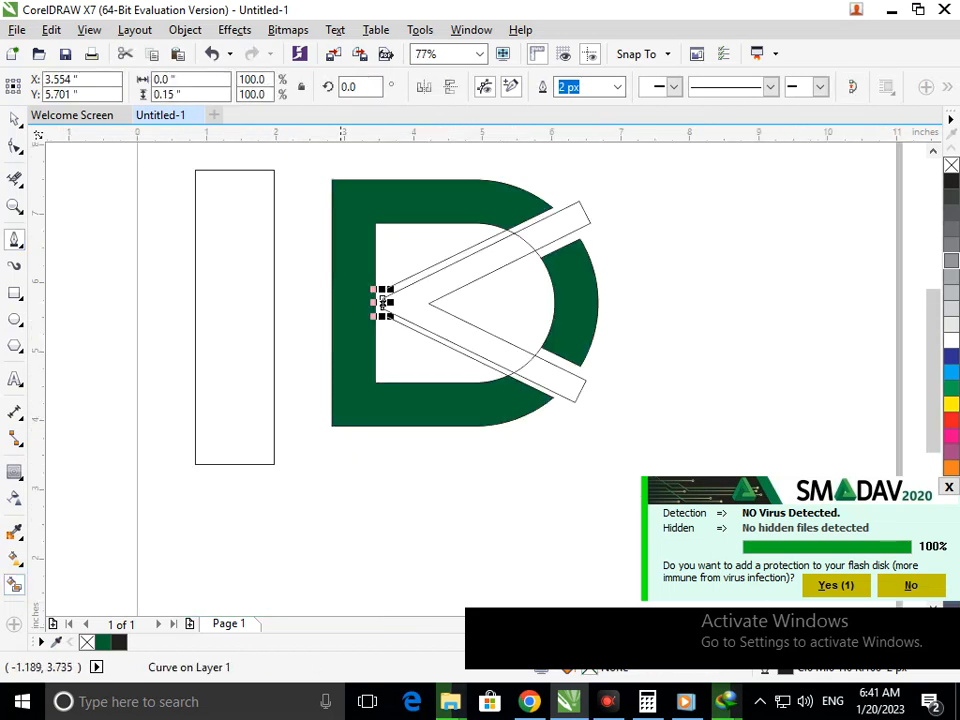
left_click(14, 584)
left_click(457, 329)
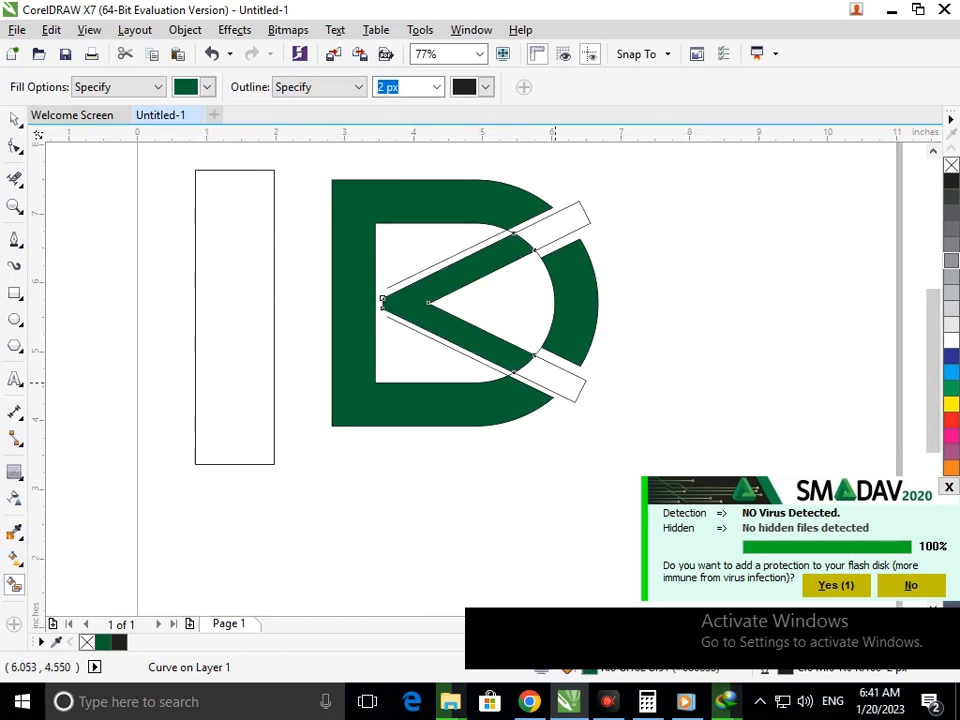
left_click(555, 383)
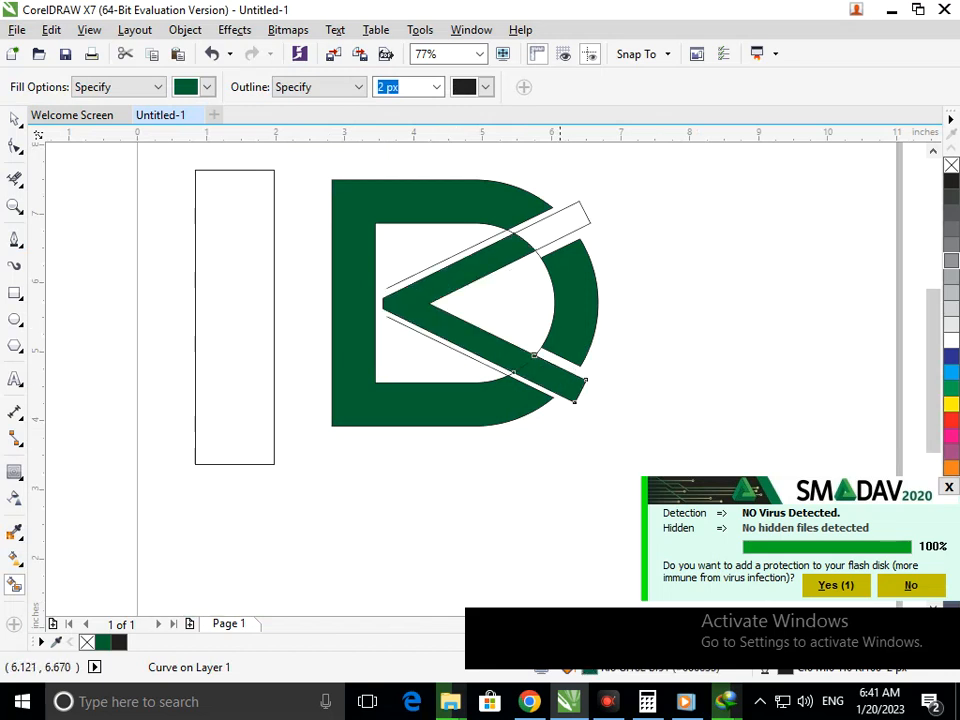
left_click(559, 231)
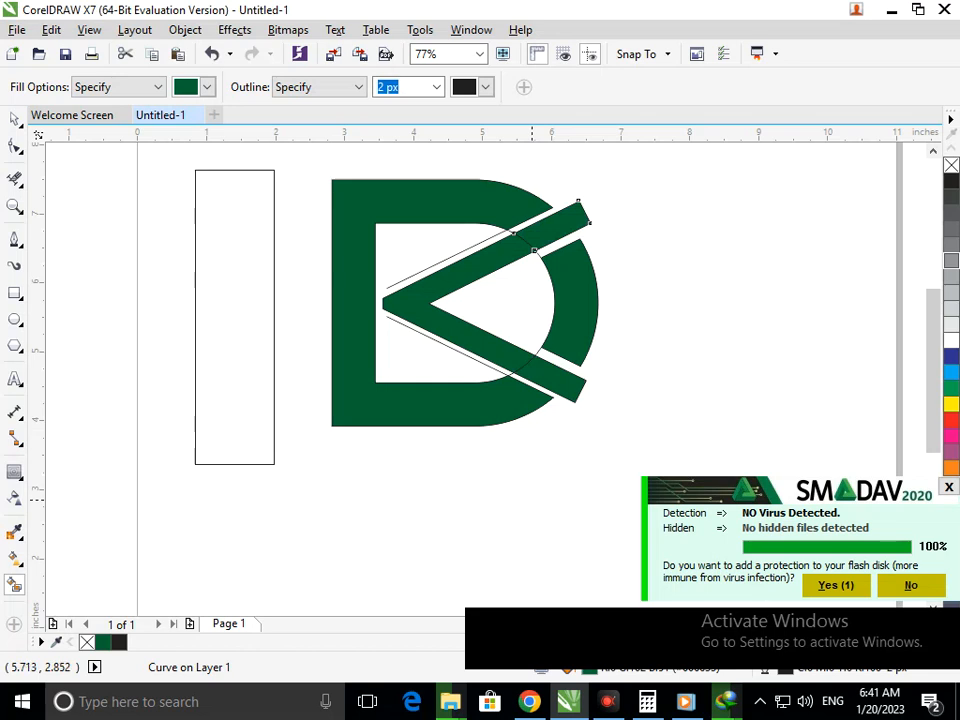
Extend the ends of both V arms well beyond the D's arc by moving their end nodes outward along the arms.
key("F10")
left_click(560, 389)
left_click_drag(575, 401, 641, 436)
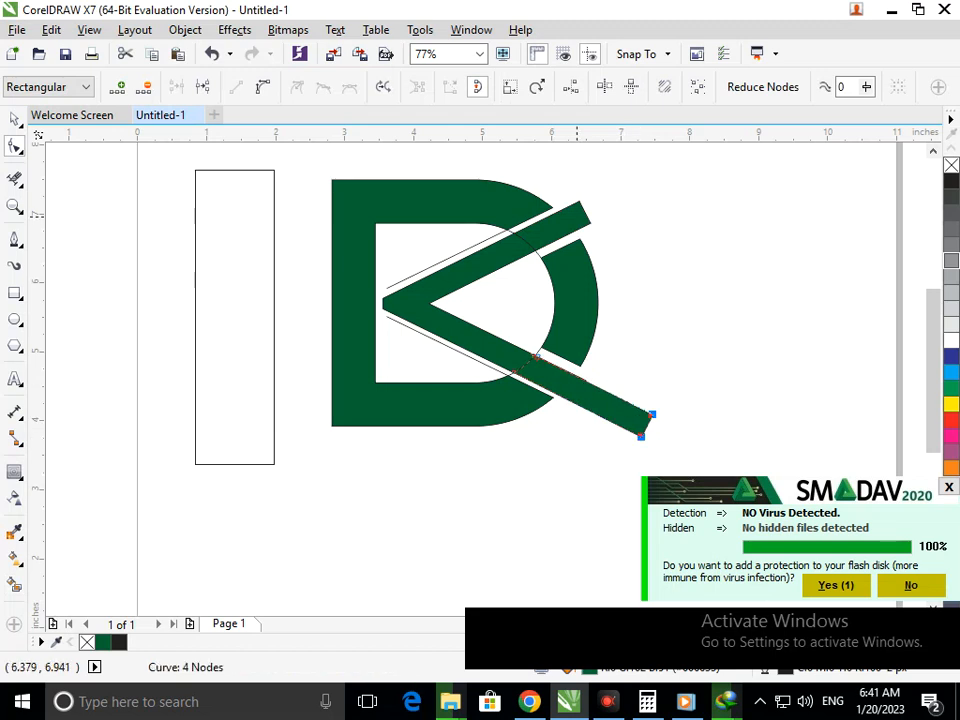
left_click(579, 202)
left_click(578, 200)
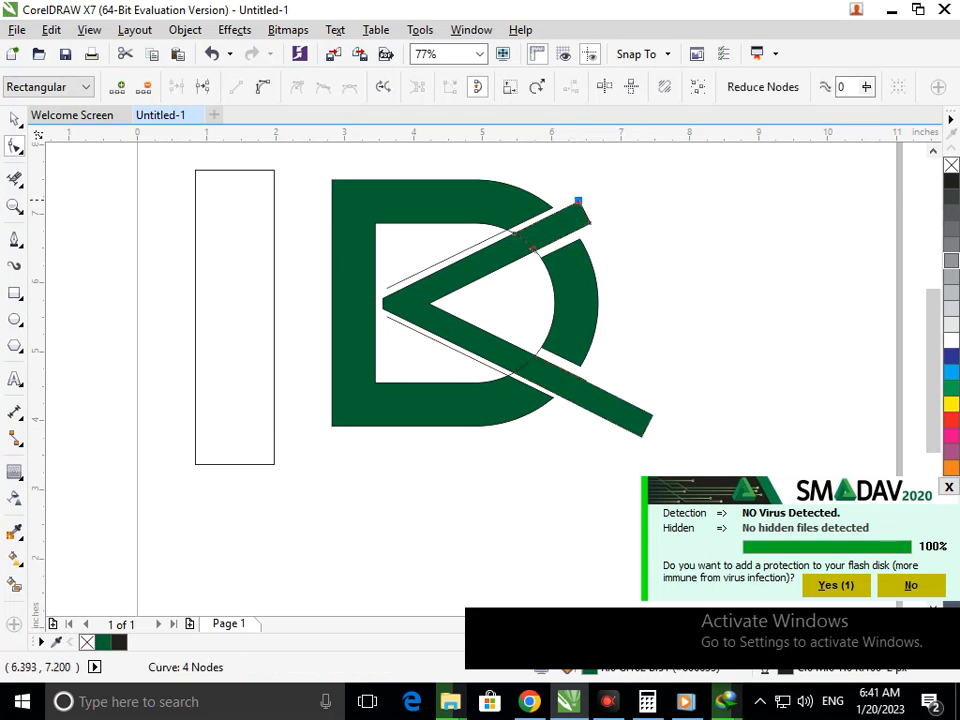
left_click(590, 222)
left_click_drag(589, 222, 680, 179)
left_click_drag(657, 399, 670, 450)
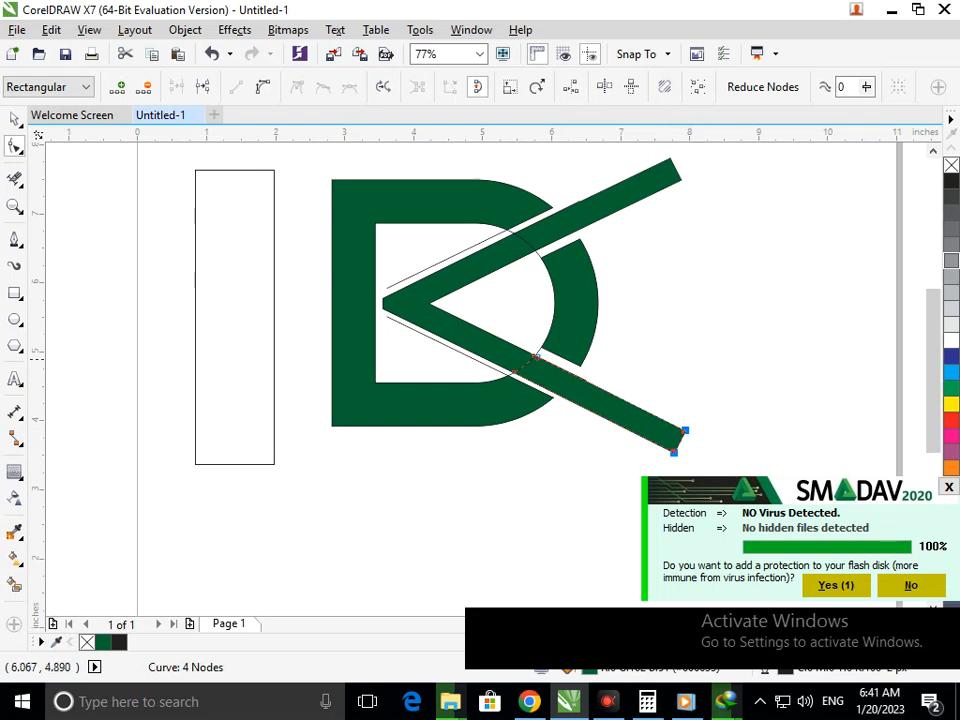
Move the spare rectangle over the tips of both V arms at about X 7.858, Y 5.336 and stretch it to 1.141 by 5.246 inches.
scroll(473, 370, "down", 3)
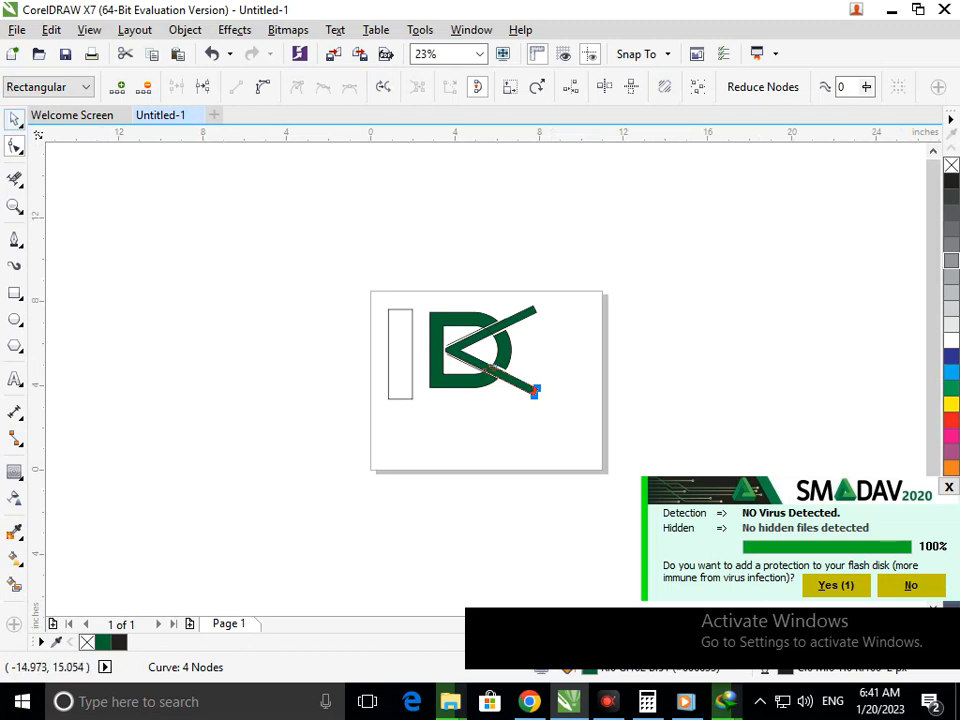
left_click(15, 119)
left_click(315, 358)
left_click_drag(399, 398, 535, 418)
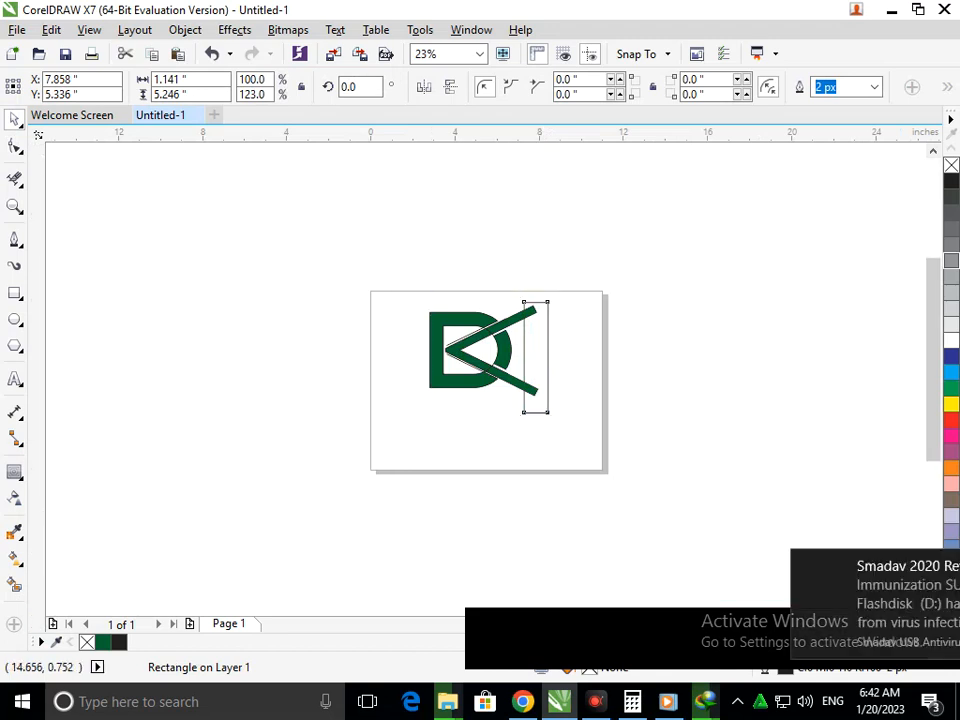
scroll(495, 321, "up", 3)
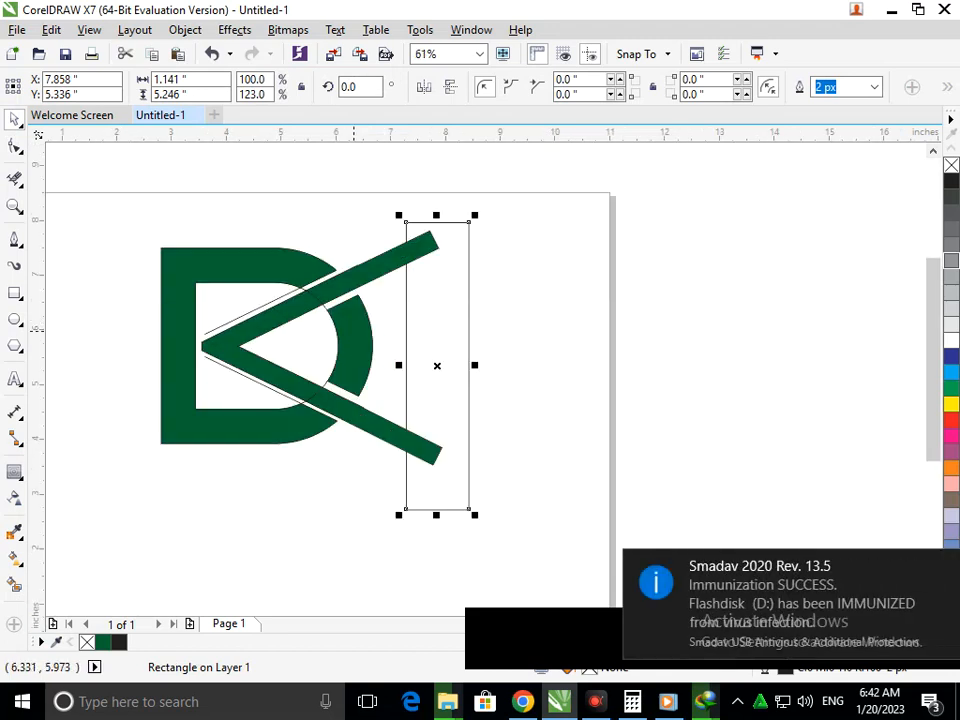
Trim the arm tips inside the rectangle and remove the excess rectangle edges with Virtual Segment Delete, leaving vertical ends.
key("Return")
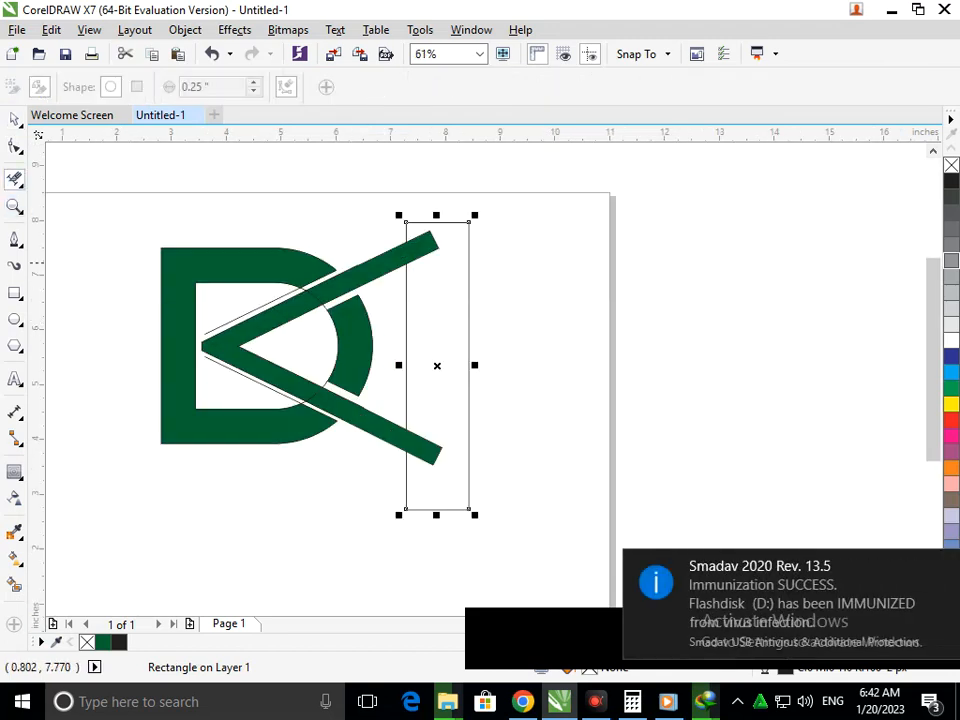
left_click(424, 236)
left_click(432, 445)
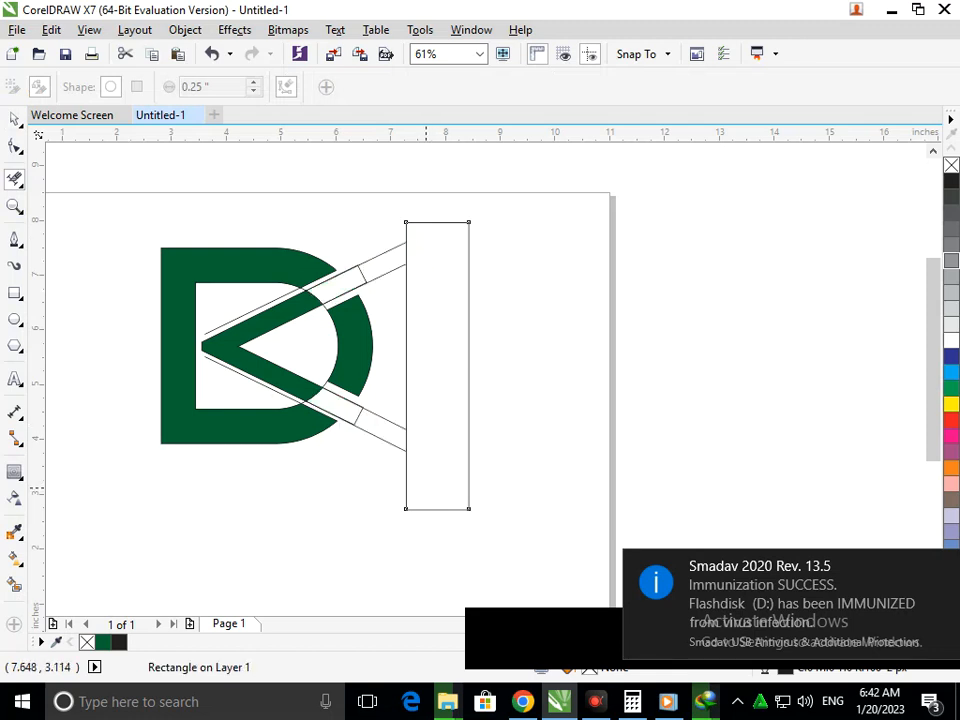
left_click(436, 507)
left_click_drag(385, 343, 444, 349)
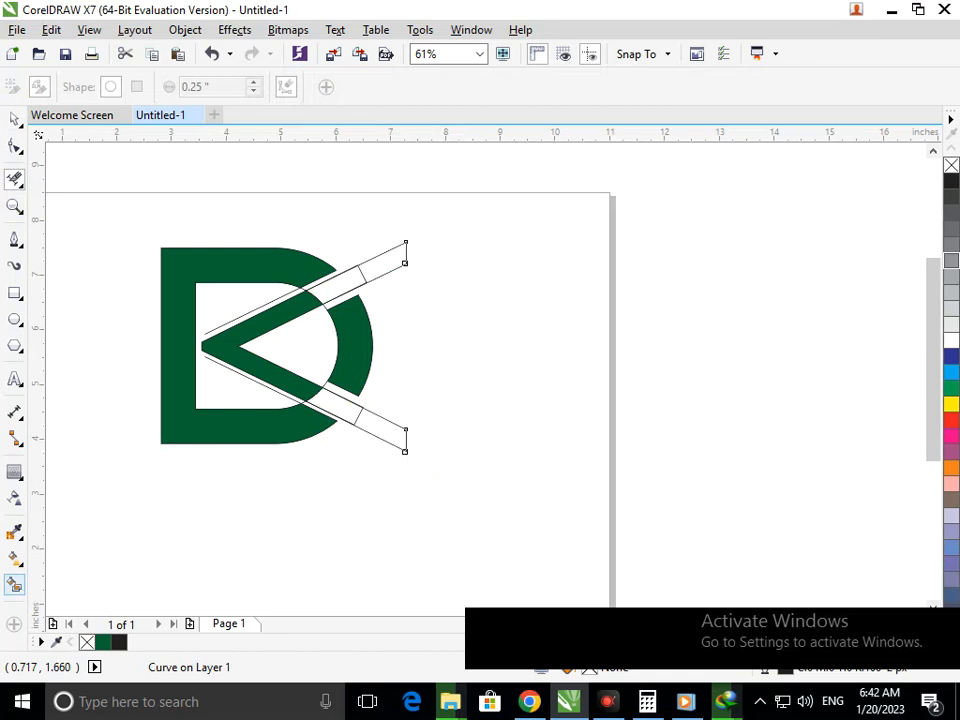
Fill both extended, vertically cut arm ends dark green with Smart Fill.
left_click(14, 585)
left_click(371, 418)
left_click(350, 282)
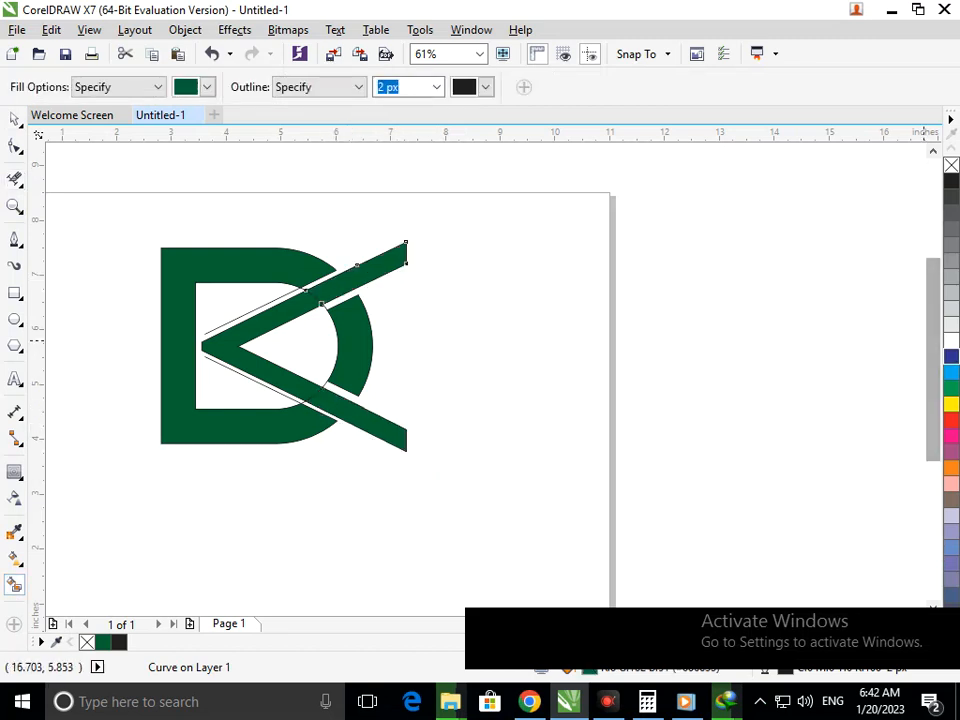
Recolour the upper arm, the lower arm and the V's middle section blue.
left_click(951, 356)
left_click(371, 420)
left_click(951, 356)
left_click(316, 390)
left_click(951, 356)
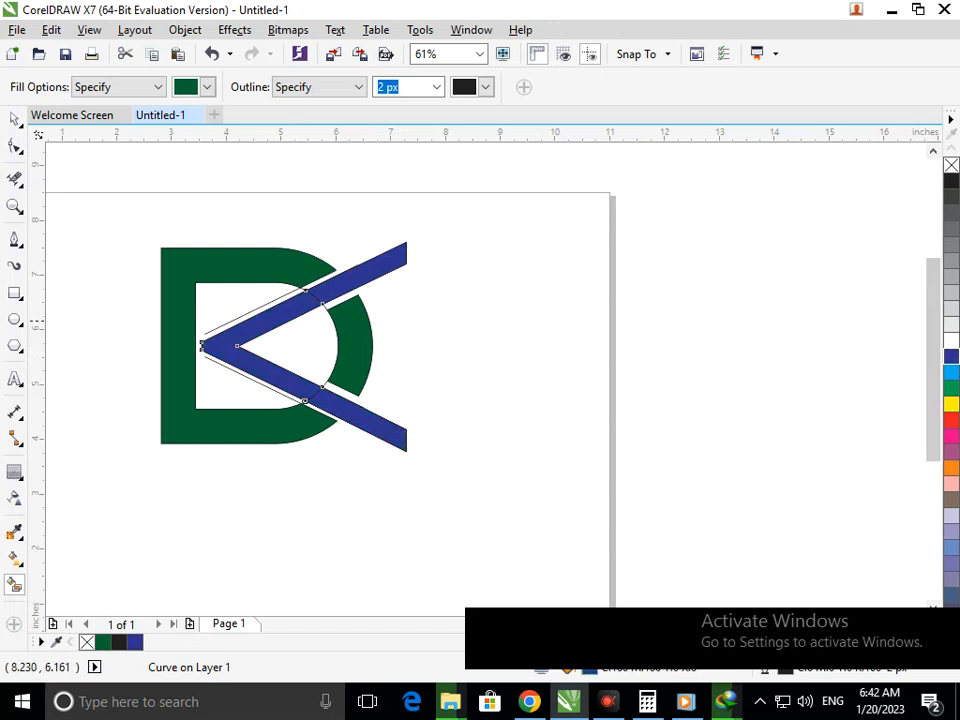
Delete the leftover construction outlines of the D and the stray lines around the V.
left_click(14, 119)
left_click(94, 189)
key("F2")
left_click_drag(152, 264, 358, 337)
left_click_drag(464, 421, 355, 412)
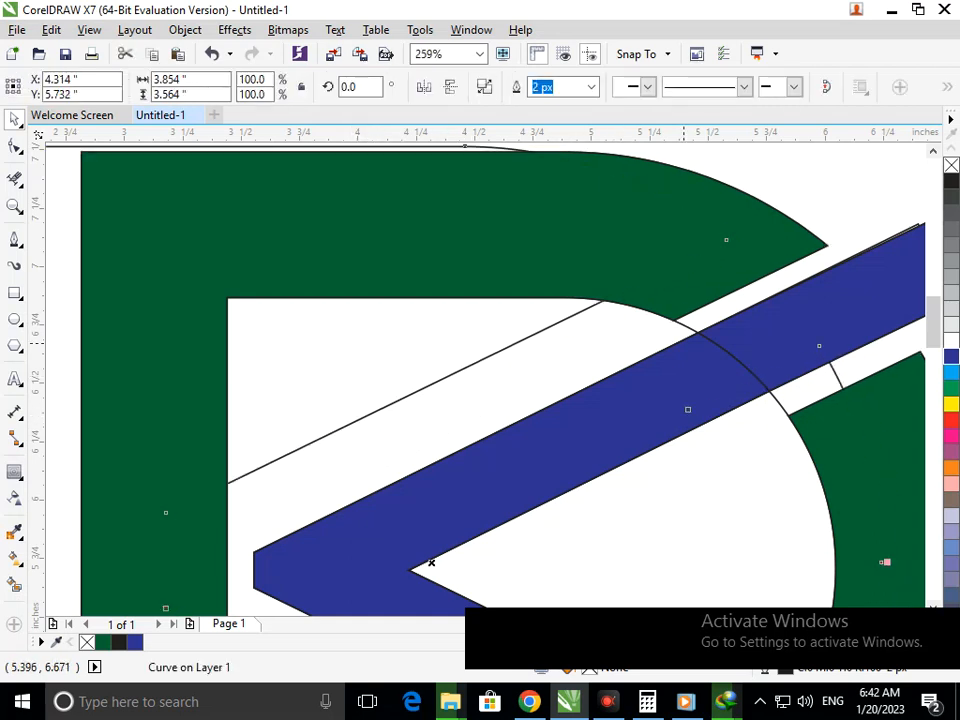
key("Delete")
left_click_drag(680, 325, 541, 351)
key("Delete")
left_click_drag(382, 349, 550, 437)
key("F3")
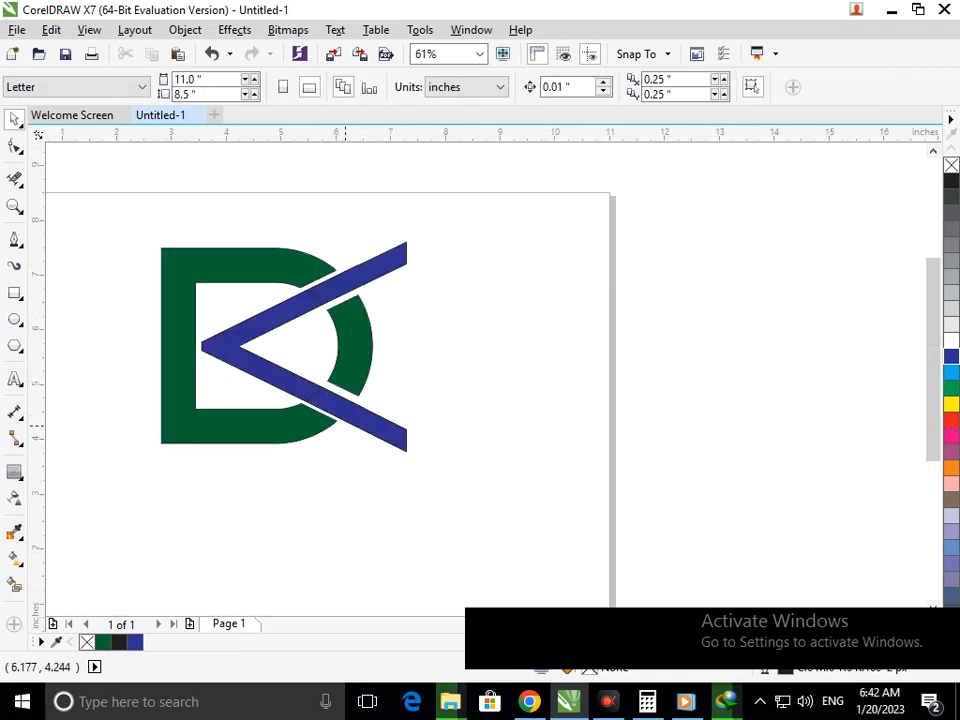
Weld the V's middle section with its blue lower arm into one shape.
left_click_drag(383, 441, 384, 442)
left_click_drag(531, 390, 428, 386)
key("ctrl+z")
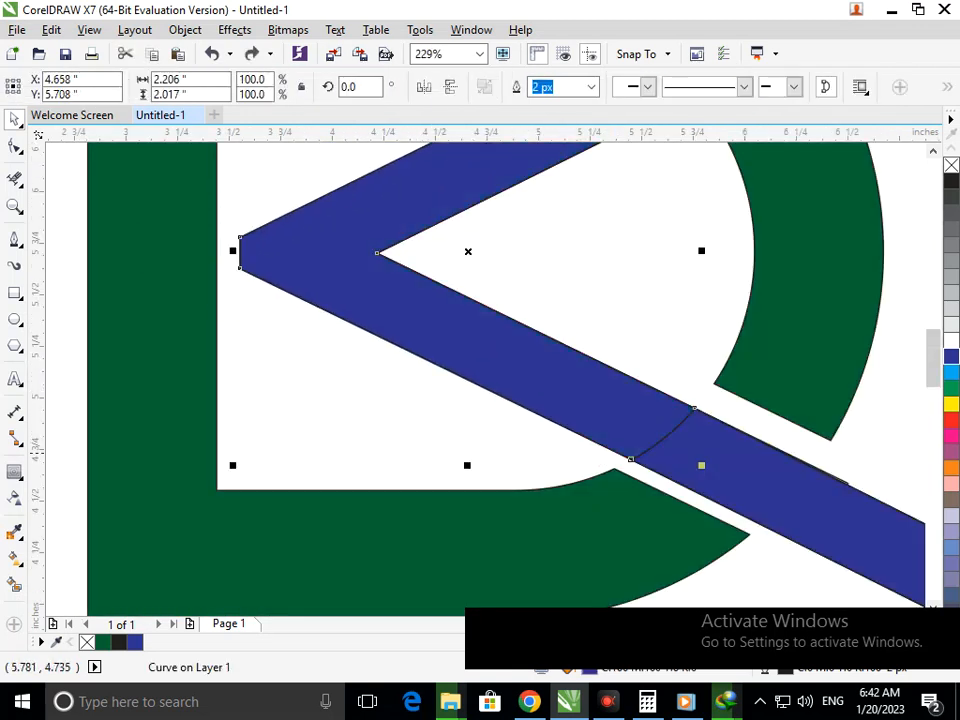
left_click(735, 482)
left_click(518, 87)
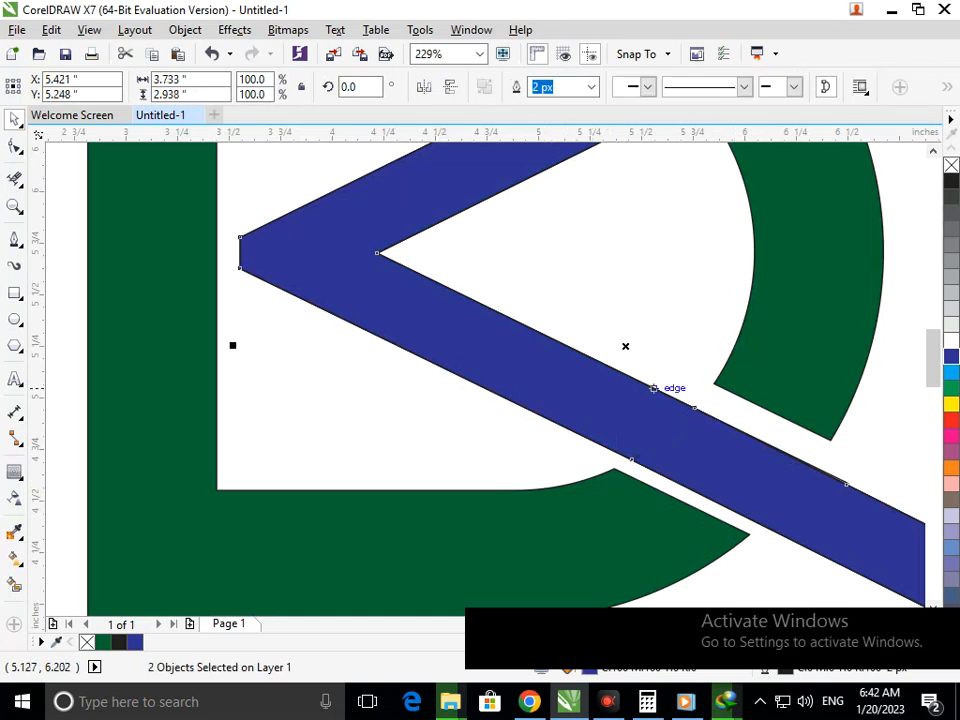
Weld the blue upper arm to the rest of the V.
key("F3")
key("F2")
left_click_drag(238, 260, 480, 382)
left_click_drag(296, 335, 239, 356)
key("ctrl+z")
left_click(409, 258, "shift")
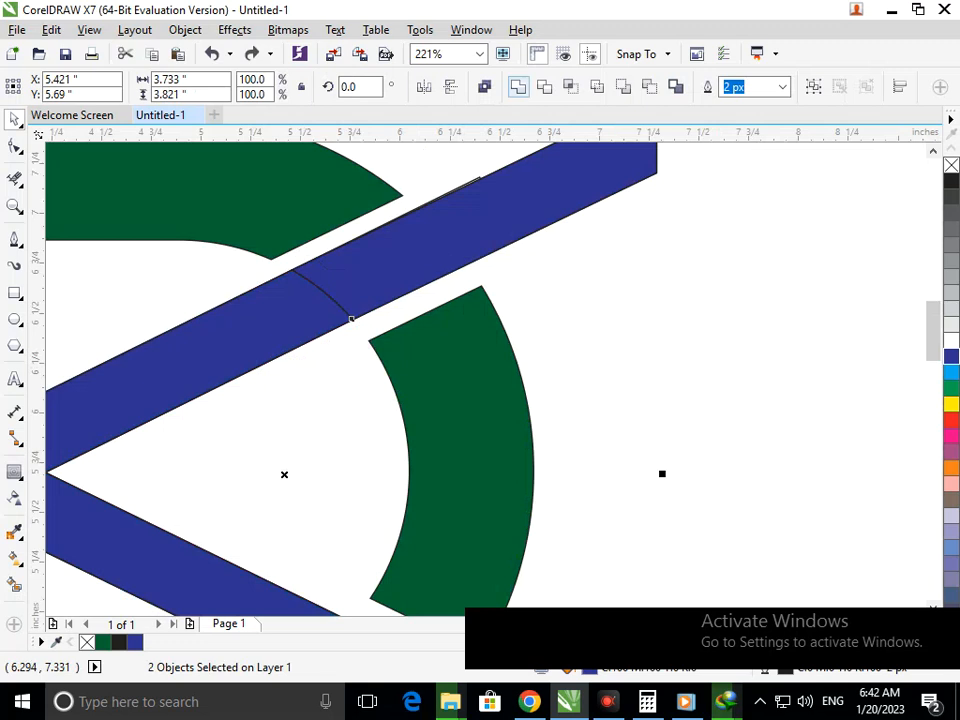
left_click(518, 87)
key("Escape")
key("F3")
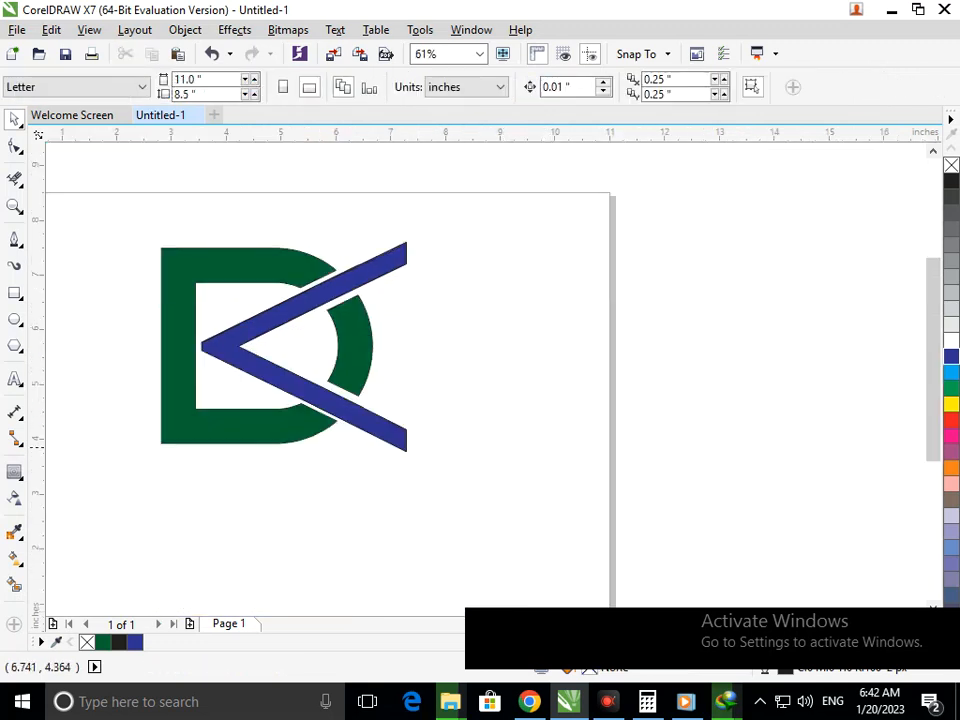
Nudge the welded blue V 0.12 inches to the right and 0.02 inches up, to X 5.541, Y 5.71 inches.
left_click_drag(287, 388, 310, 392)
key("ctrl+z")
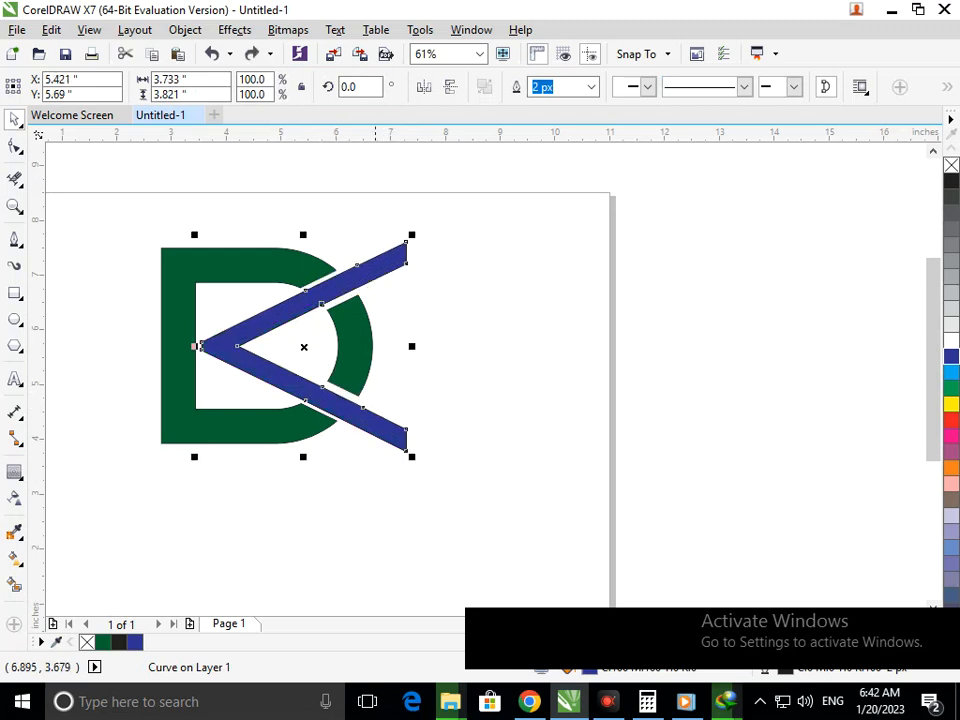
key("ctrl+shift+z")
key("ctrl+z")
key("ctrl+shift+z")
key("Right")
key("Up")
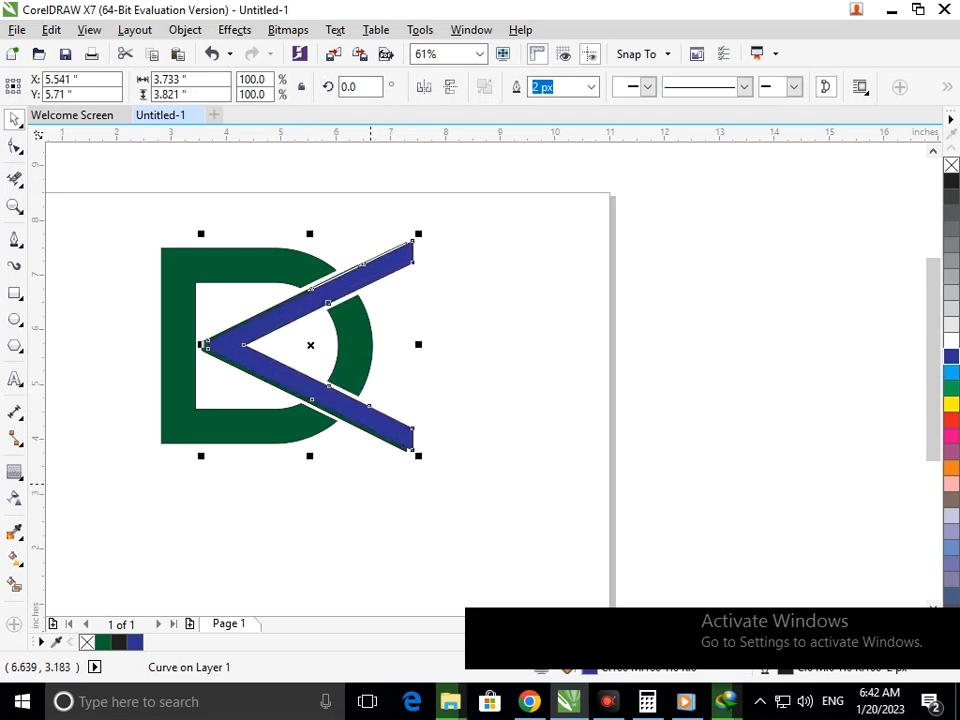
key("Escape")
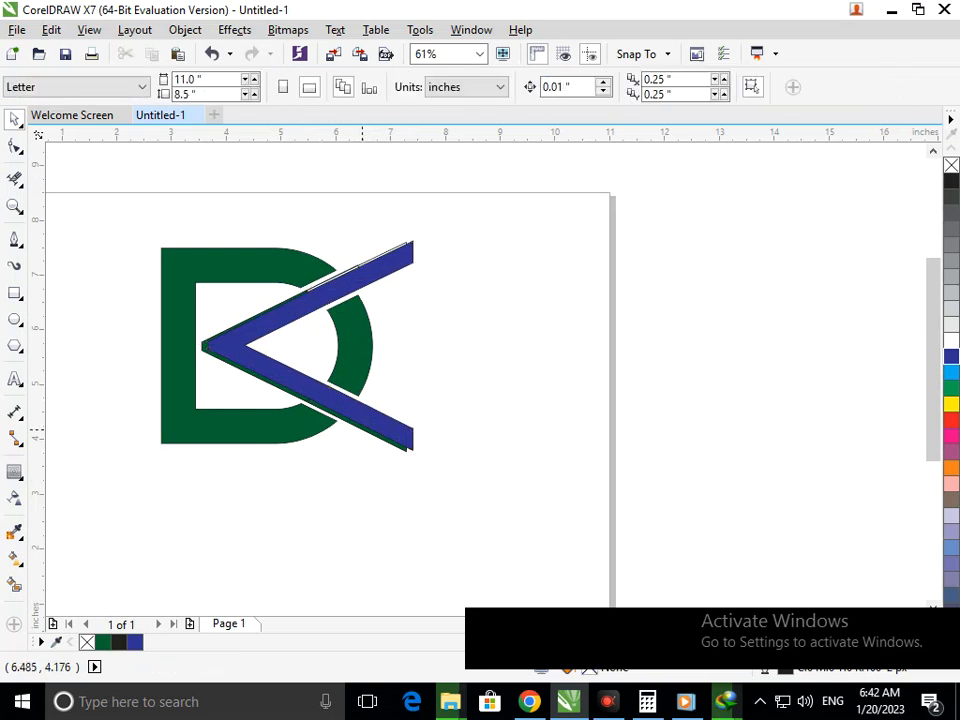
Delete the green duplicate pieces and the leftover outline lying behind the blue V's lower arm.
left_click(362, 430)
key("Delete")
left_click(318, 405)
key("Delete")
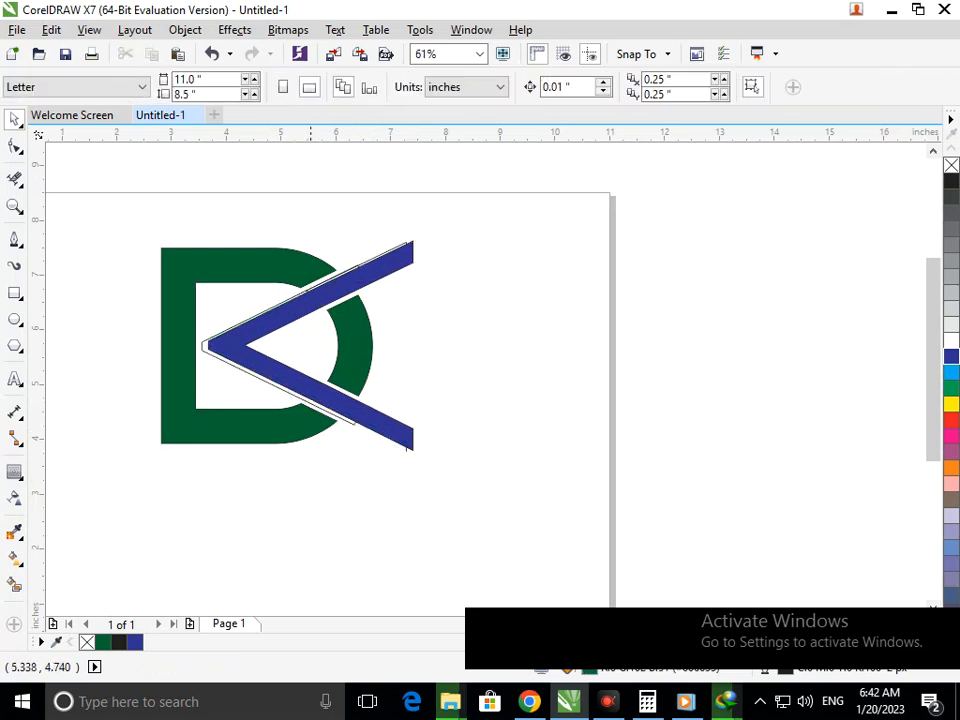
left_click(319, 405)
key("Delete")
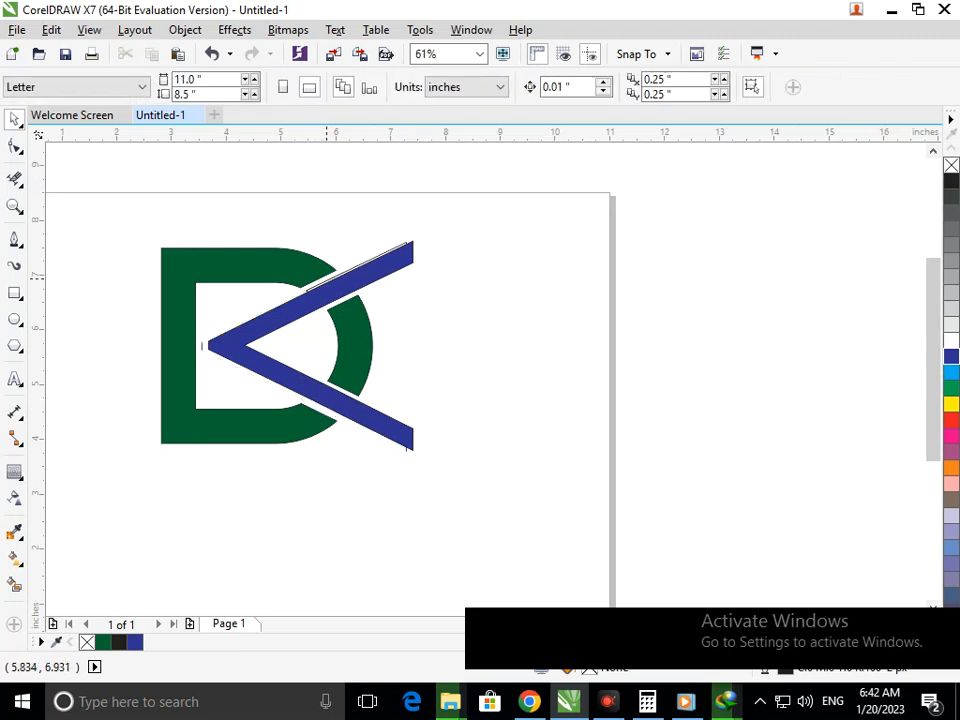
Delete the stray outline beside the V's upper arm, and recolour the D's pieces red and the V black.
scroll(345, 272, "up", 3)
key("Delete")
scroll(386, 380, "down", 3)
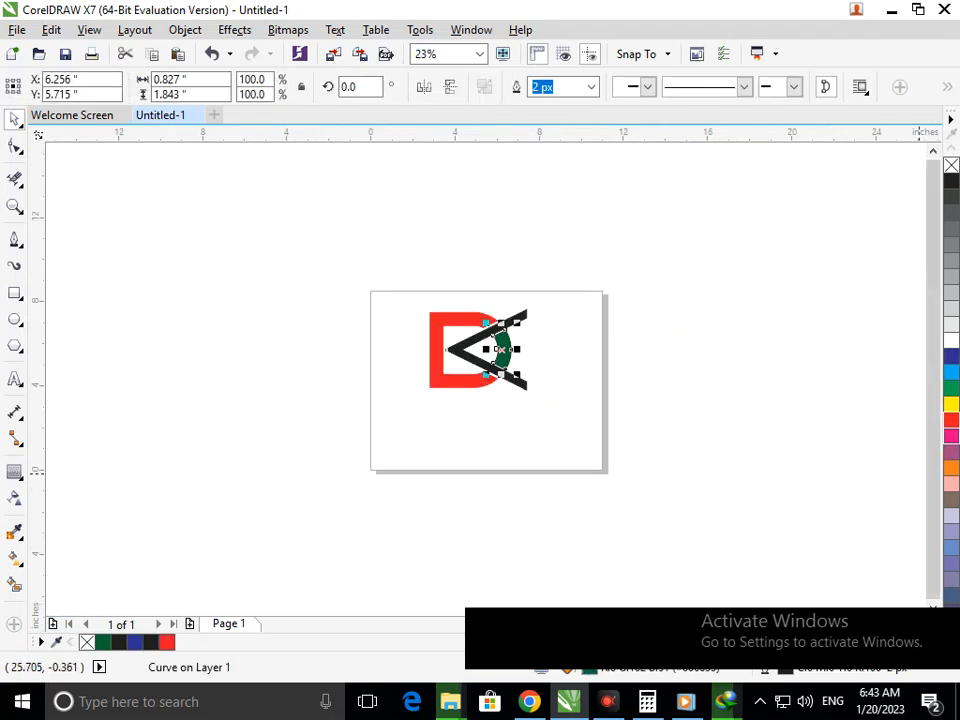
key("Delete")
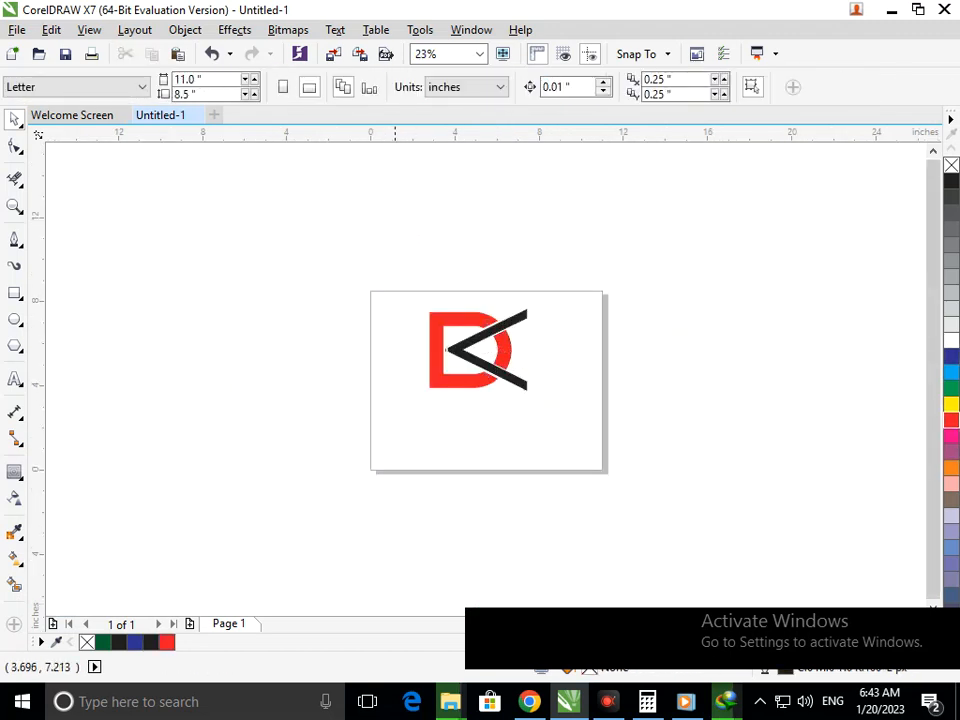
Draw a tall rectangle about 1 by 4.8 inches across the tips of both black V arms.
left_click_drag(383, 270, 577, 425)
left_click(564, 464)
left_click(357, 492)
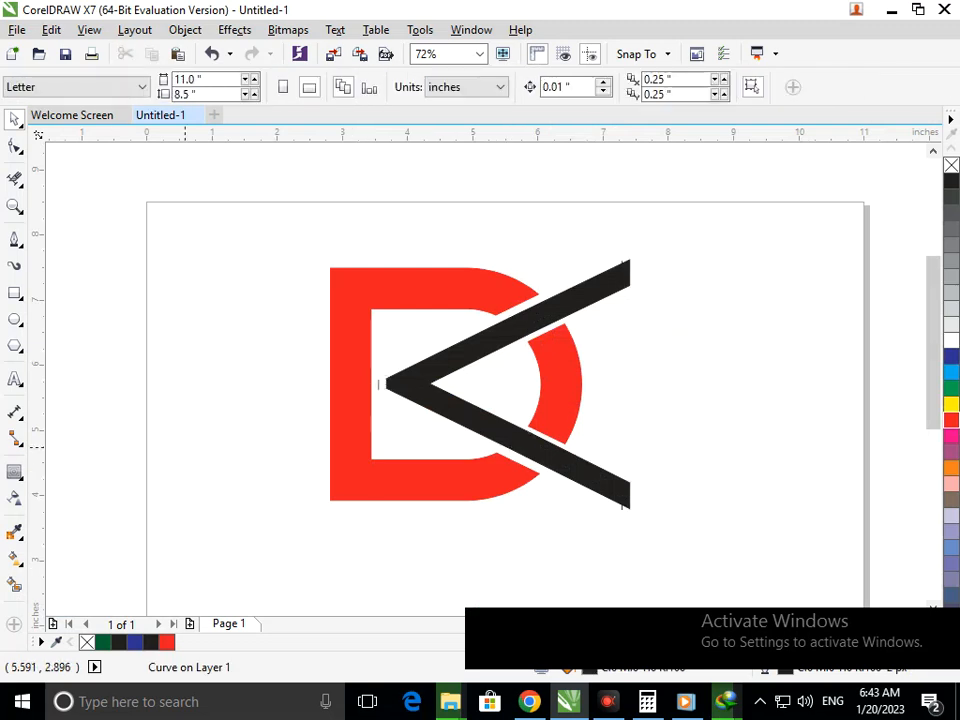
left_click_drag(610, 228, 676, 542)
Trim the arm tips, stray segments and excess rectangle edges with Virtual Segment Delete, keeping the vertical end lines.
key("x")
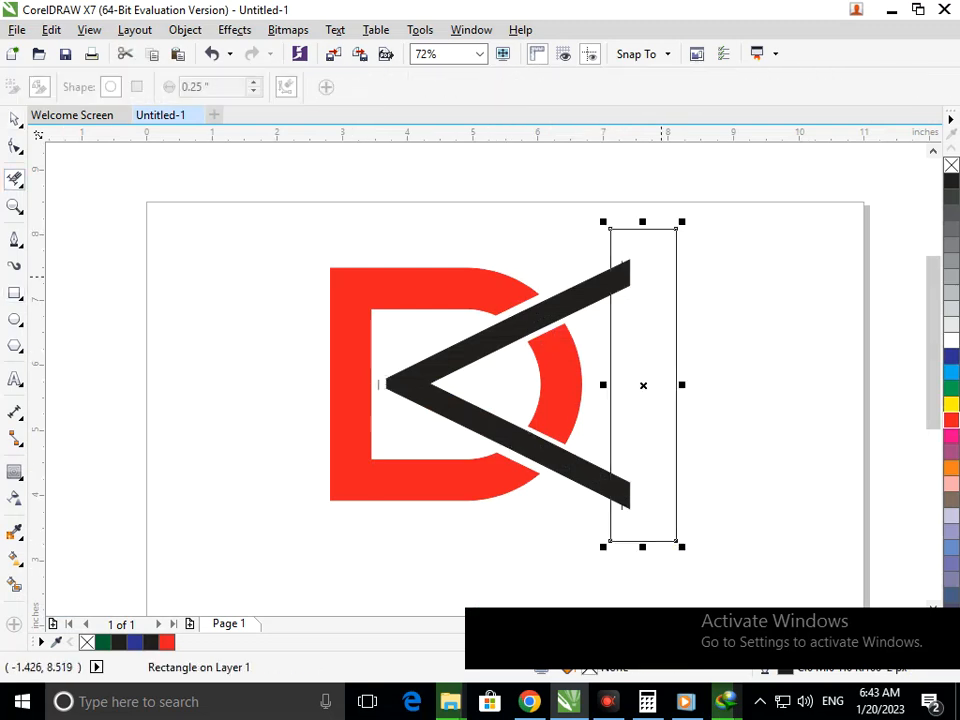
left_click(626, 262)
left_click(622, 273)
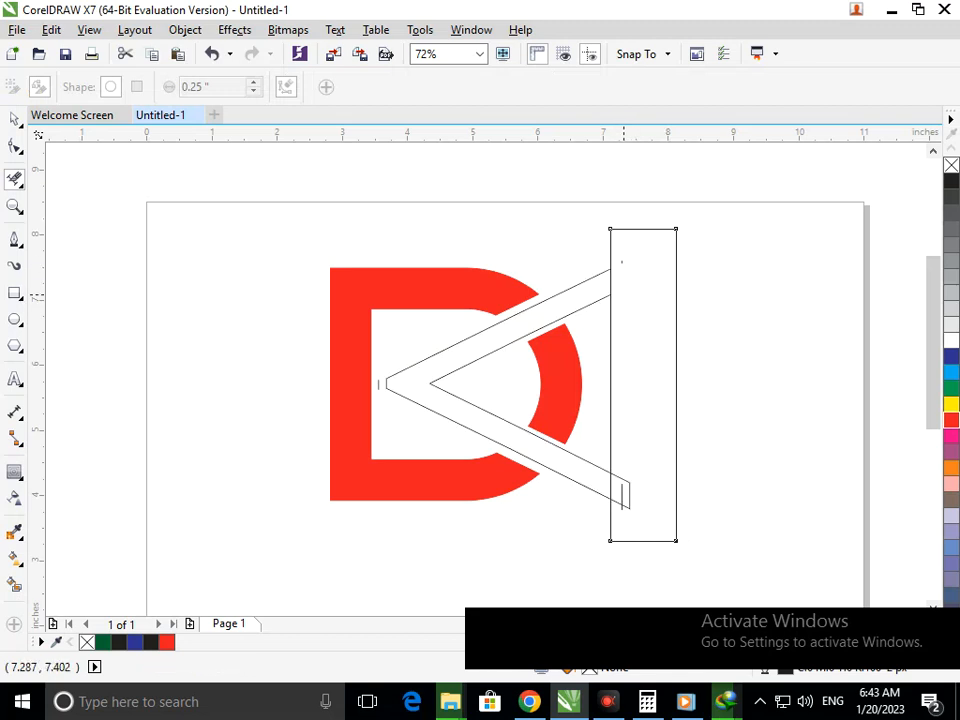
left_click_drag(625, 473, 622, 518)
key("ctrl+z")
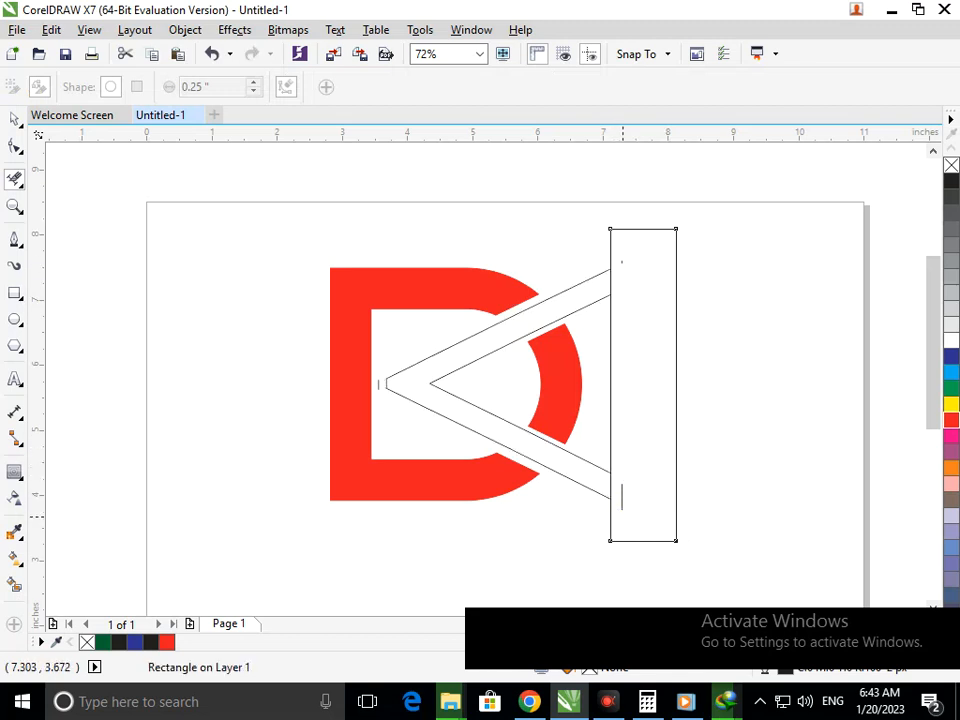
left_click(622, 509)
left_click(610, 385)
left_click_drag(644, 424, 659, 557)
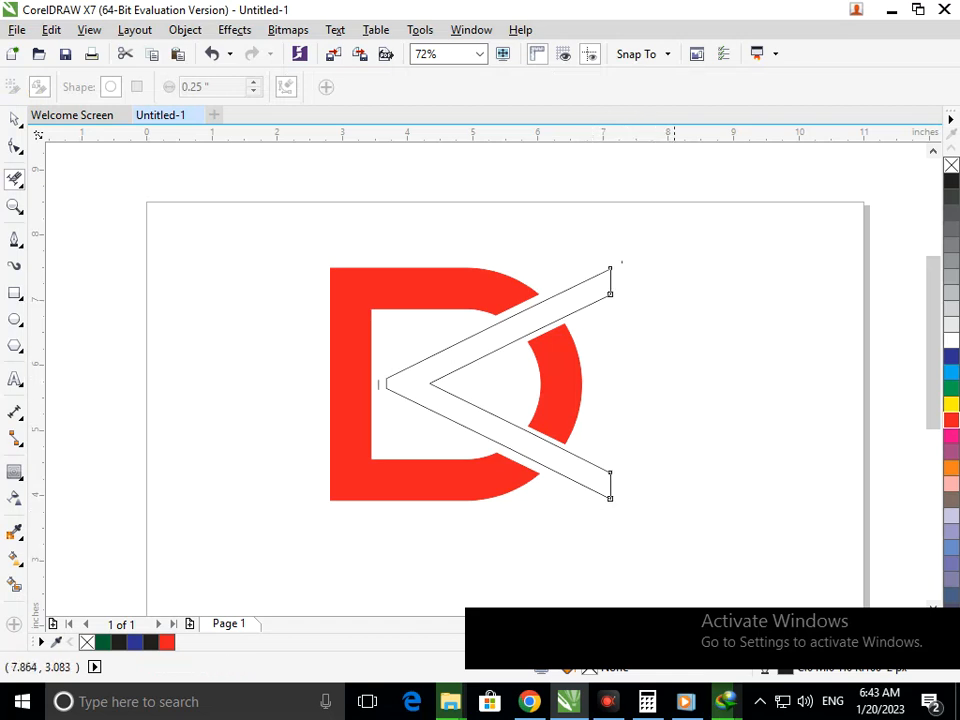
Fill the trimmed V outline dark green with a 2 px outline using Smart Fill.
left_click(14, 585)
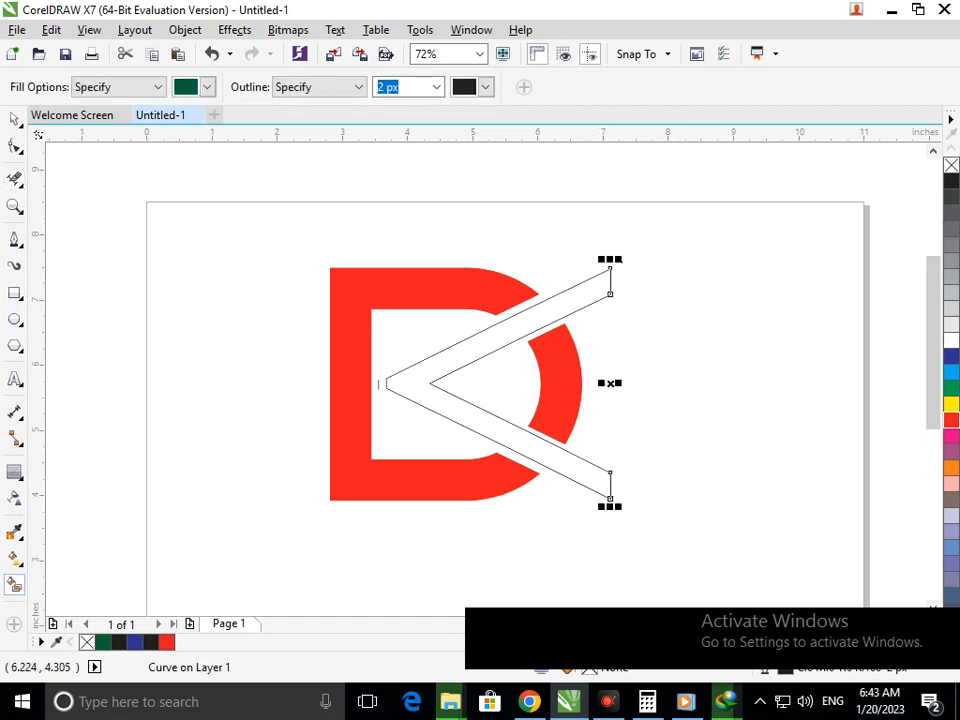
left_click(571, 467)
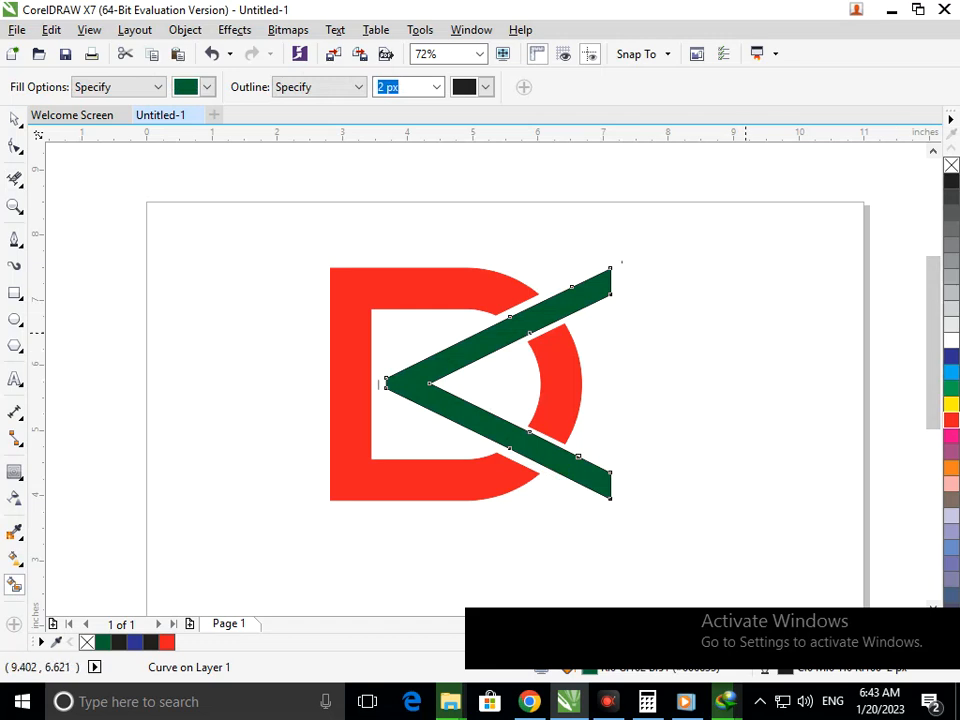
Recolour the trimmed V dark blue and deselect it.
left_click(951, 356)
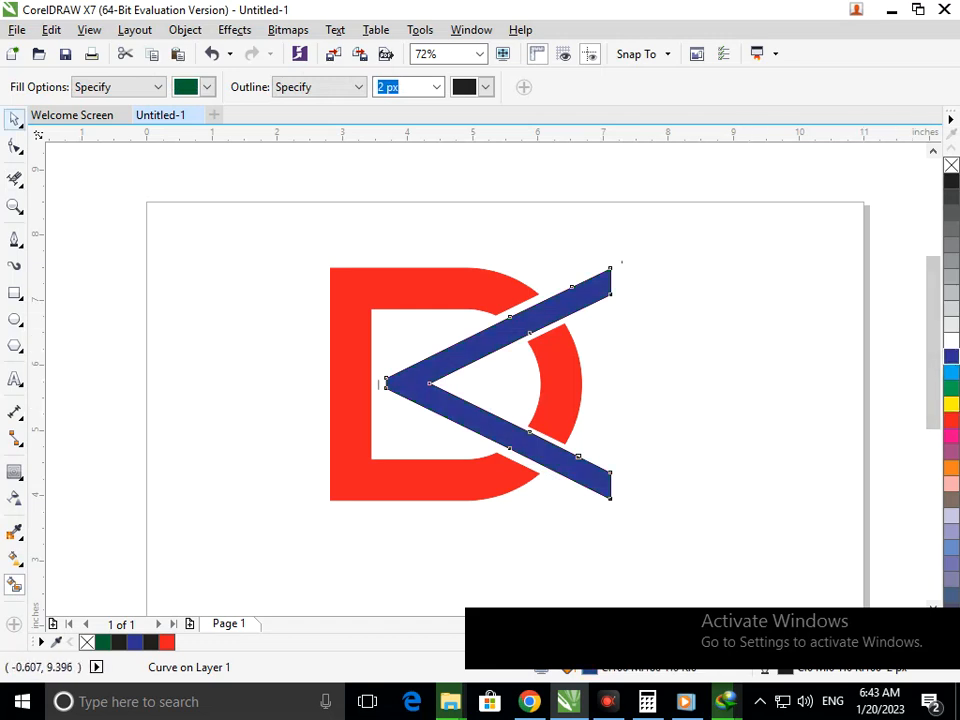
left_click(14, 119)
left_click(187, 269)
Remove the short stray vertical line between the D's stem and the V's tip with Virtual Segment Delete.
scroll(478, 334, "down", 4)
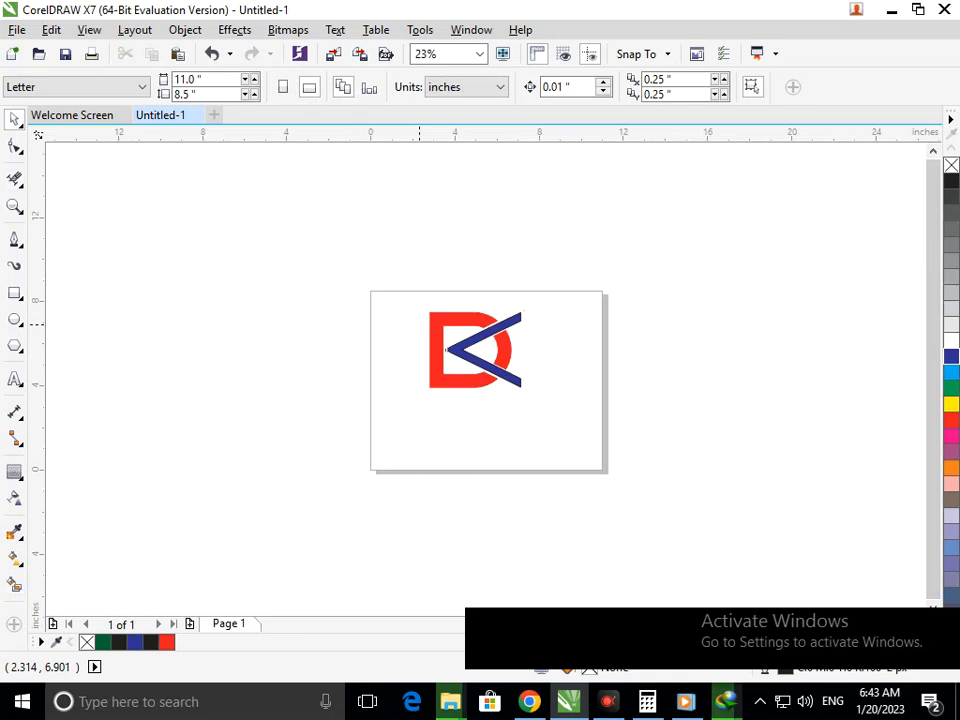
scroll(443, 346, "up", 6)
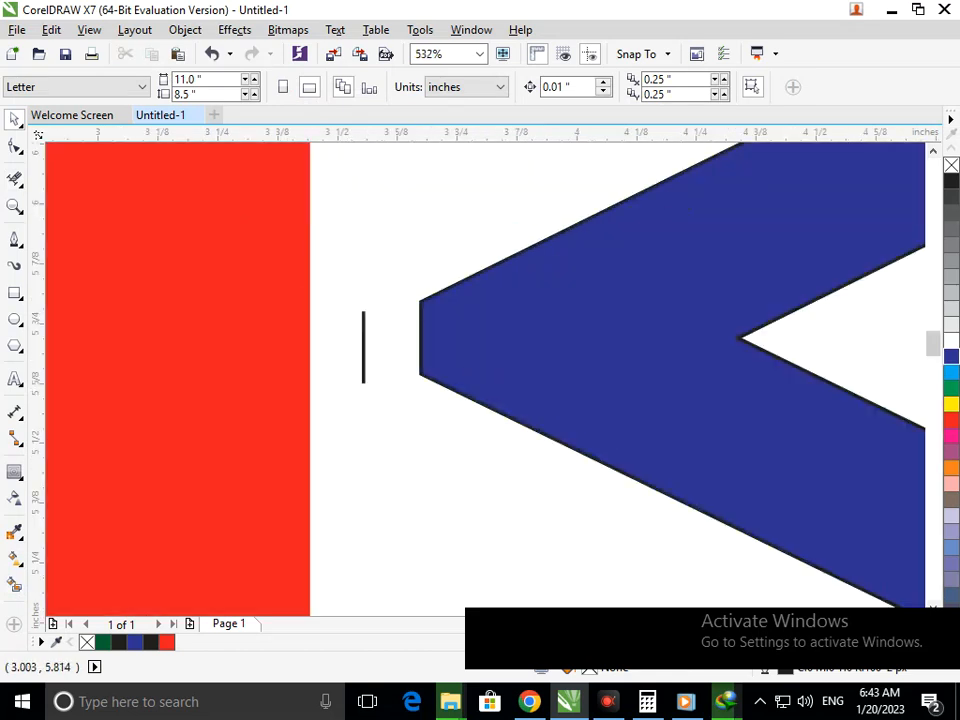
key("x")
scroll(370, 345, "down", 3)
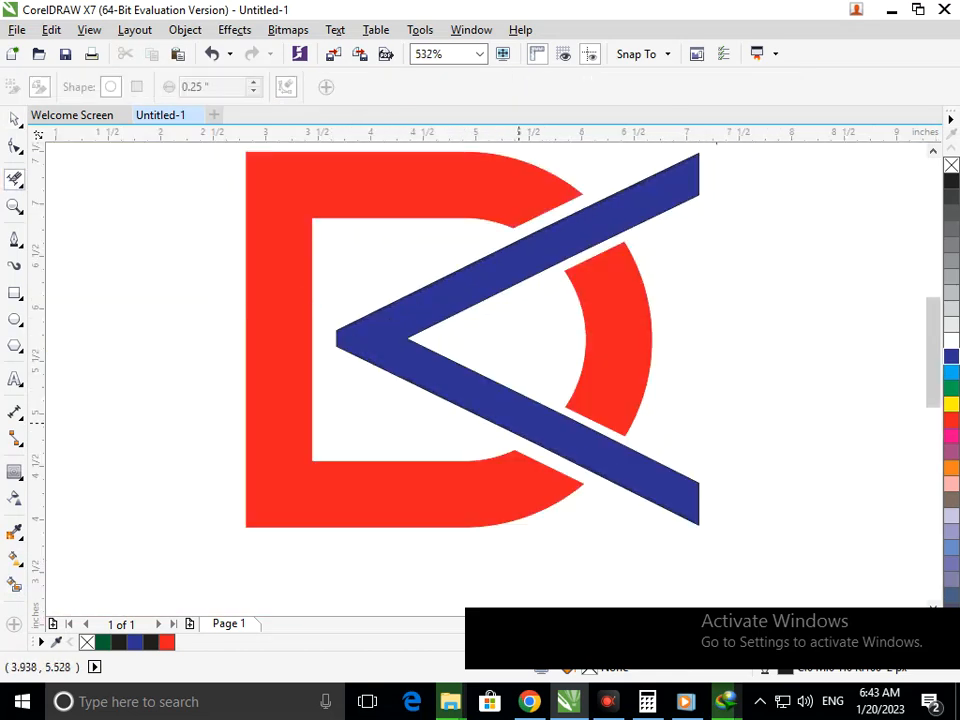
scroll(403, 333, "down", 3)
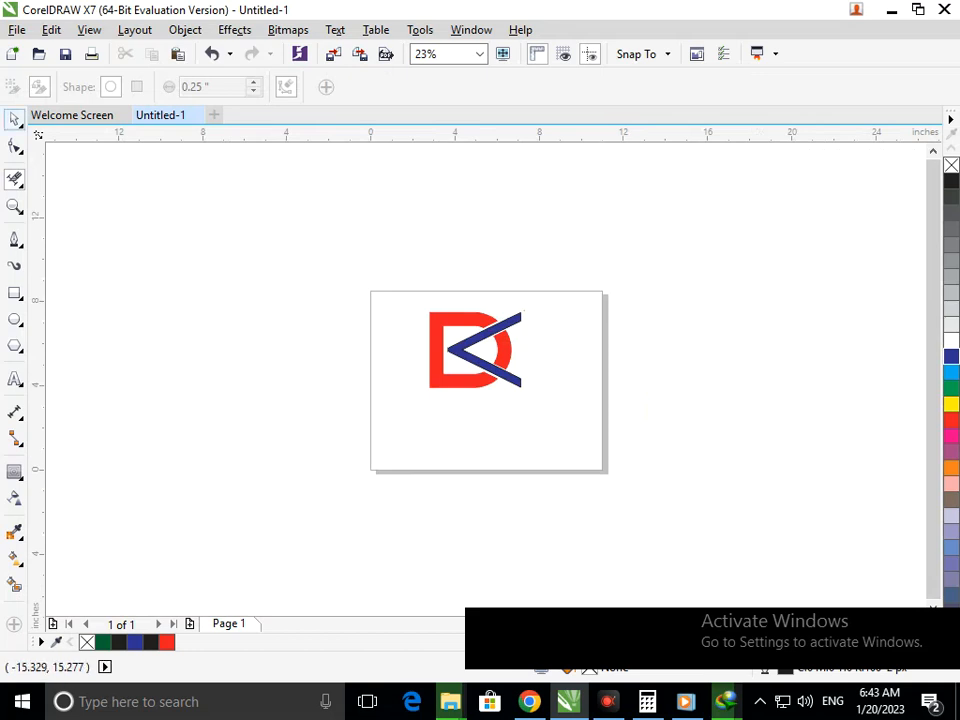
Select the whole logo, enlarge it to about 5.7 by 4.7 inches and reposition it near the page's middle.
left_click(14, 119)
left_click_drag(356, 257, 626, 447)
left_click_drag(472, 384, 451, 441)
left_click(430, 346)
left_click_drag(422, 304, 633, 519)
left_click_drag(497, 428, 487, 421)
left_click_drag(566, 342, 557, 337)
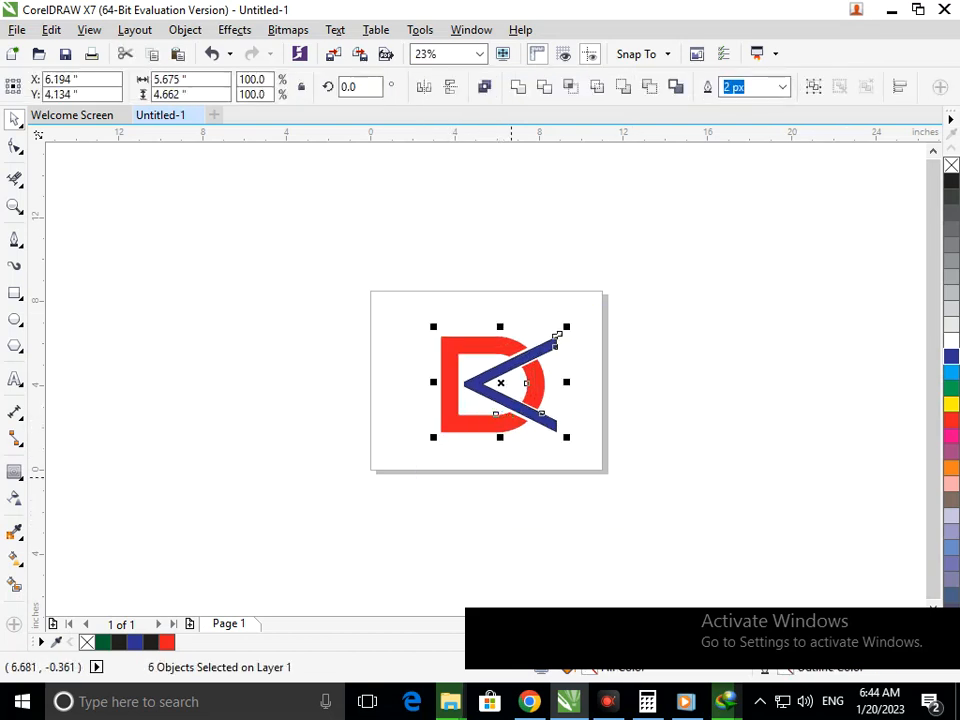
left_click(509, 490)
Try a one-step outside contour around the blue V with a 0.255-inch offset.
left_click(547, 421)
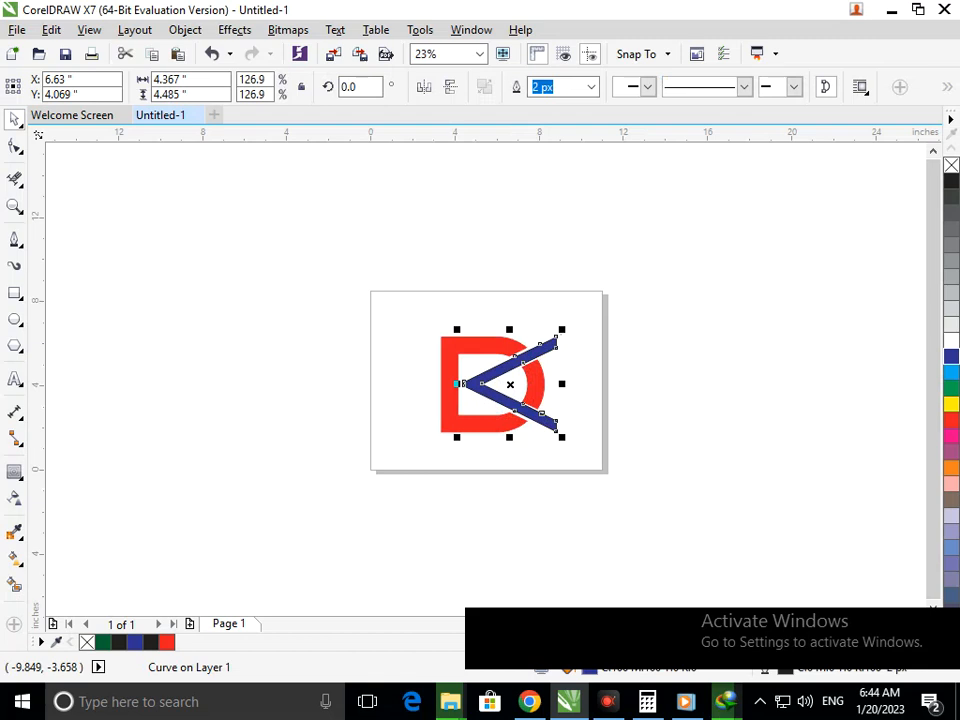
left_click(14, 472)
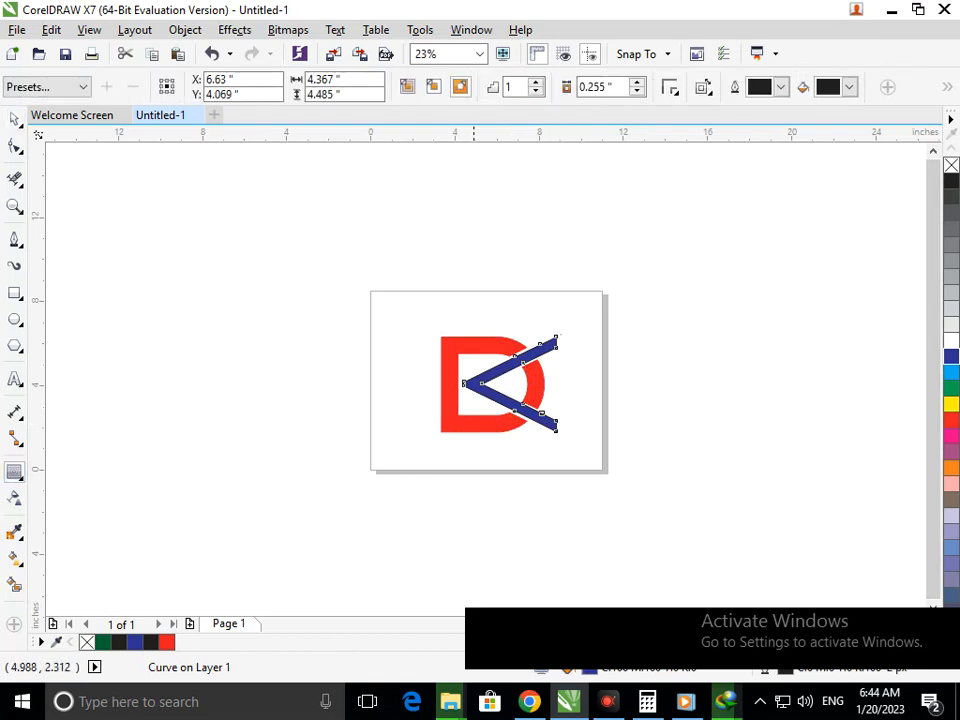
left_click_drag(461, 380, 482, 383)
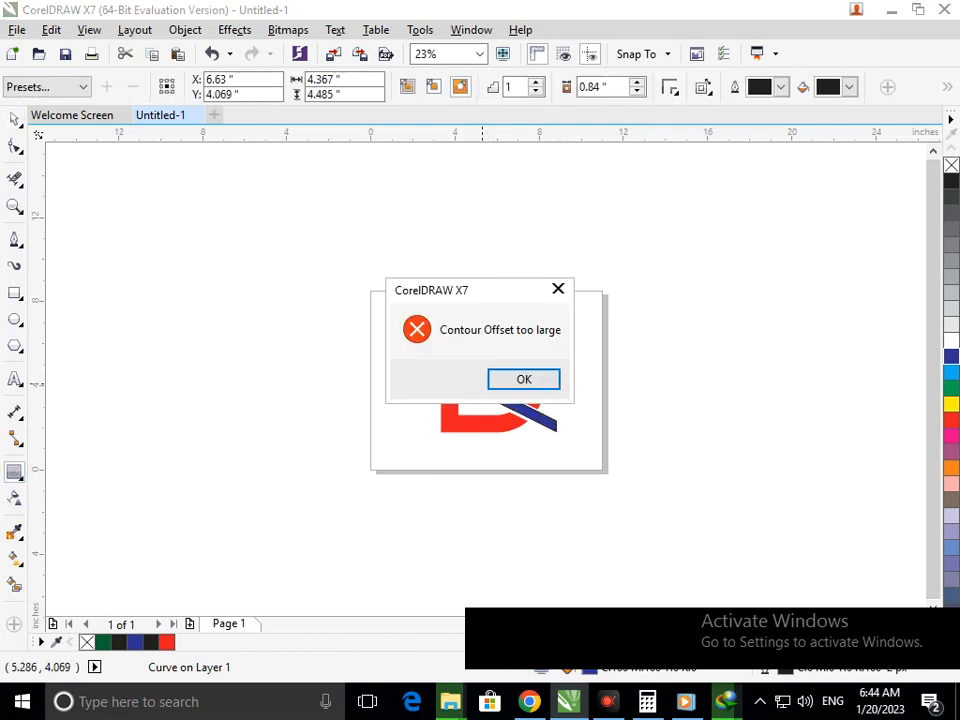
left_click(524, 380)
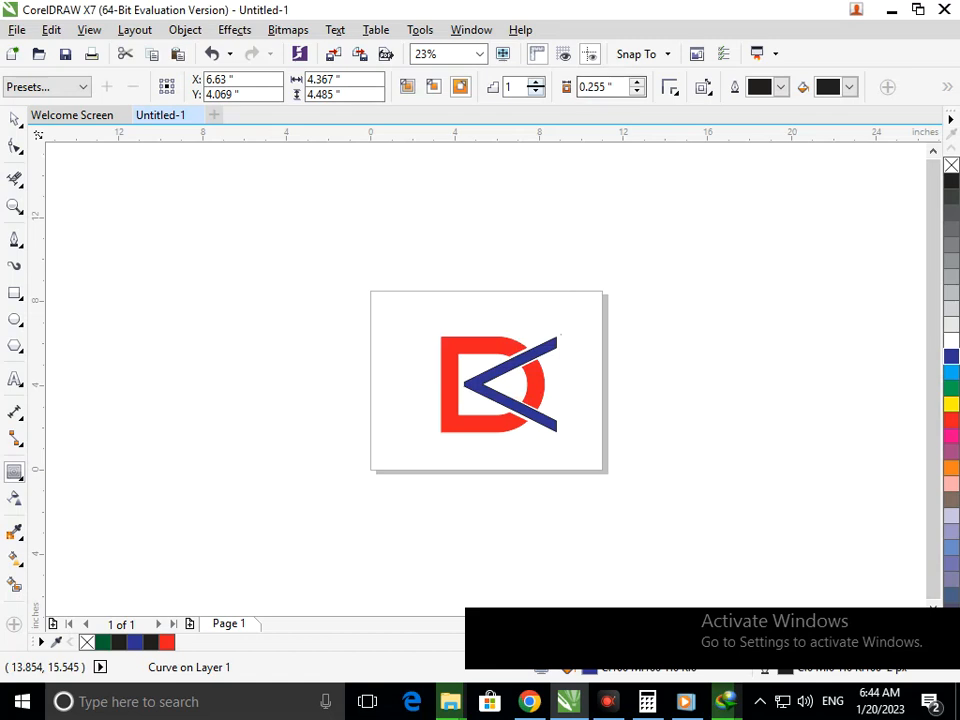
left_click(536, 82)
left_click(536, 91)
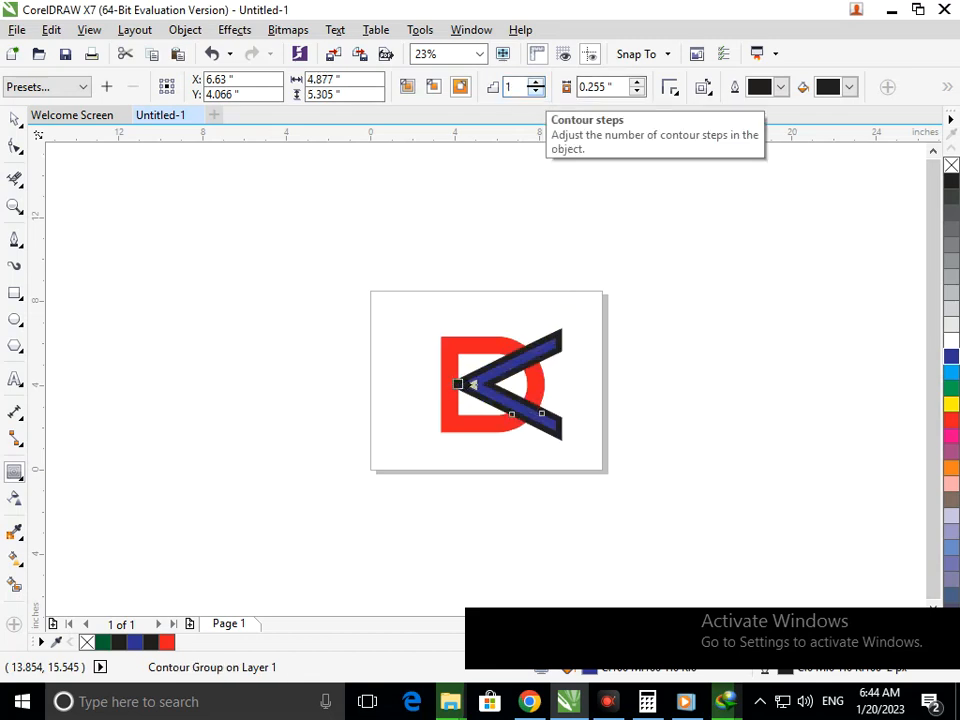
Reduce the V's contour offset to 0.001 inch.
left_click(637, 91)
left_click(637, 91)
left_click(637, 91)
left_click(637, 91)
left_click(637, 91)
left_click(637, 91)
left_click(637, 91)
left_click(637, 91)
left_click(637, 91)
left_click(637, 91)
left_click(637, 91)
left_click(637, 91)
left_click(637, 91)
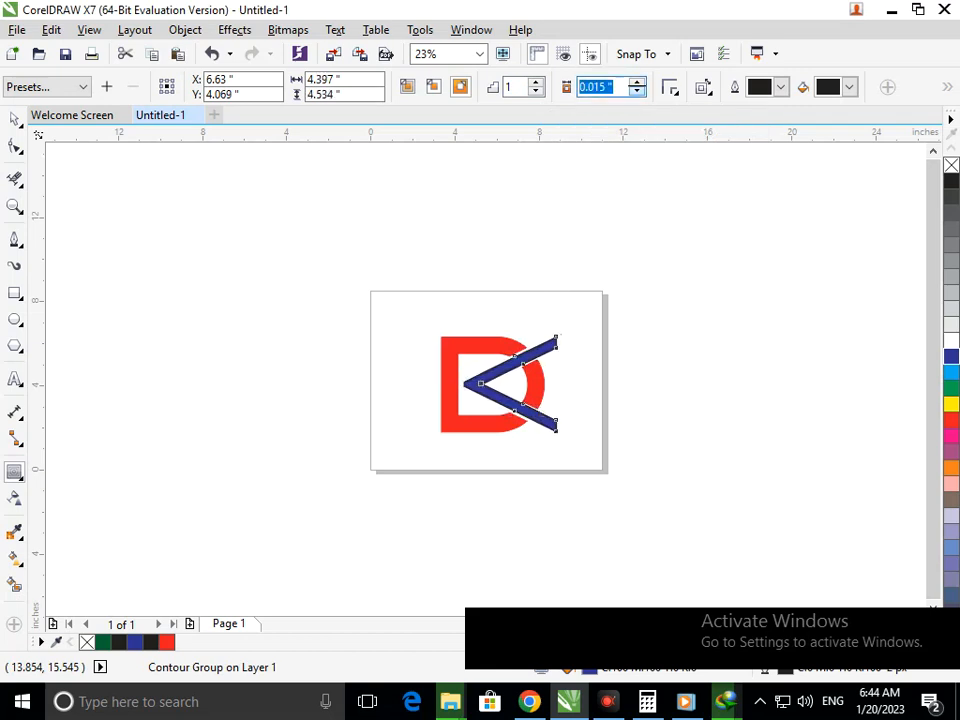
Set the V's contour fill to yellow and its outline to red after trying a yellow outline.
left_click(780, 87)
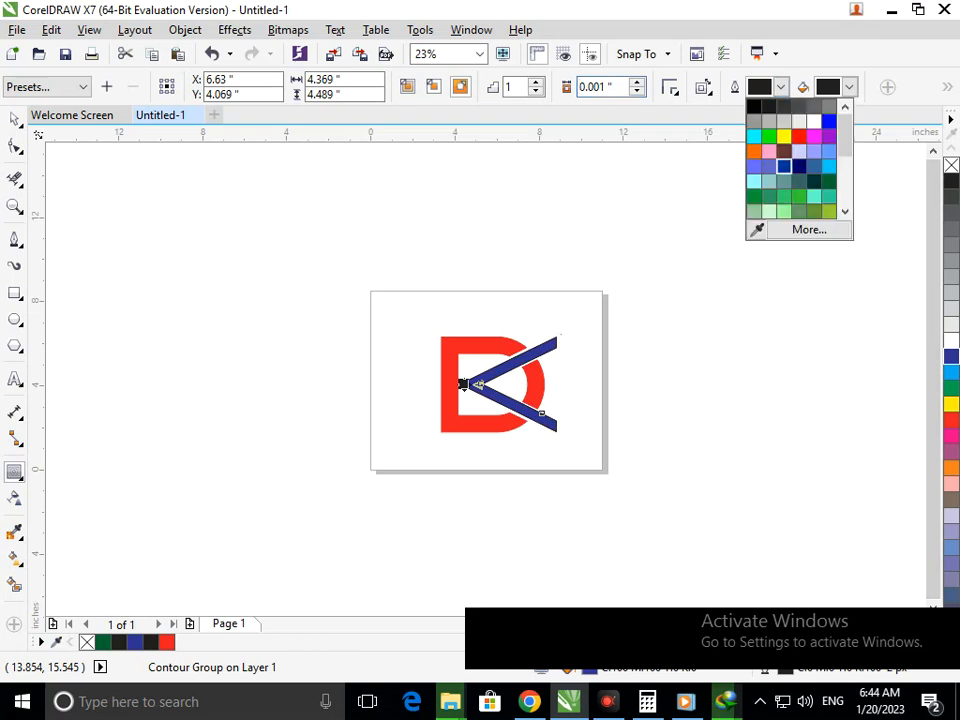
left_click(778, 133)
left_click(849, 87)
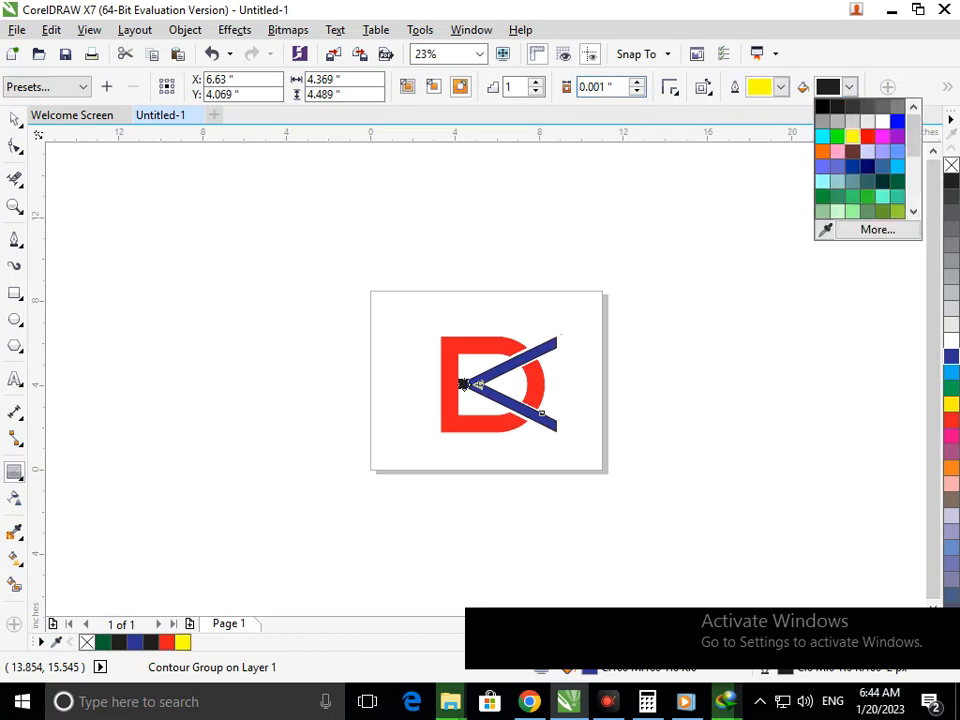
left_click(852, 105)
left_click(780, 87)
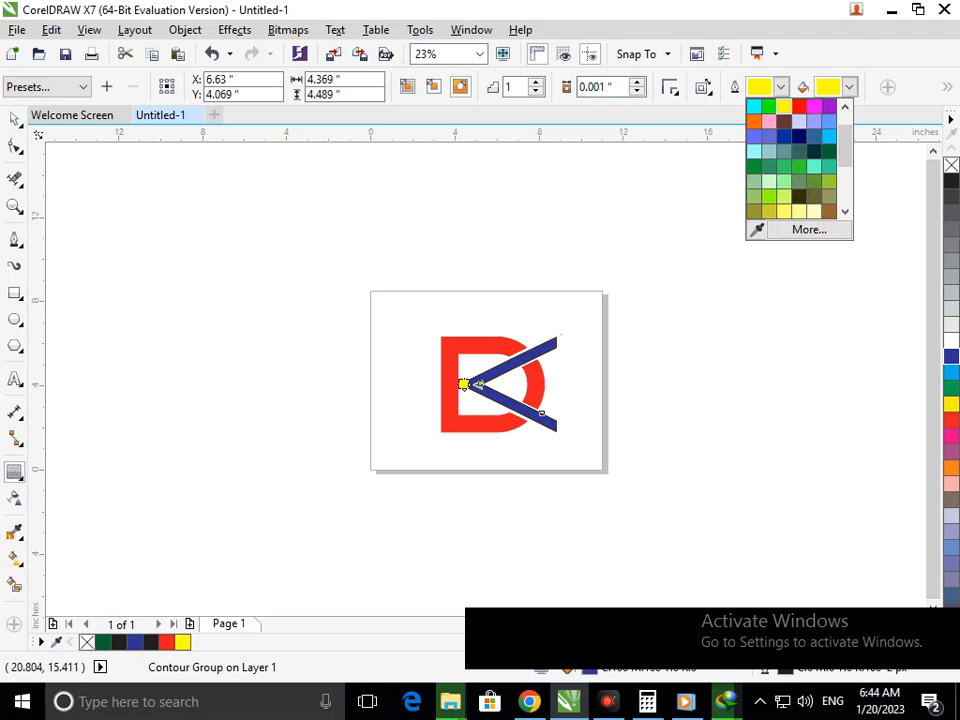
left_click(799, 106)
left_click(698, 356)
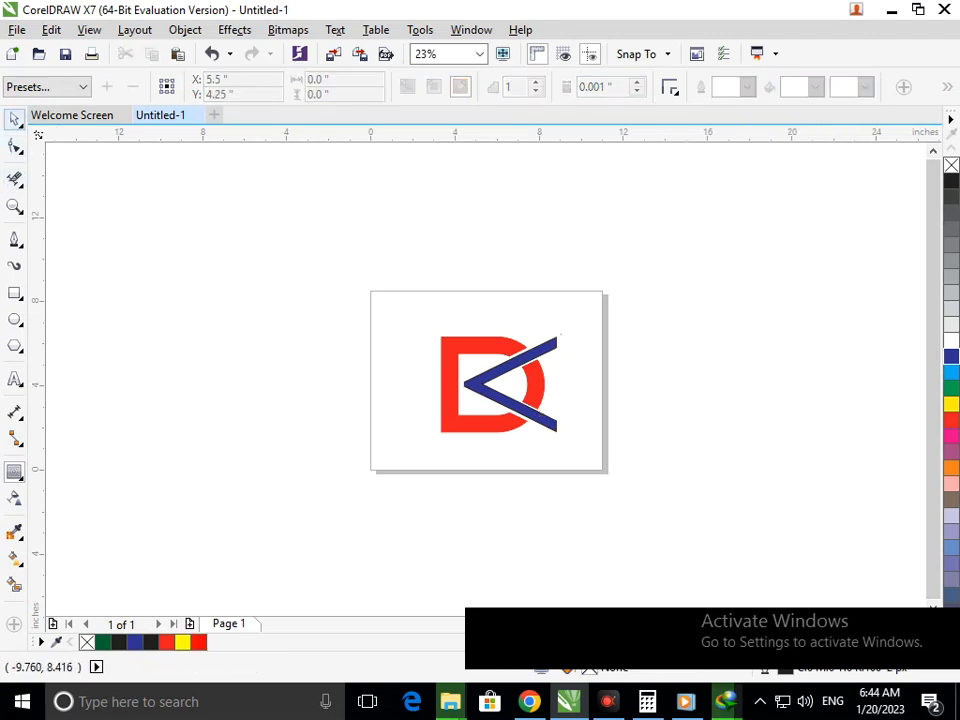
Undo the V's contour and its colours, the logo's enlargement and the stray line's deletion.
left_click(14, 119)
key("ctrl+z")
key("ctrl+z")
key("ctrl+z")
key("ctrl+z")
key("ctrl+z")
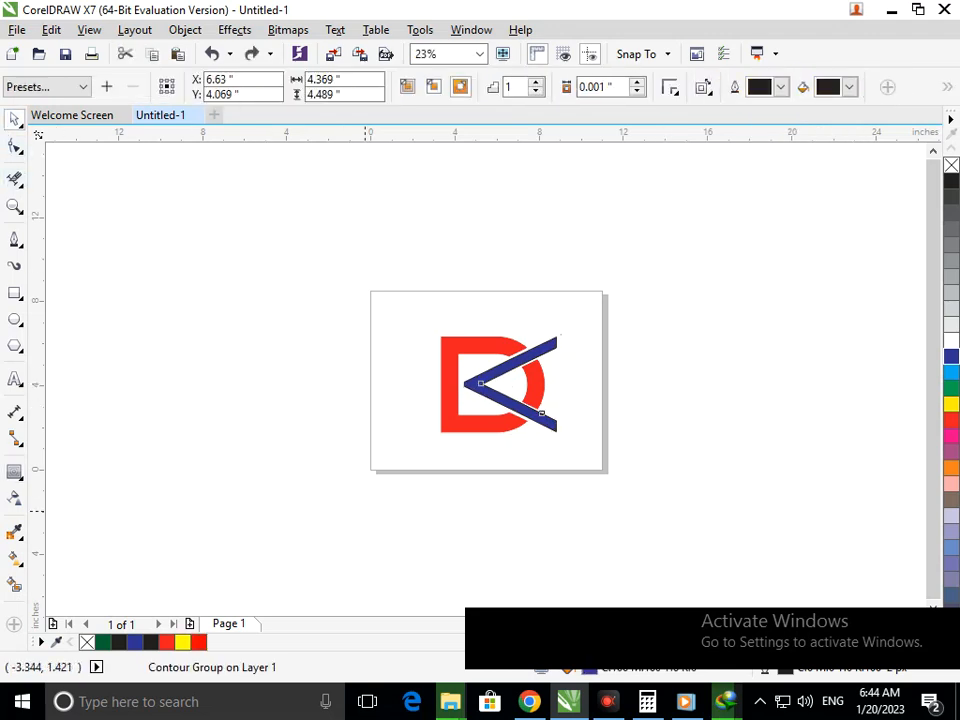
key("ctrl+z")
key("ctrl+z")
key("ctrl+z")
key("ctrl+z")
key("ctrl+z")
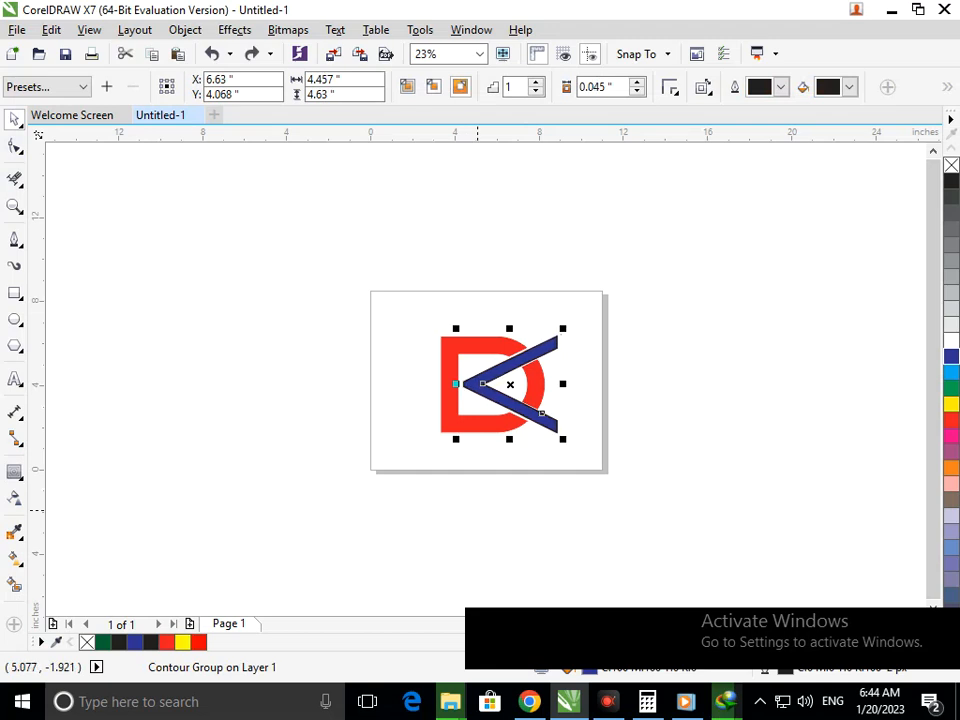
key("ctrl+z")
key("ctrl+z")
key("ctrl+z")
key("ctrl+z")
key("ctrl+z")
key("ctrl+z")
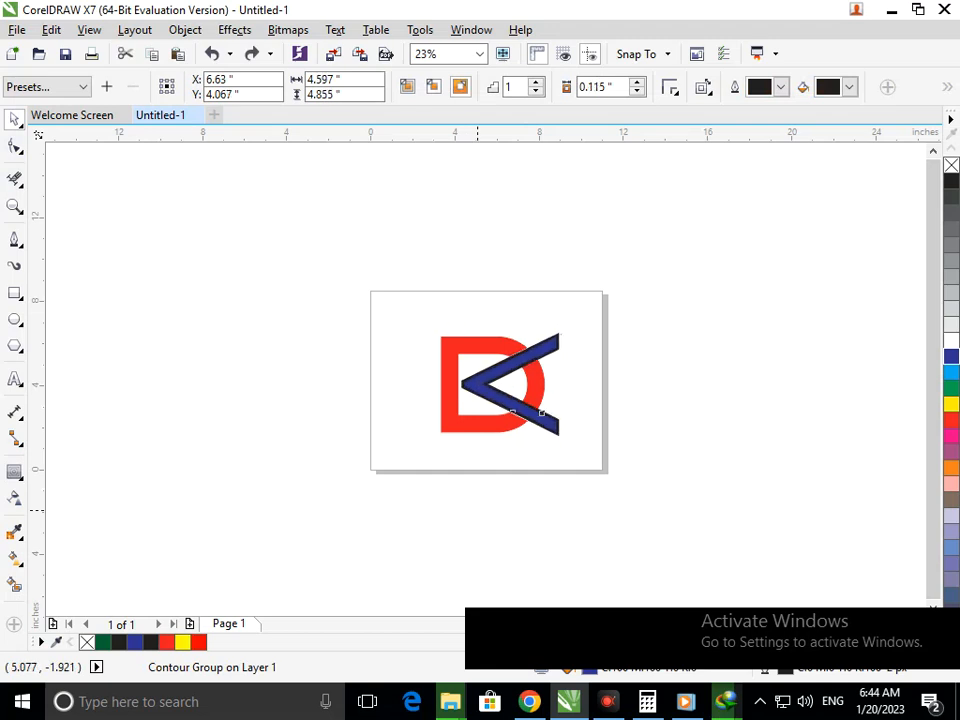
key("ctrl+z")
key("ctrl+z")
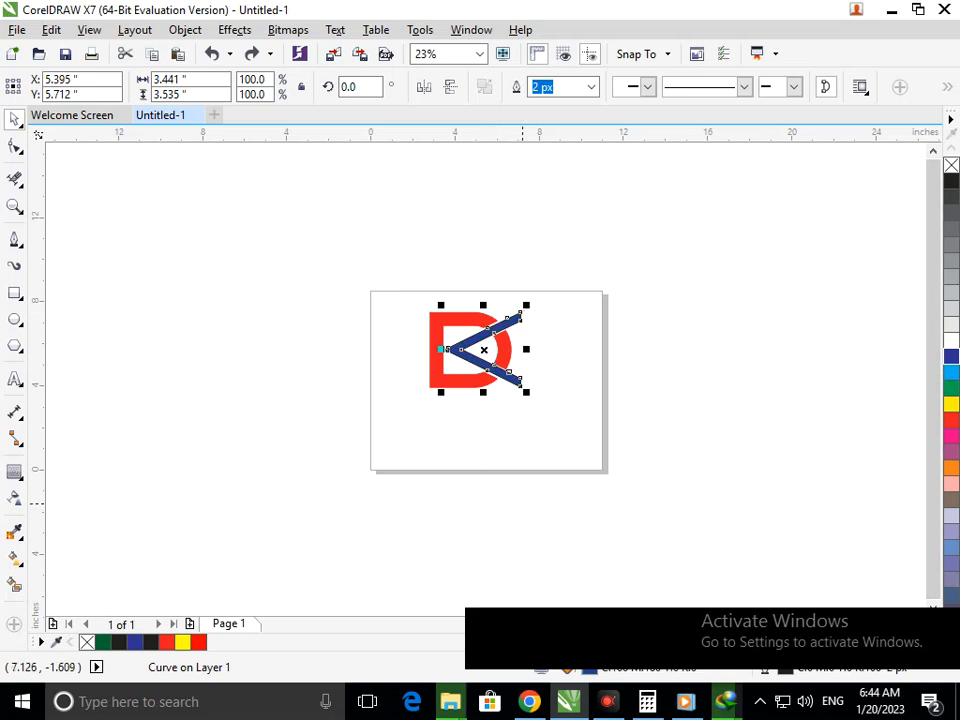
Select all the D and V pieces and group them into one object.
left_click(520, 504)
scroll(476, 344, "up", 2)
scroll(476, 344, "down", 2)
left_click_drag(338, 249, 656, 467)
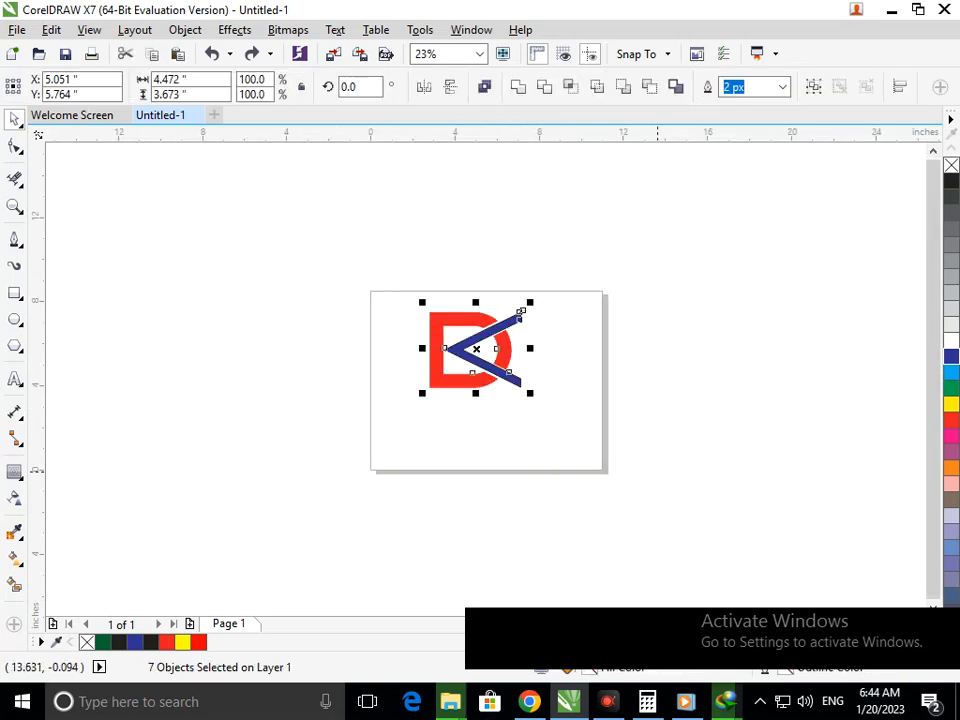
key("ctrl+g")
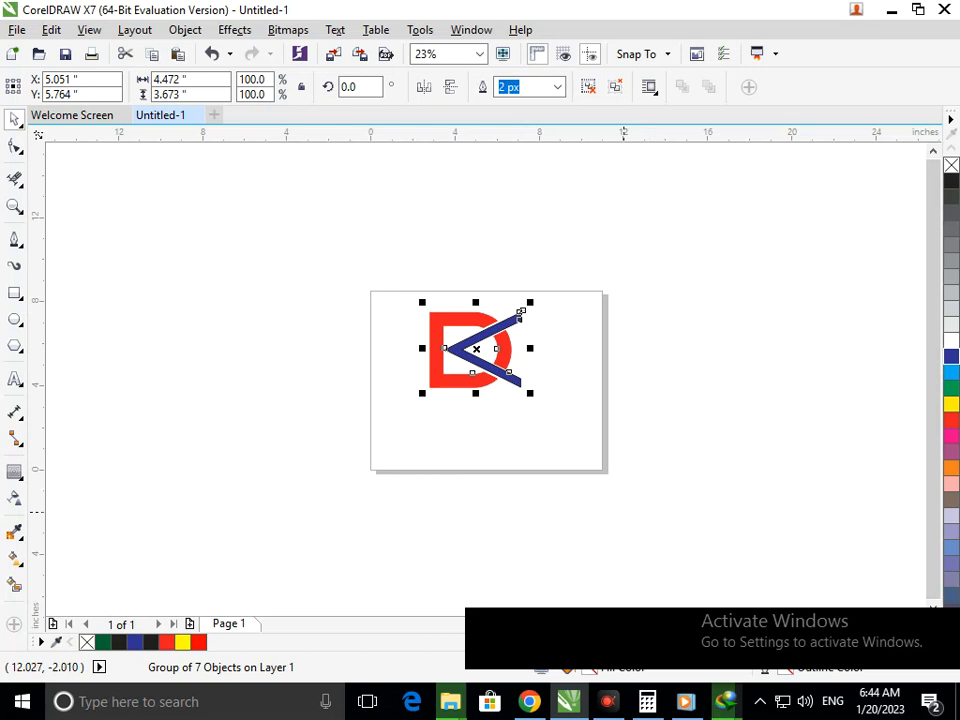
Centre the grouped logo on the page, enlarge it to about 7.15 by 5.88 inches and shift it slightly.
key("p")
left_click(541, 539)
left_click_drag(356, 280, 656, 501)
left_click_drag(280, 242, 699, 539)
left_click_drag(549, 445, 613, 497)
left_click_drag(489, 449, 515, 447)
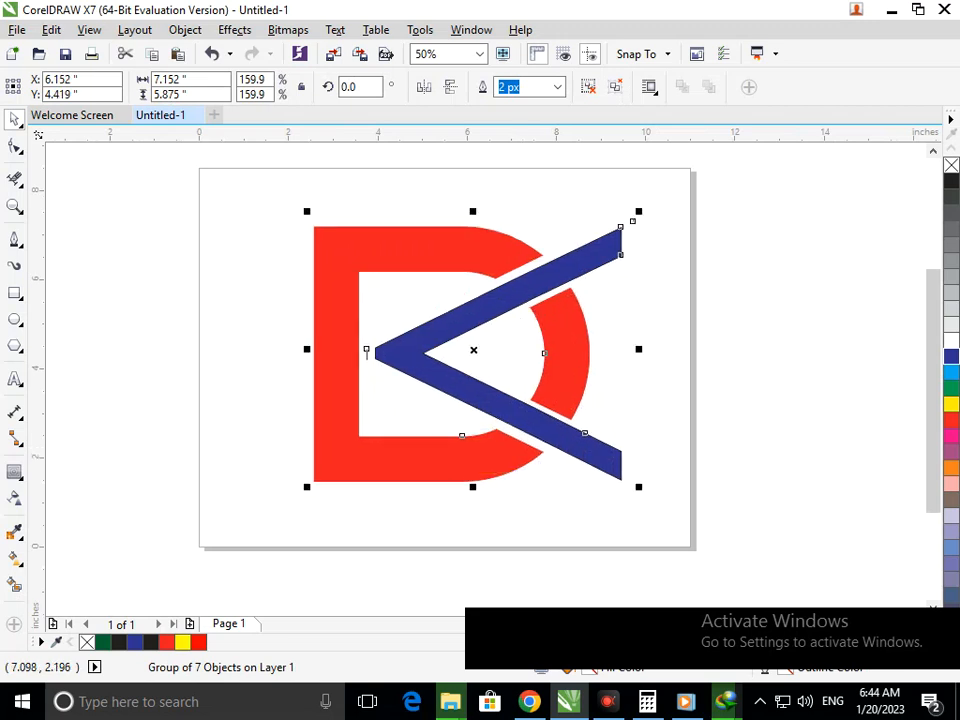
left_click(401, 542)
left_click_drag(176, 156, 724, 587)
mouse_move(607, 701)
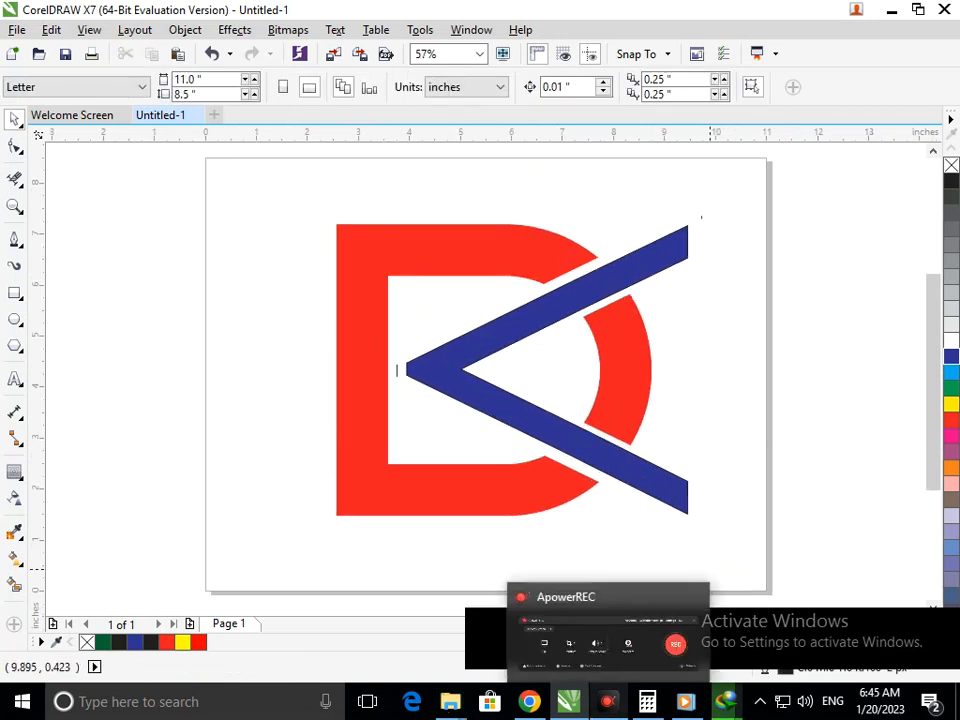